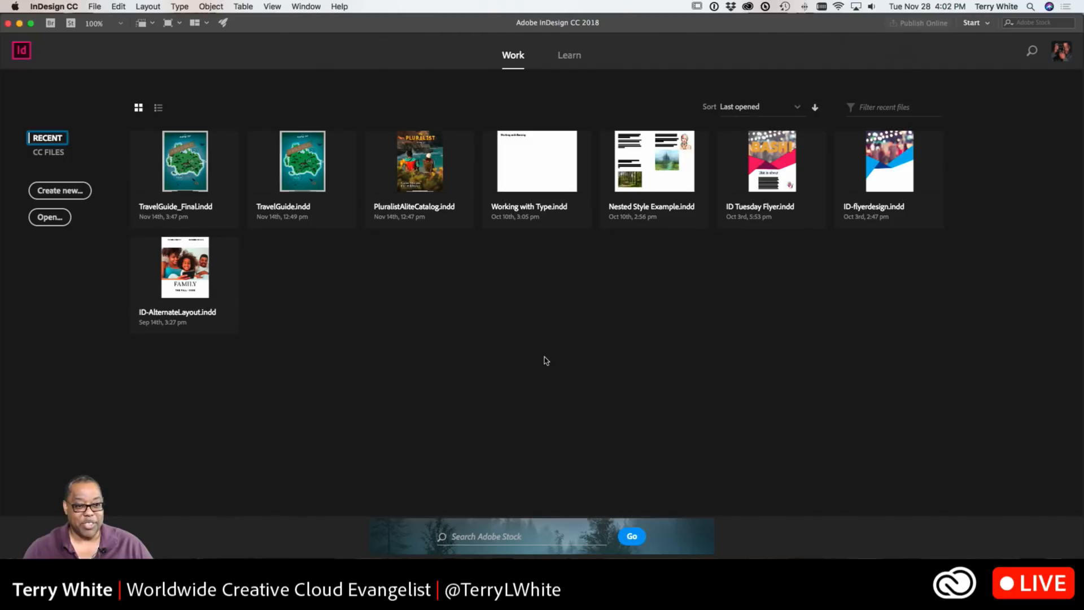
Create a new 8.5 x 11 in letter-size document with the default preset settings
click(537, 353)
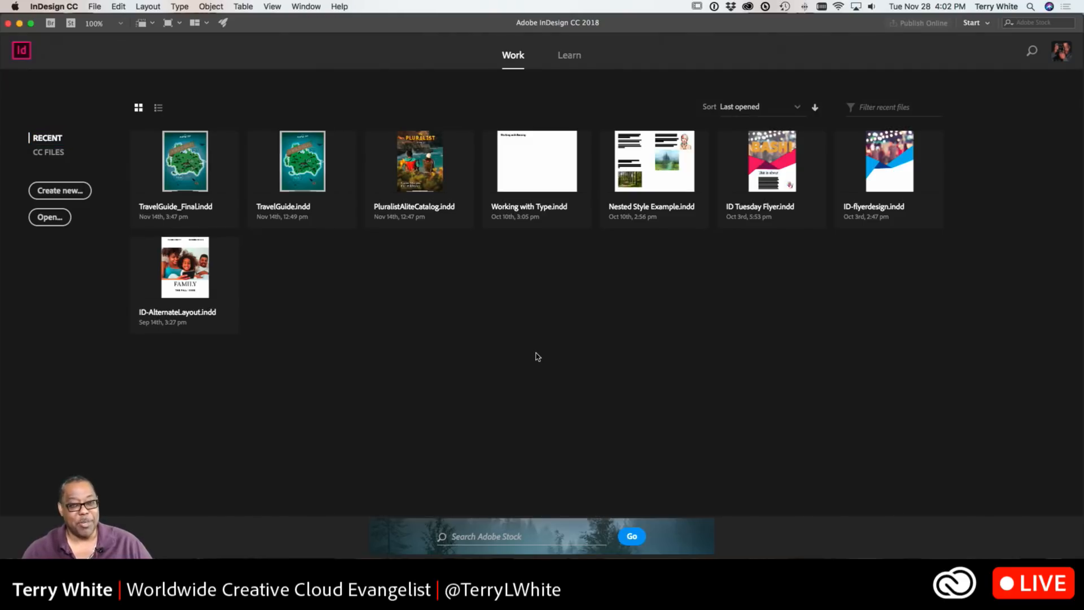
click(66, 191)
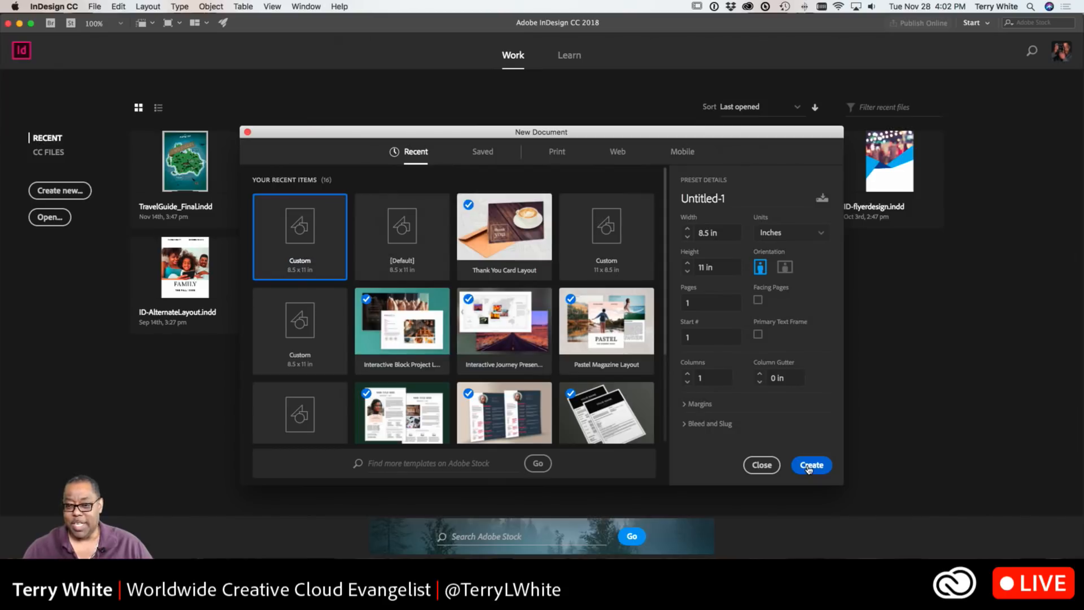
click(751, 463)
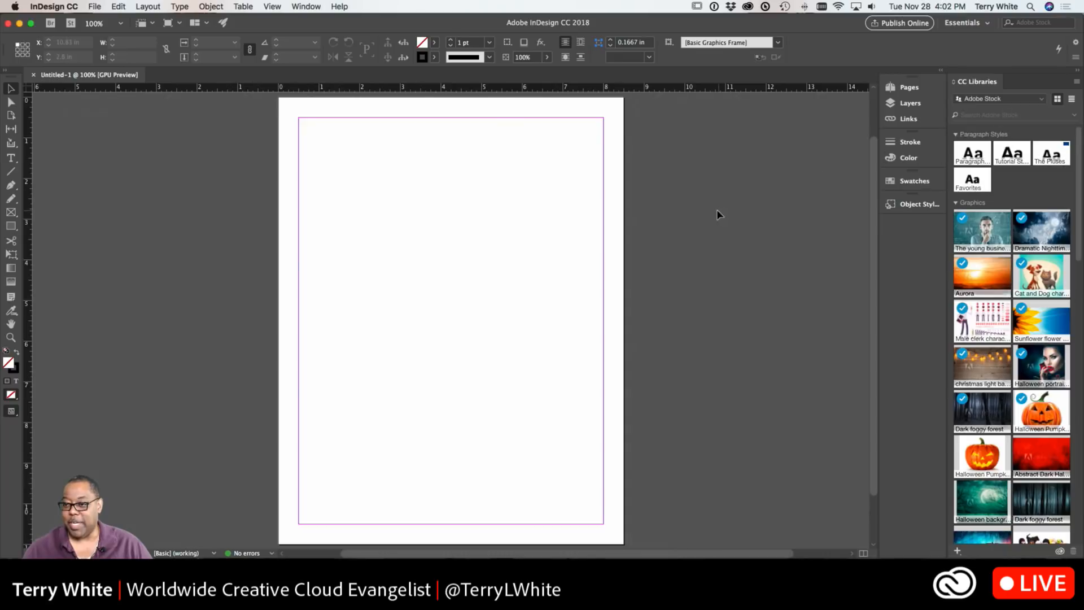
Draw two text frames: a narrow one in the upper-left corner and a taller one in the lower-right area of the page
click(11, 158)
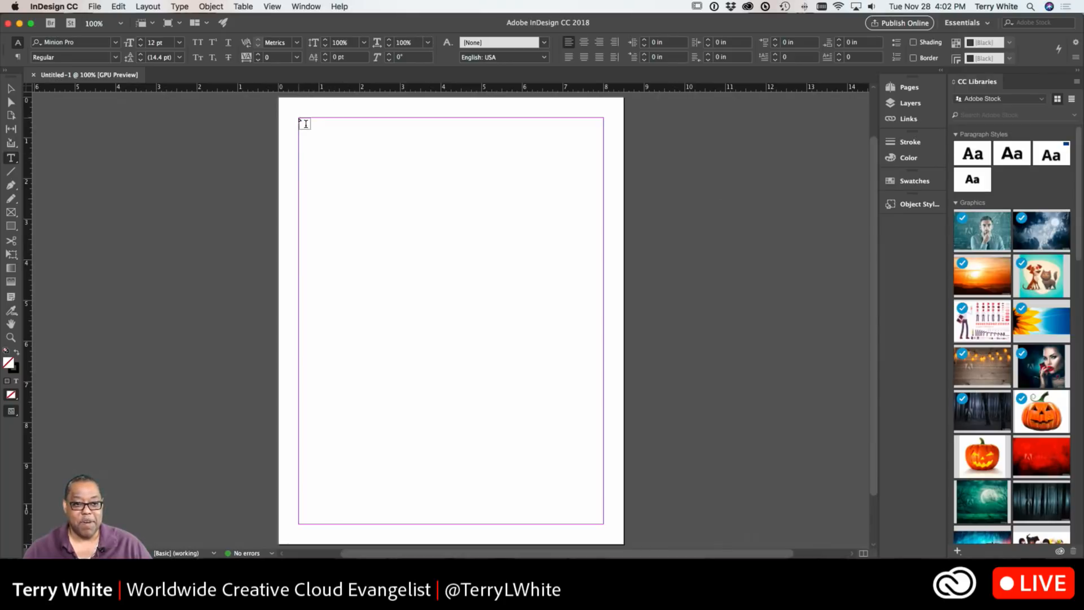
drag(300, 119, 403, 290)
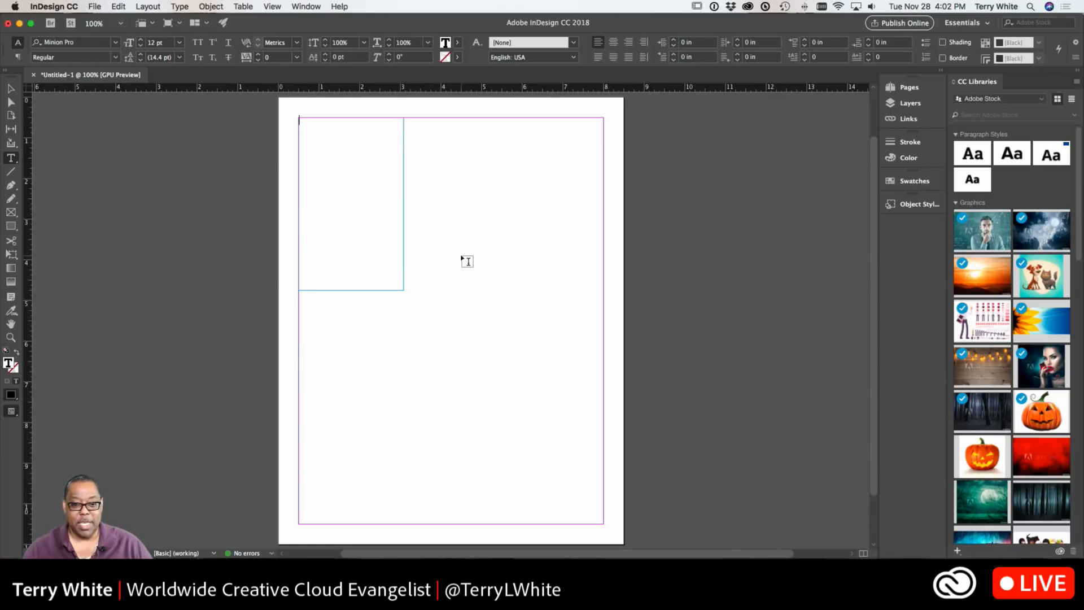
drag(462, 256, 603, 525)
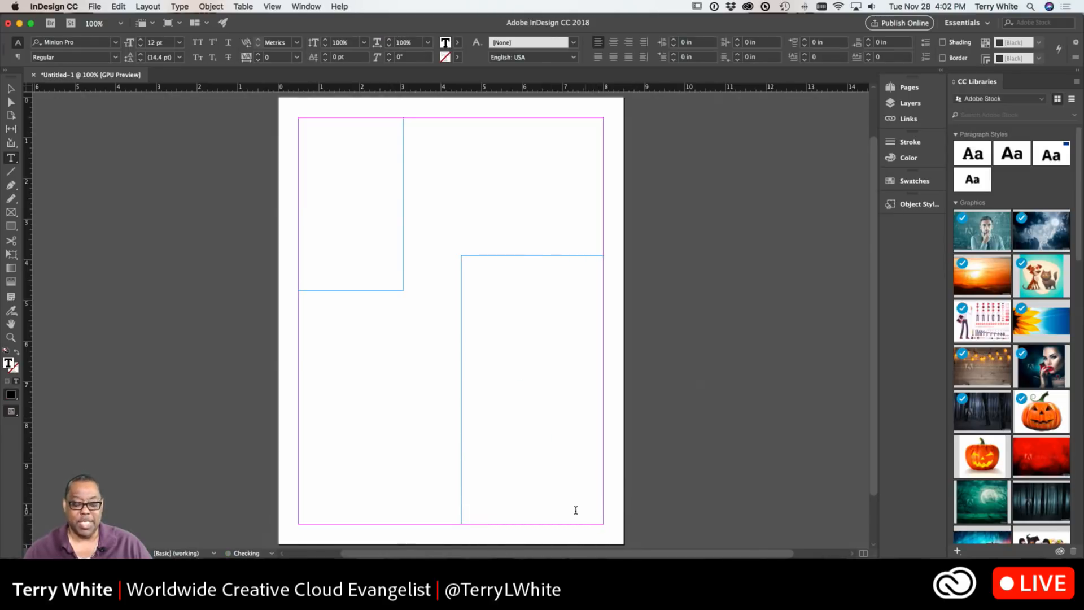
Extend the left text frame's bottom edge downward to a height of about 7.7 in
click(11, 89)
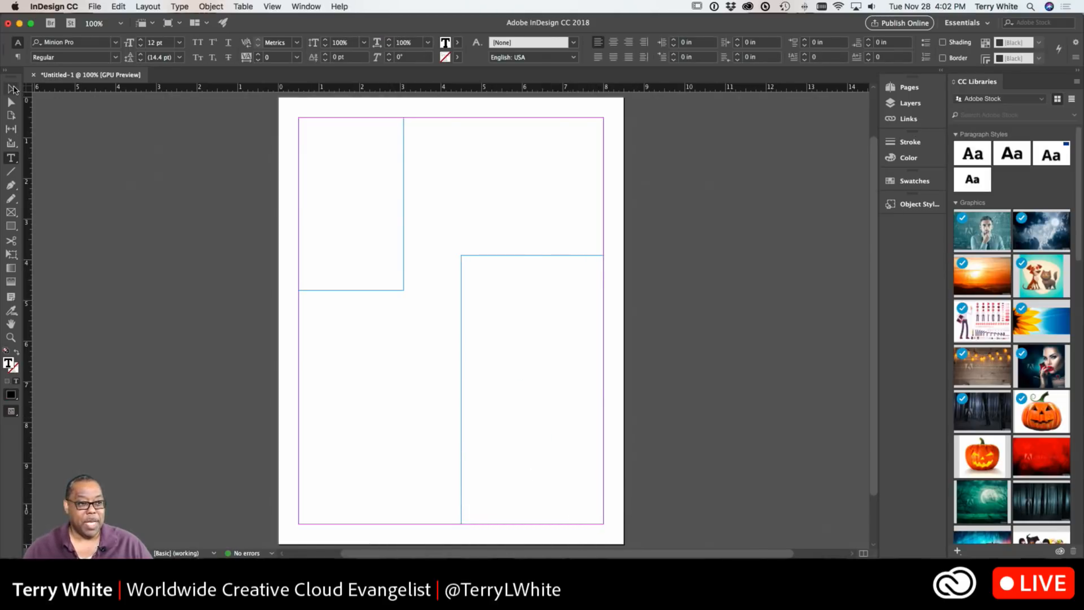
click(393, 291)
drag(404, 291, 403, 430)
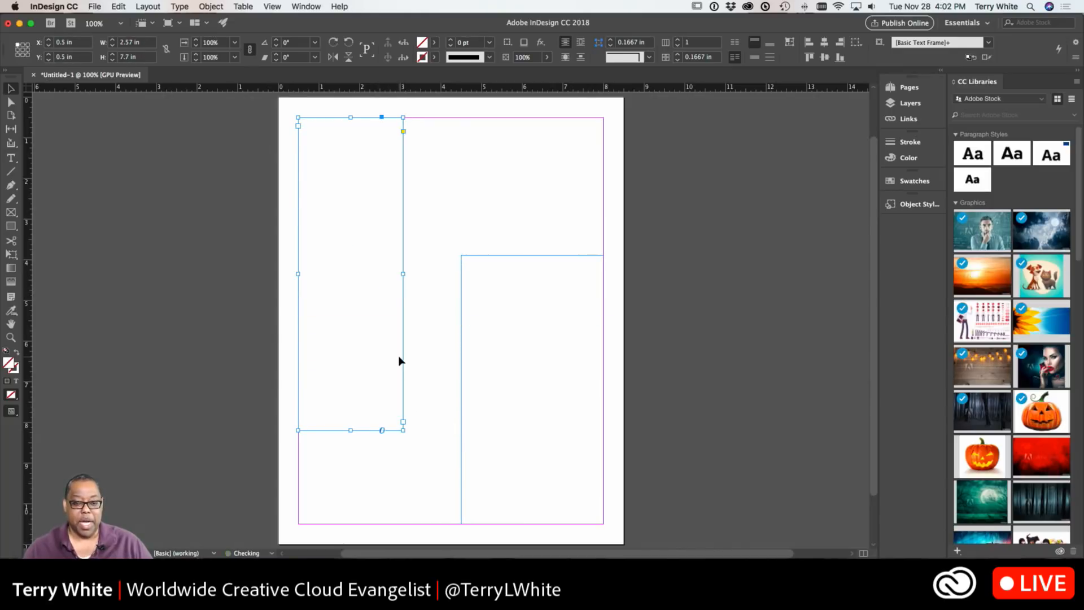
Fill the left text frame with placeholder text
double_click(317, 221)
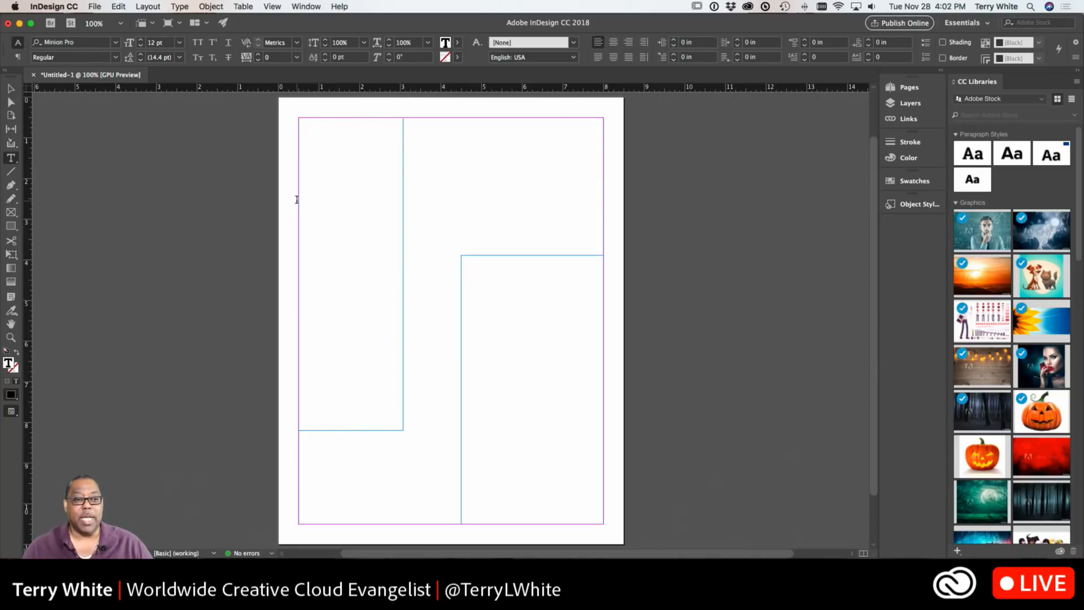
click(178, 6)
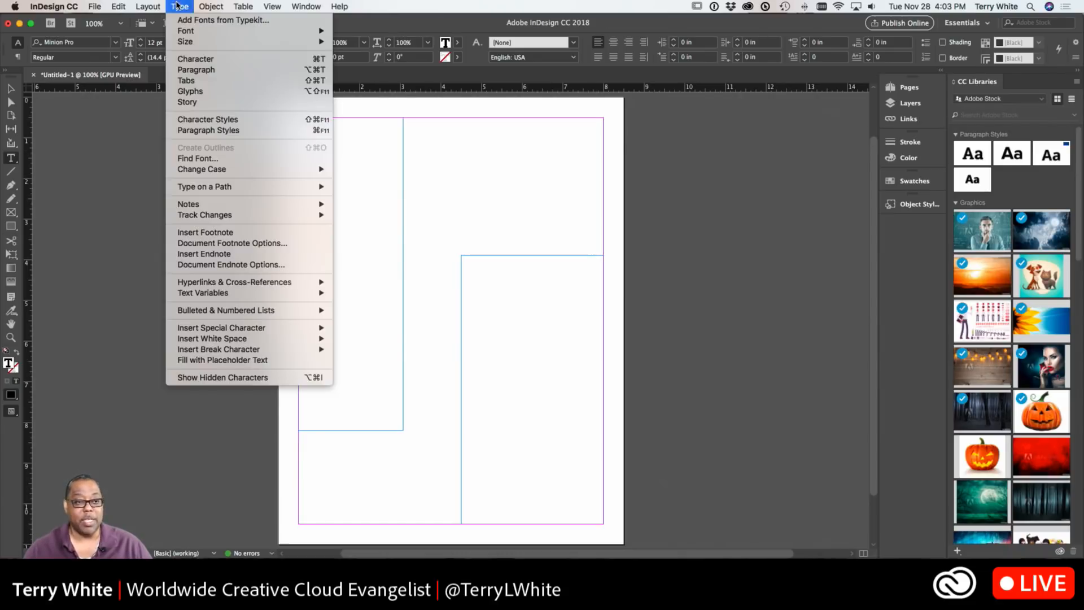
click(277, 360)
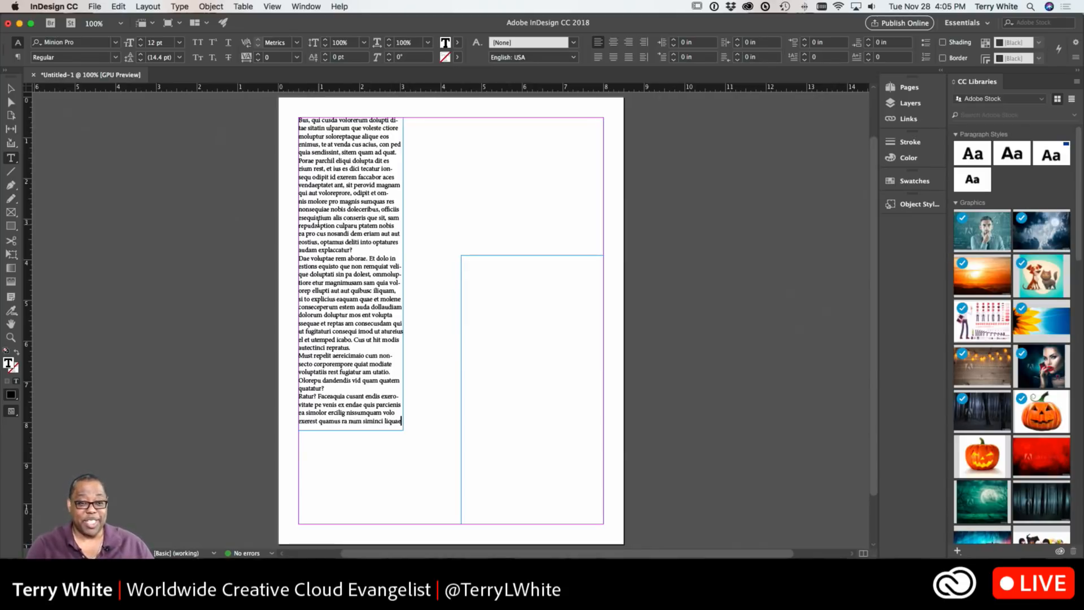
Undo the placeholder text fill
click(11, 89)
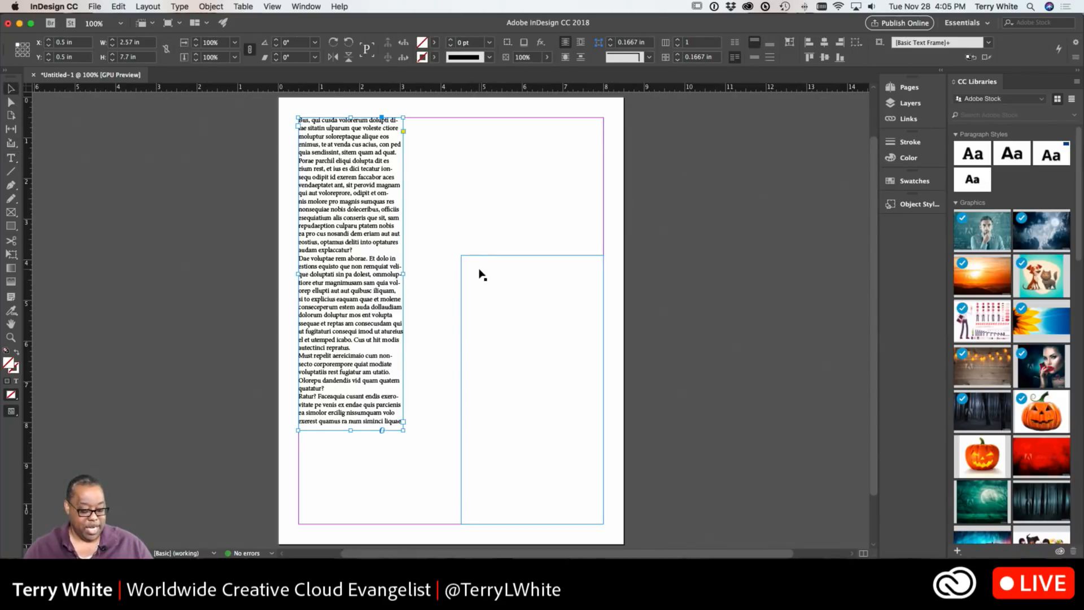
key(super+z)
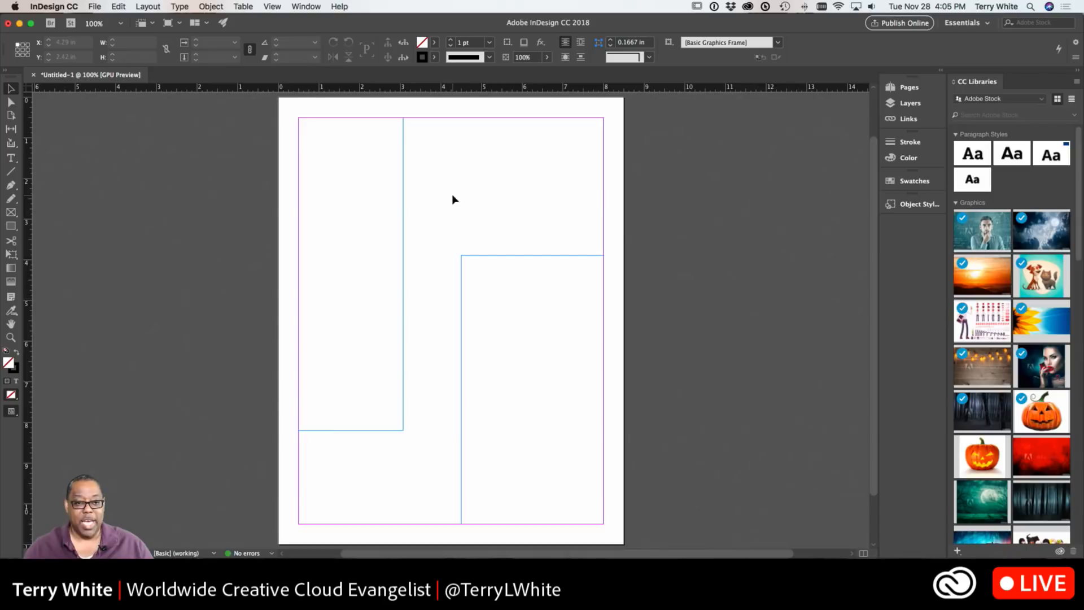
With the cursor in the left text frame, set the font to Myriad Pro Regular at 14 pt
key(t)
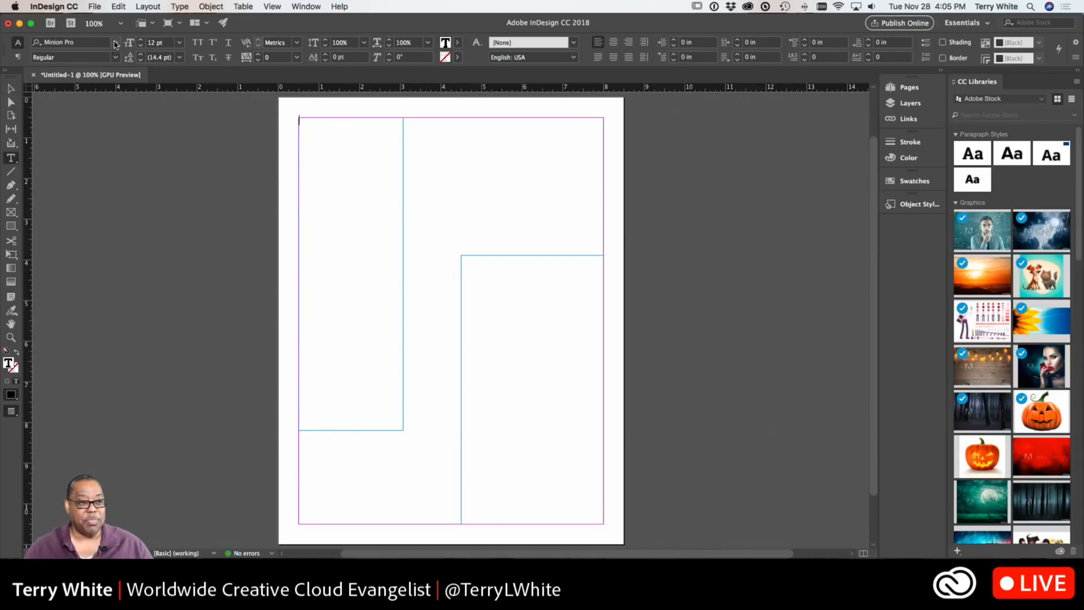
click(89, 42)
text(myr)
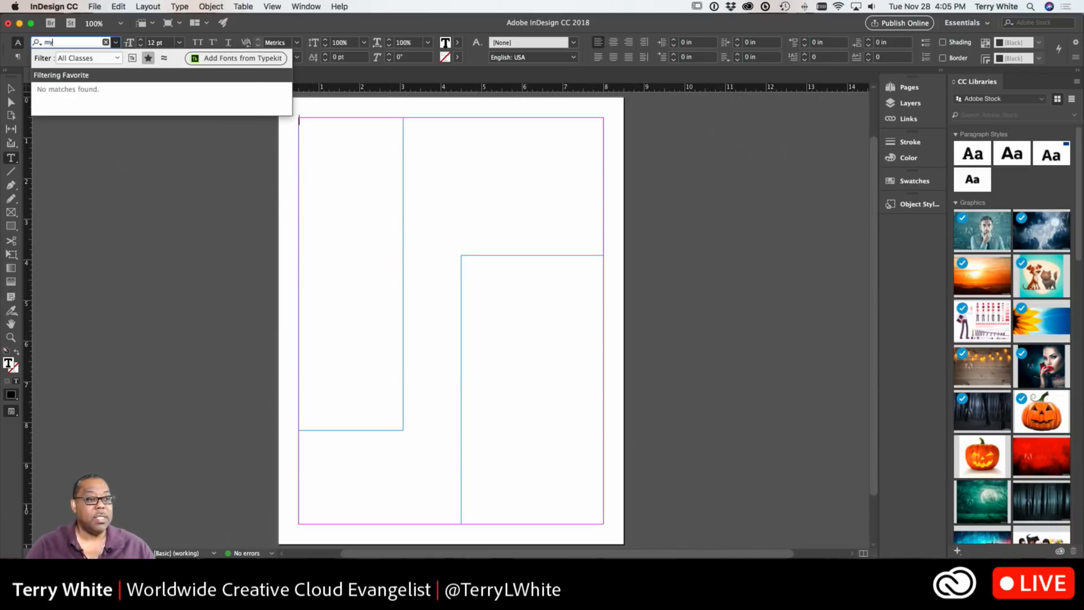
key(BackSpace)
key(BackSpace)
text(My)
key(BackSpace)
key(BackSpace)
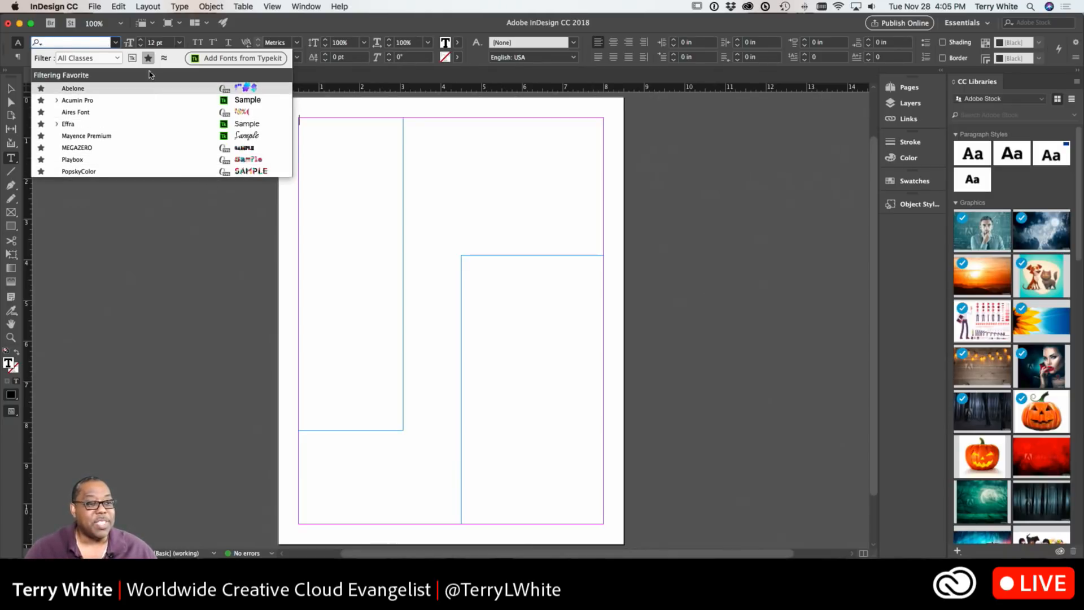
click(148, 58)
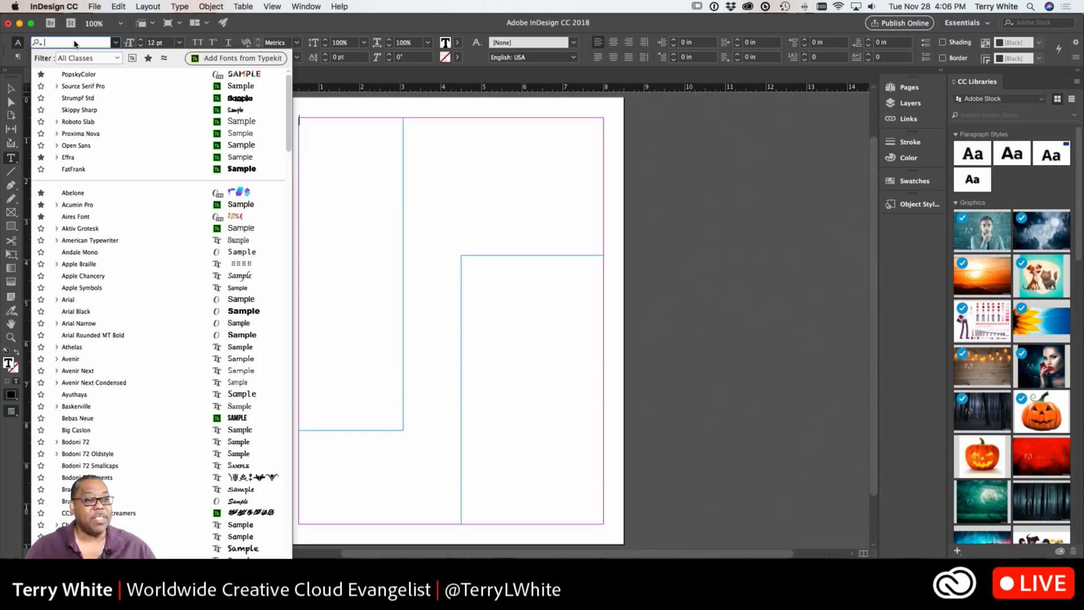
text(Myr)
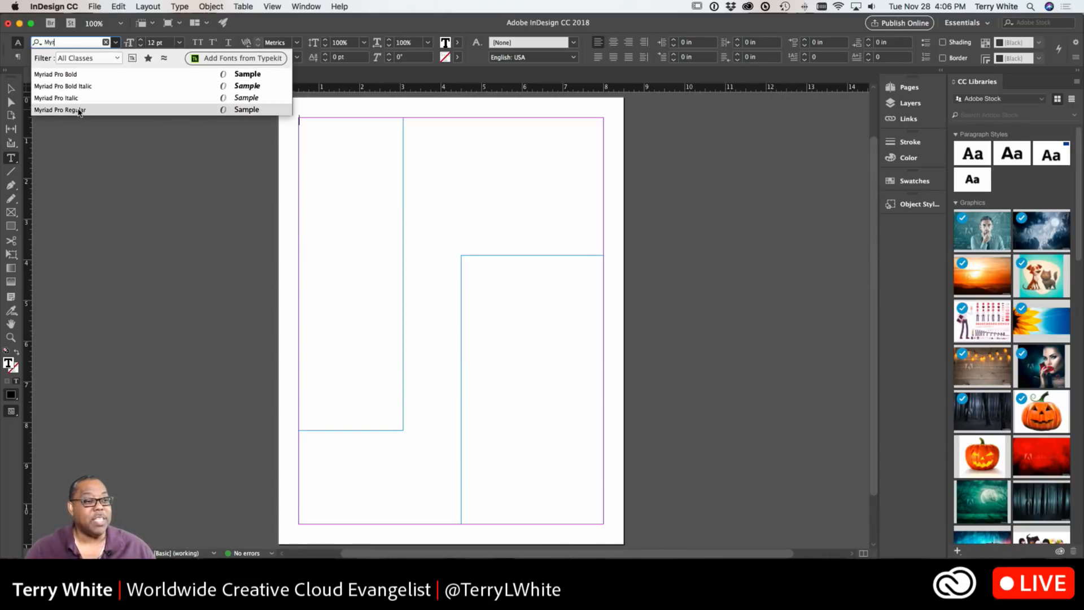
click(79, 110)
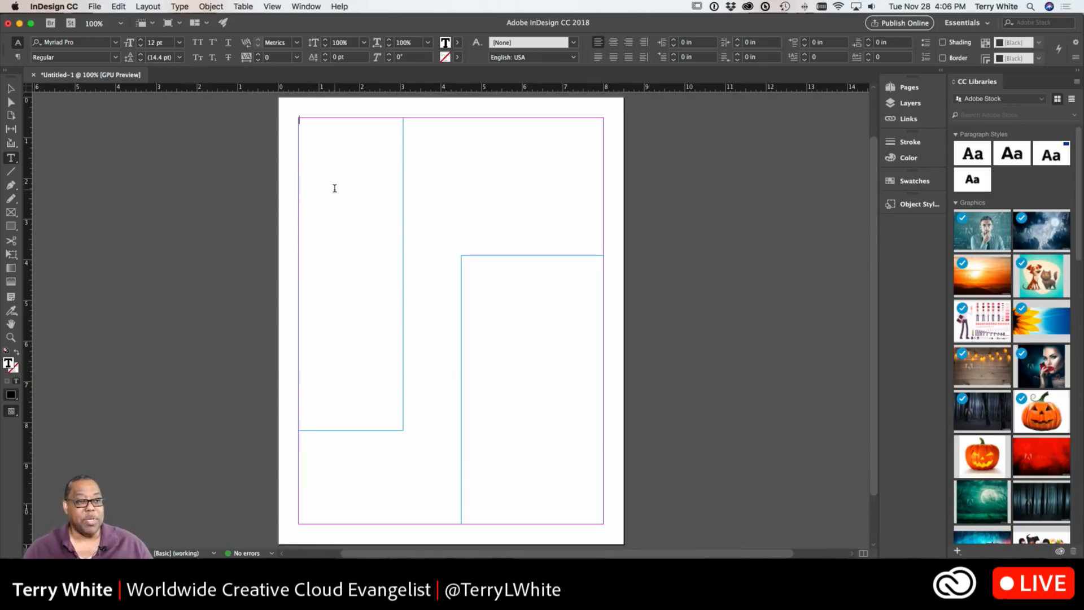
click(179, 42)
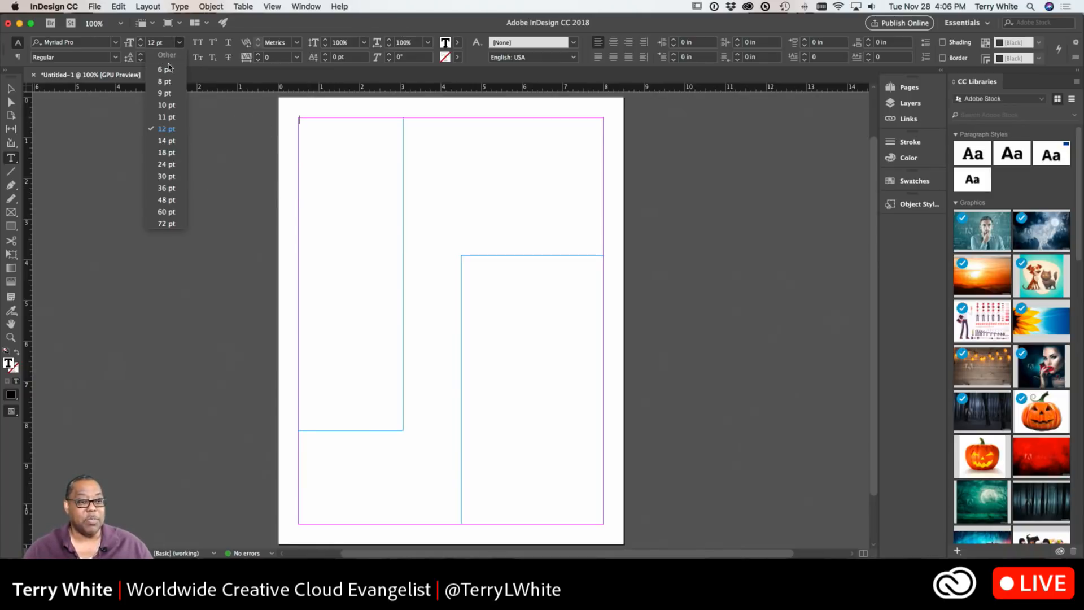
click(169, 141)
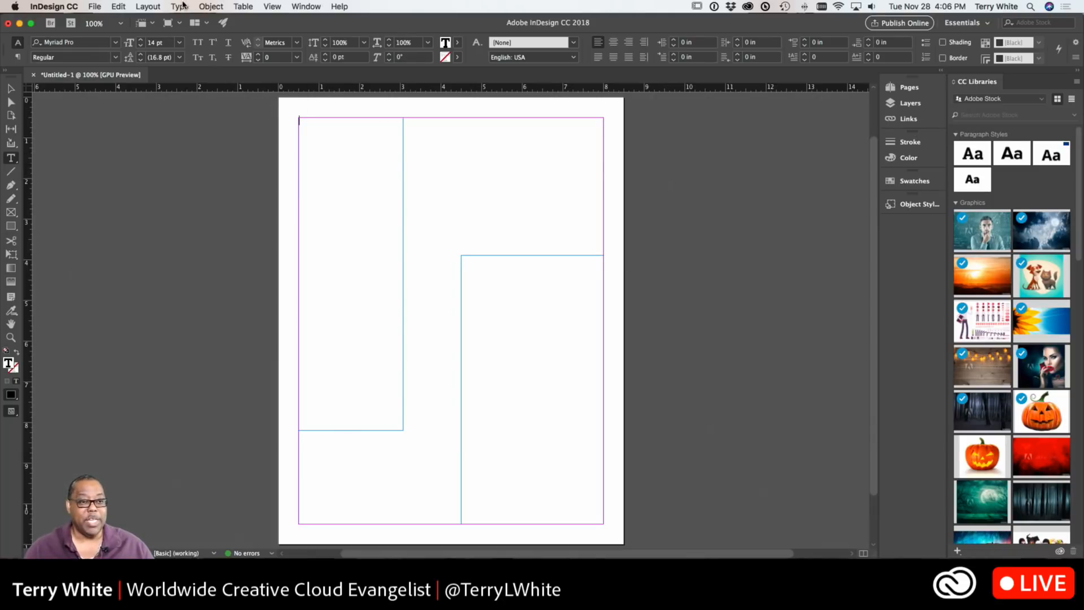
Fill the left text frame with placeholder text and shorten the frame to about 5.125 in high
click(181, 6)
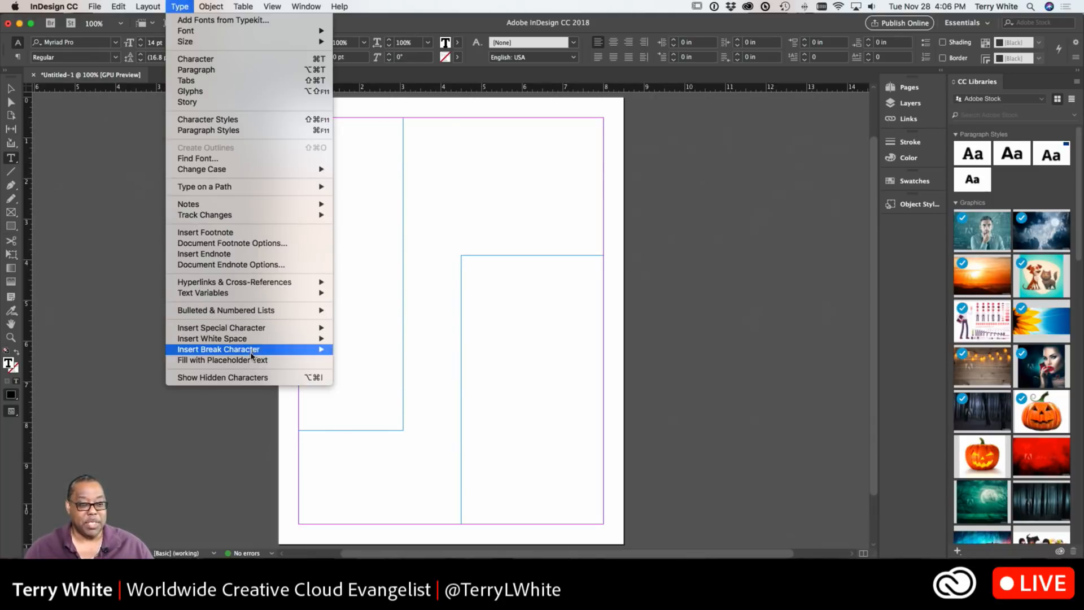
click(252, 360)
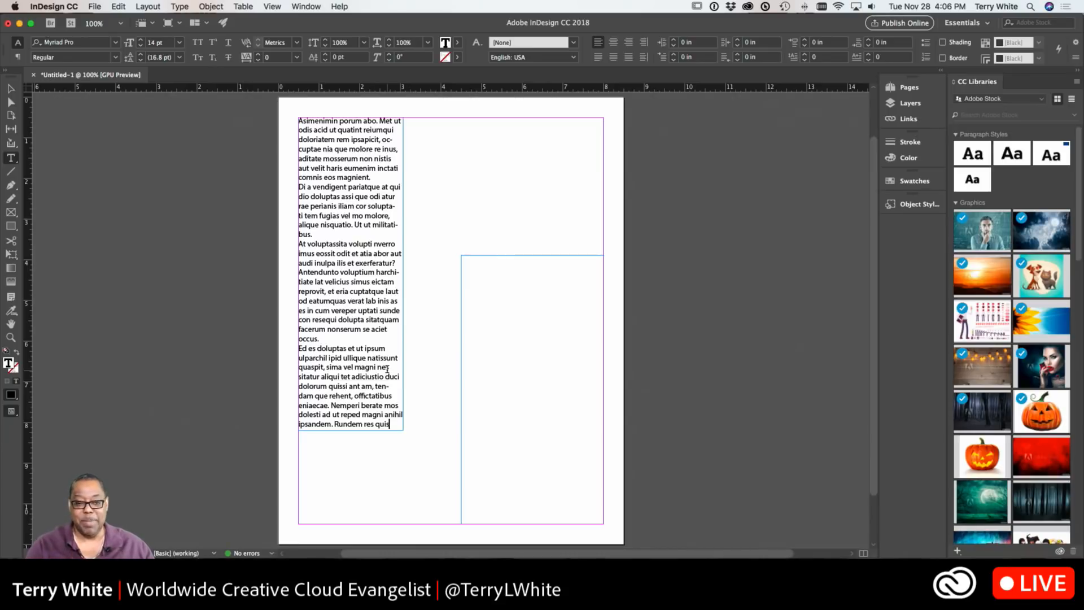
click(11, 89)
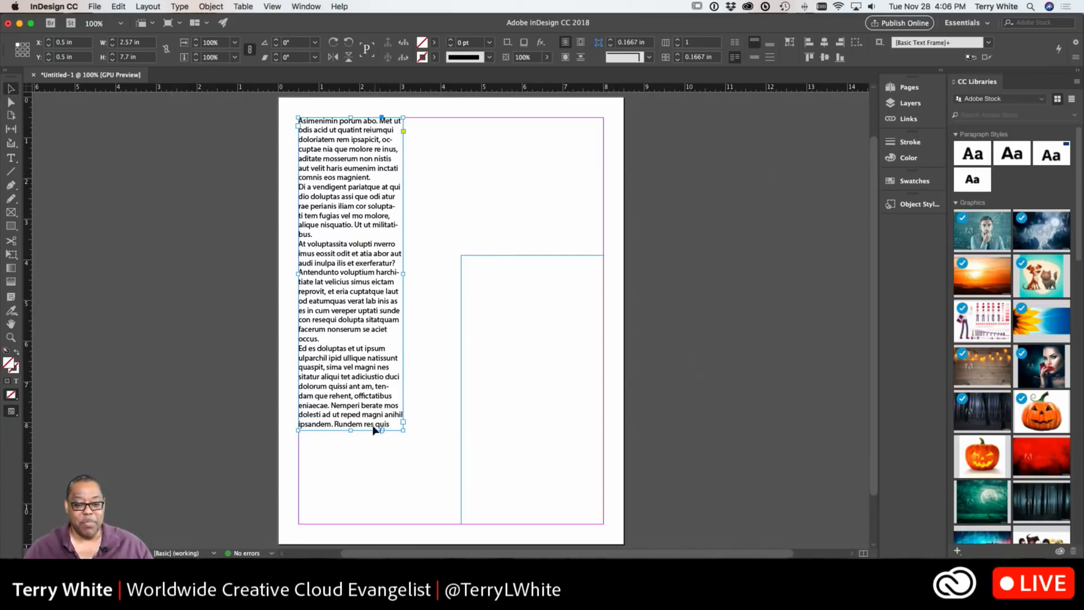
drag(351, 430, 350, 325)
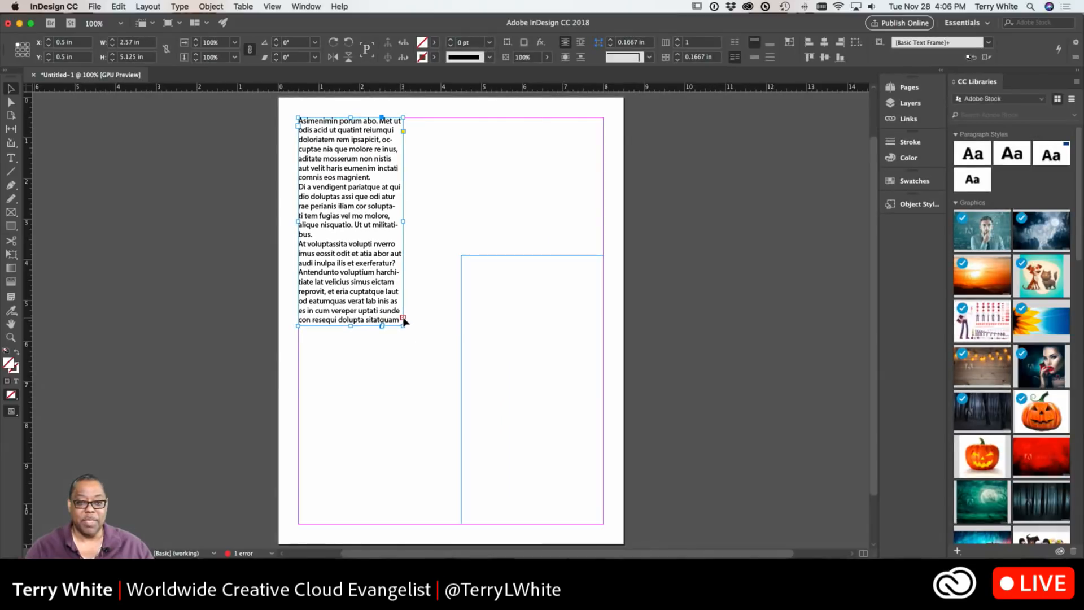
click(401, 361)
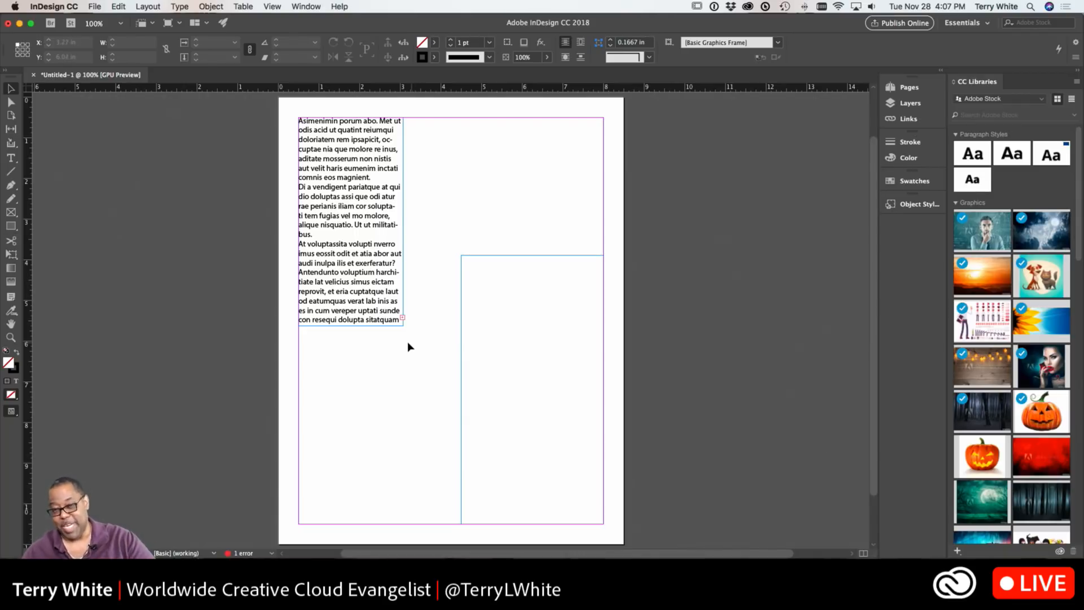
Insert a new first line reading "In the beginning..." at the top of the left frame's text
double_click(302, 120)
key(Left)
key(Return)
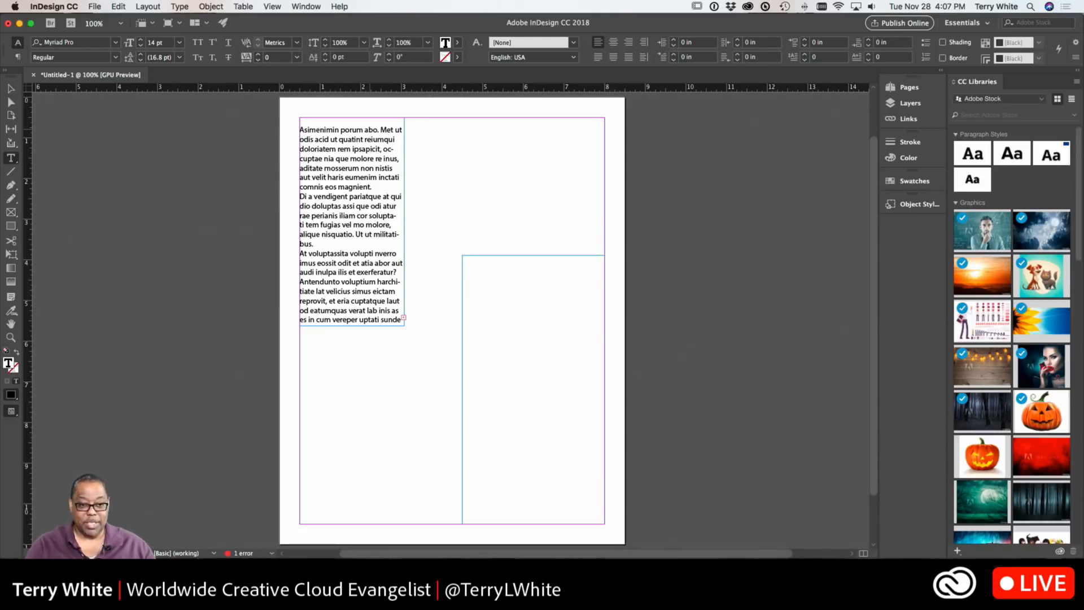
text(In the b)
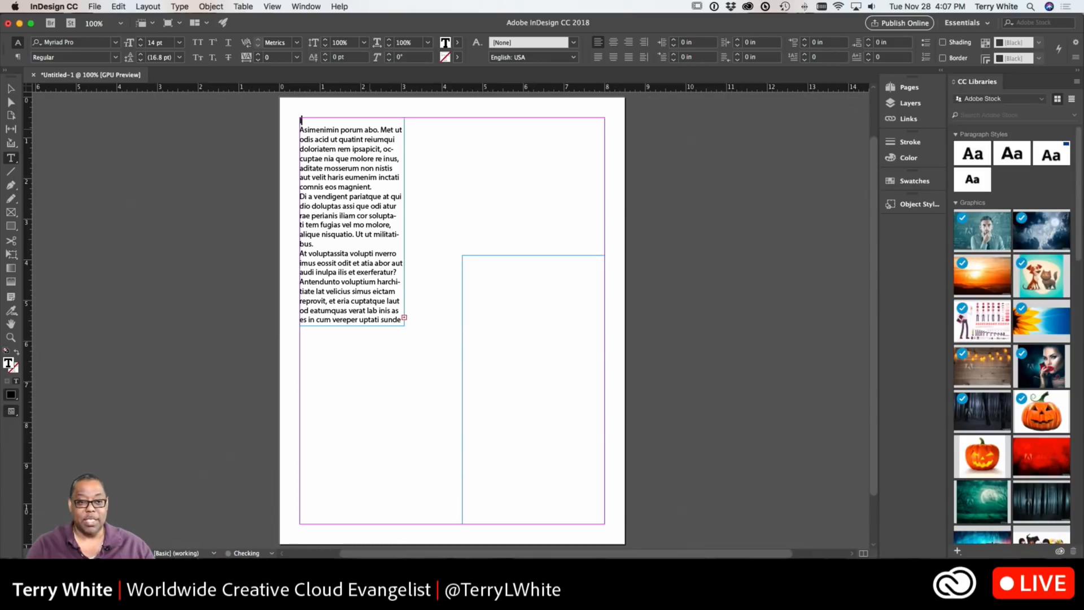
text(egi)
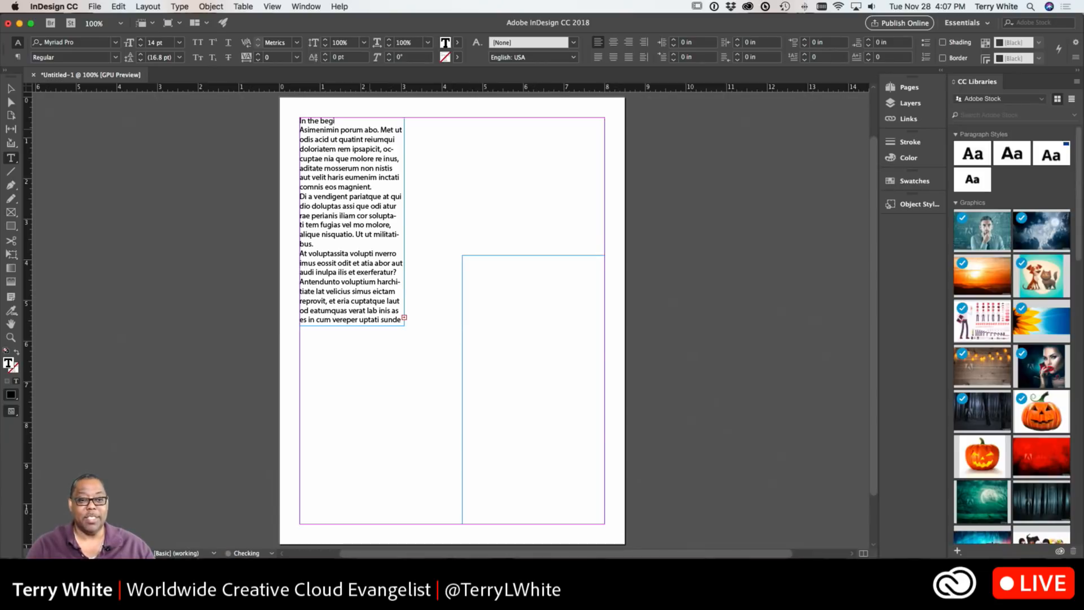
text(nning...)
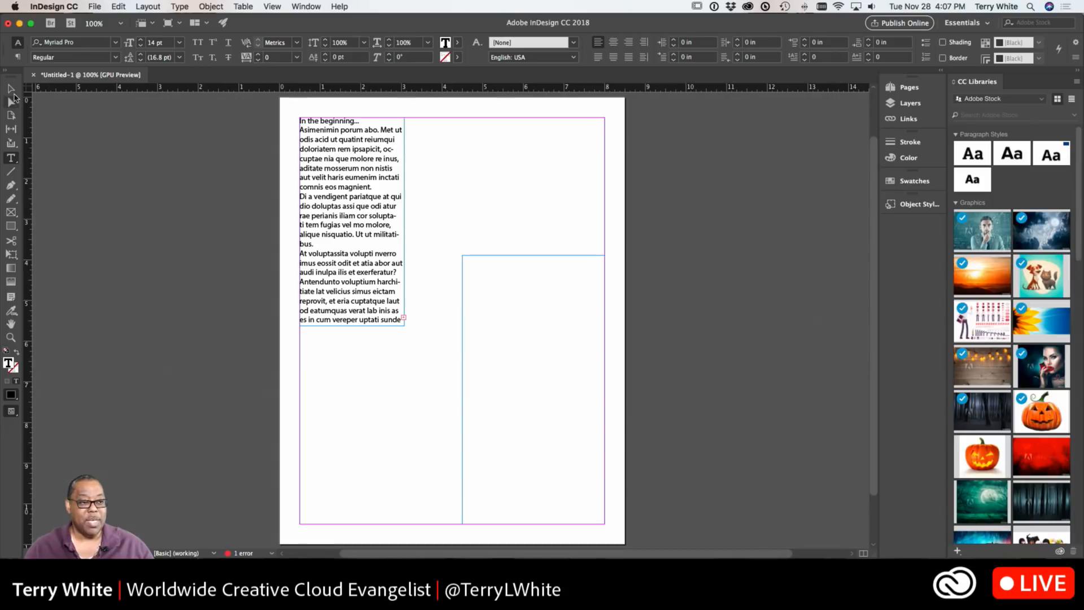
Move the left text frame down to about 1.22 in and thread its overflow text into the right frame
click(11, 88)
drag(362, 255, 362, 284)
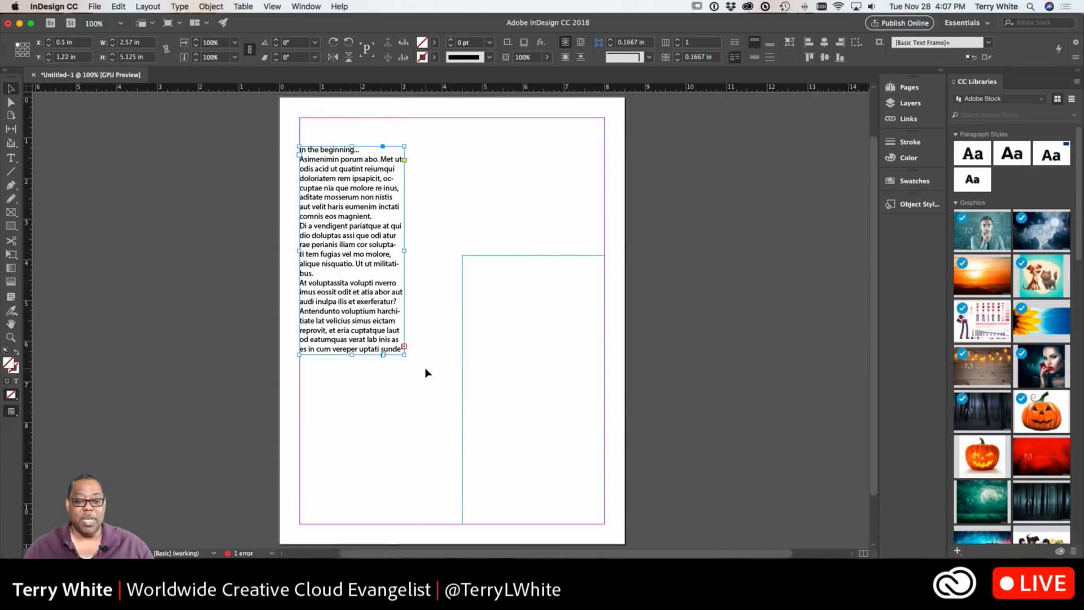
click(405, 346)
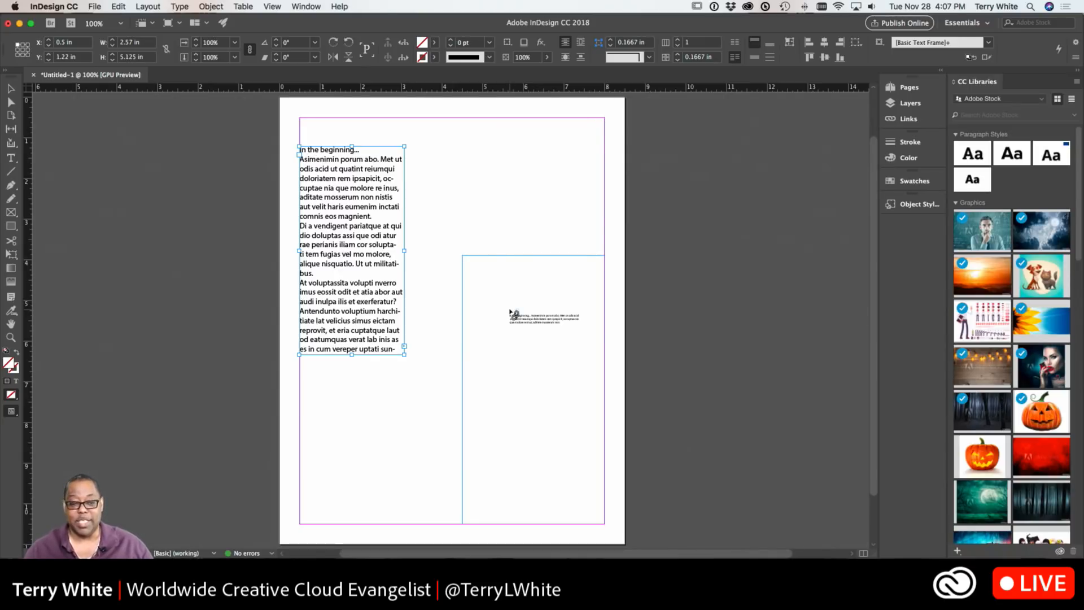
click(511, 312)
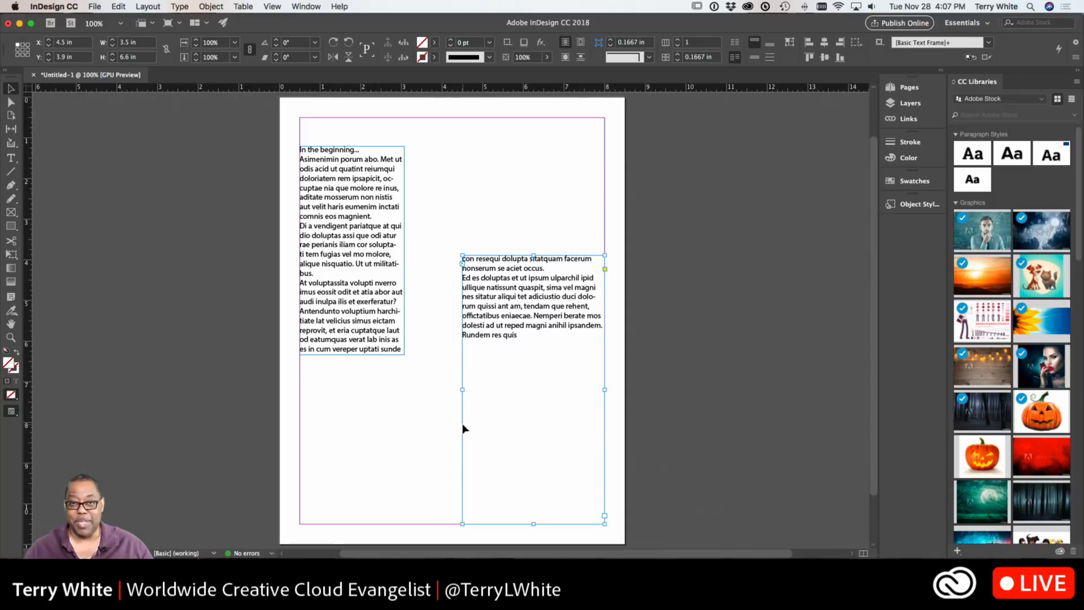
Shorten the left text frame to about 3.88 in high
click(351, 352)
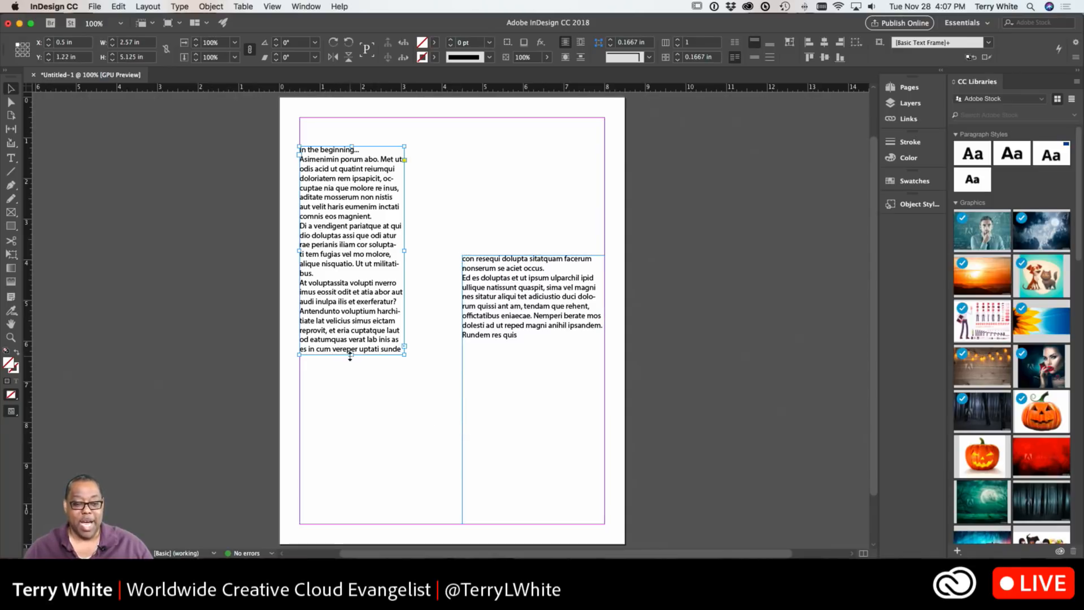
drag(352, 354, 352, 305)
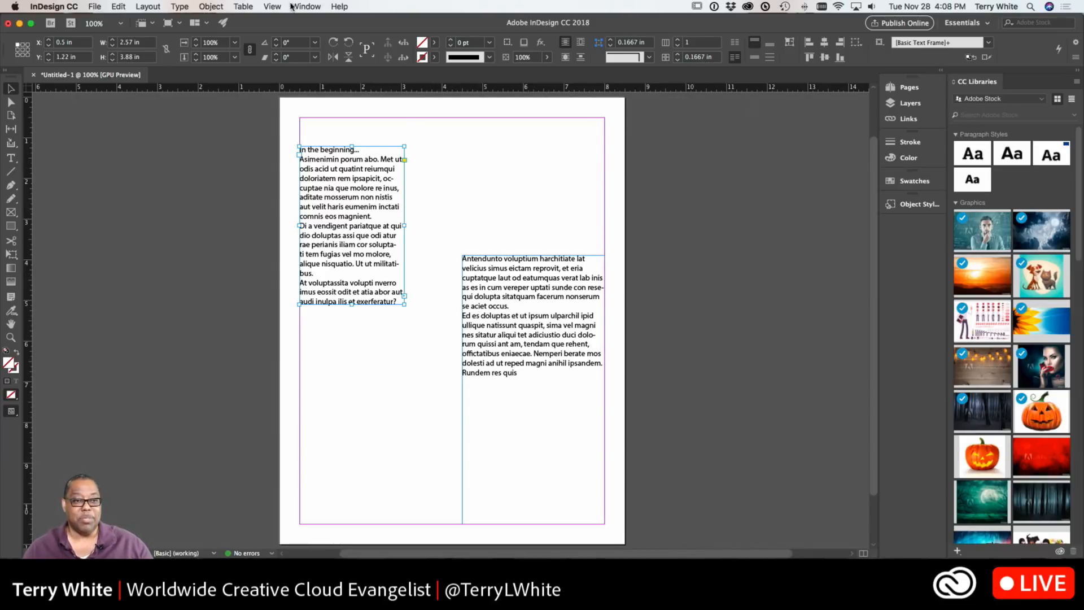
Turn on text thread display and select each text frame to view the thread linking them
click(273, 6)
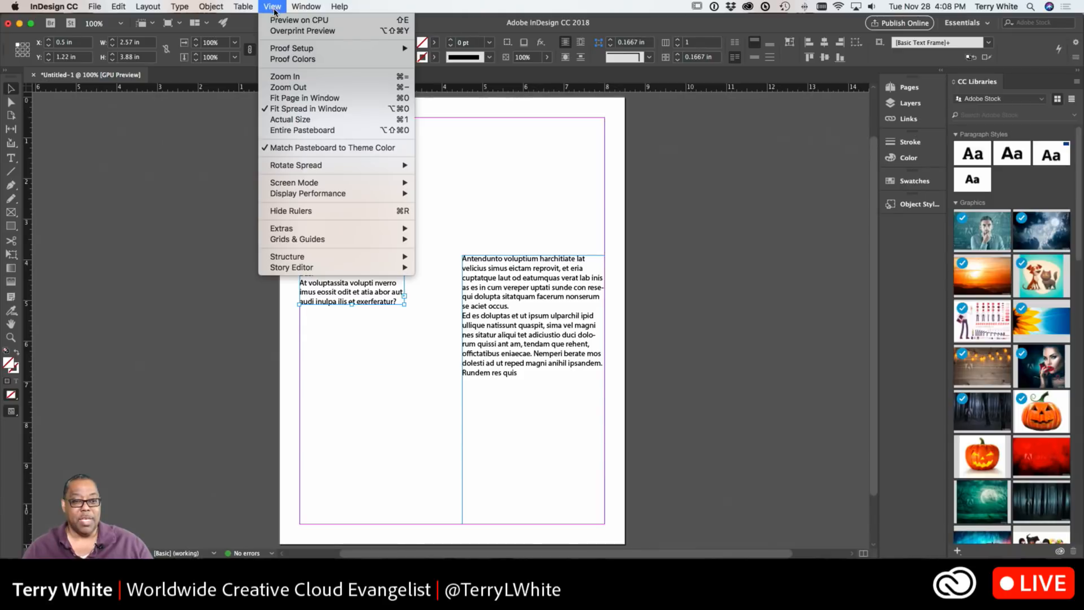
mouse_move(305, 233)
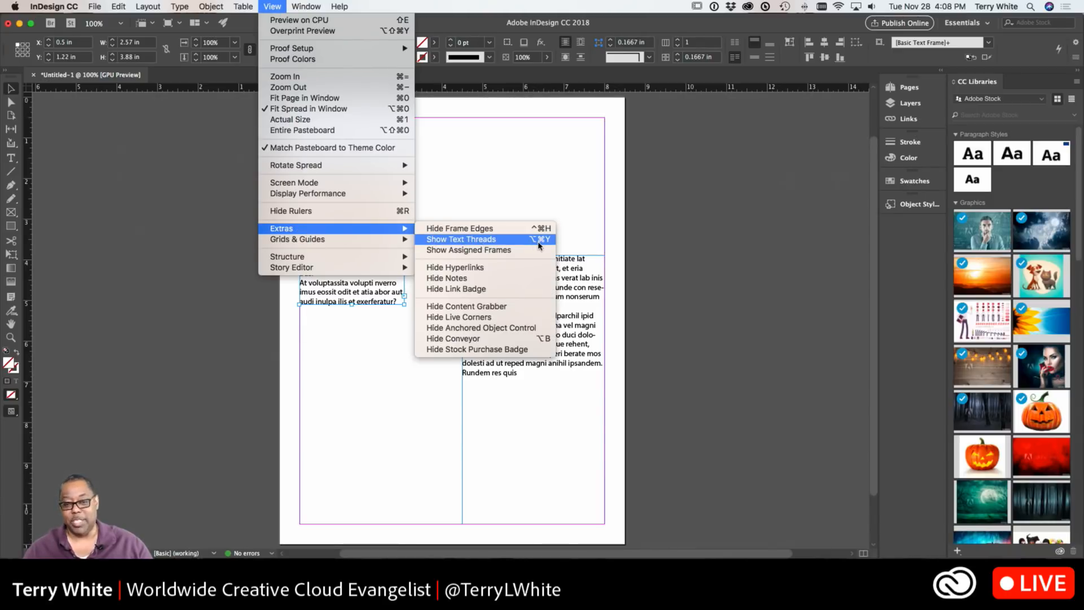
click(475, 241)
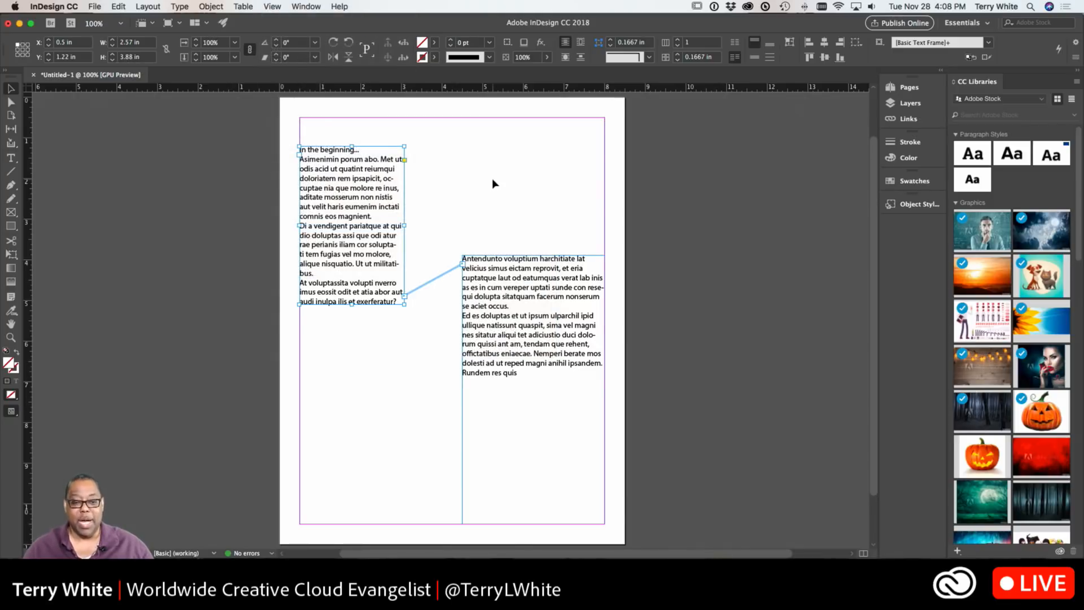
click(491, 186)
click(471, 287)
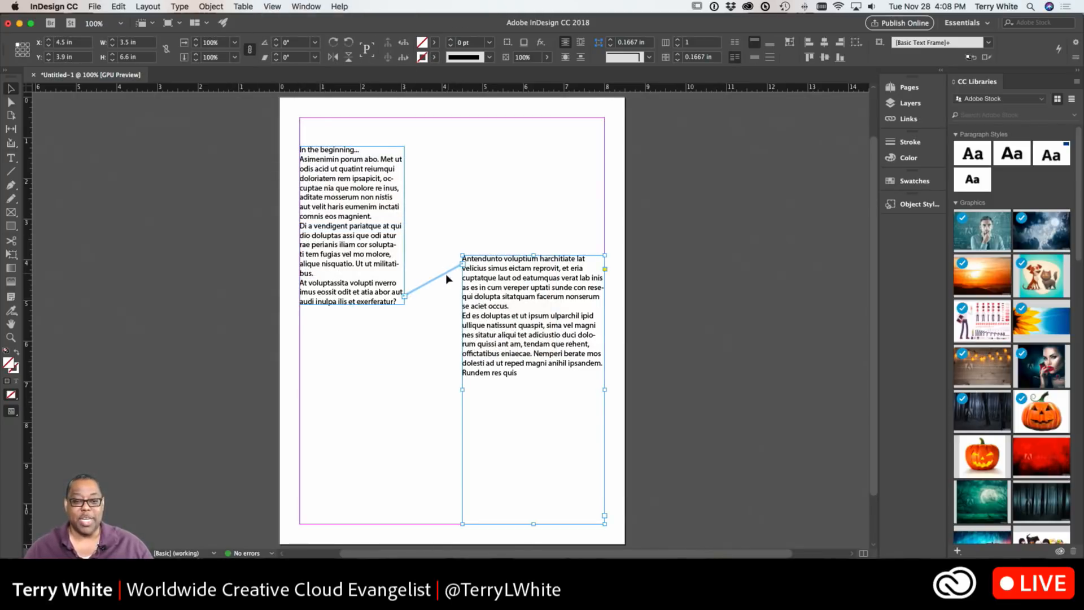
click(474, 155)
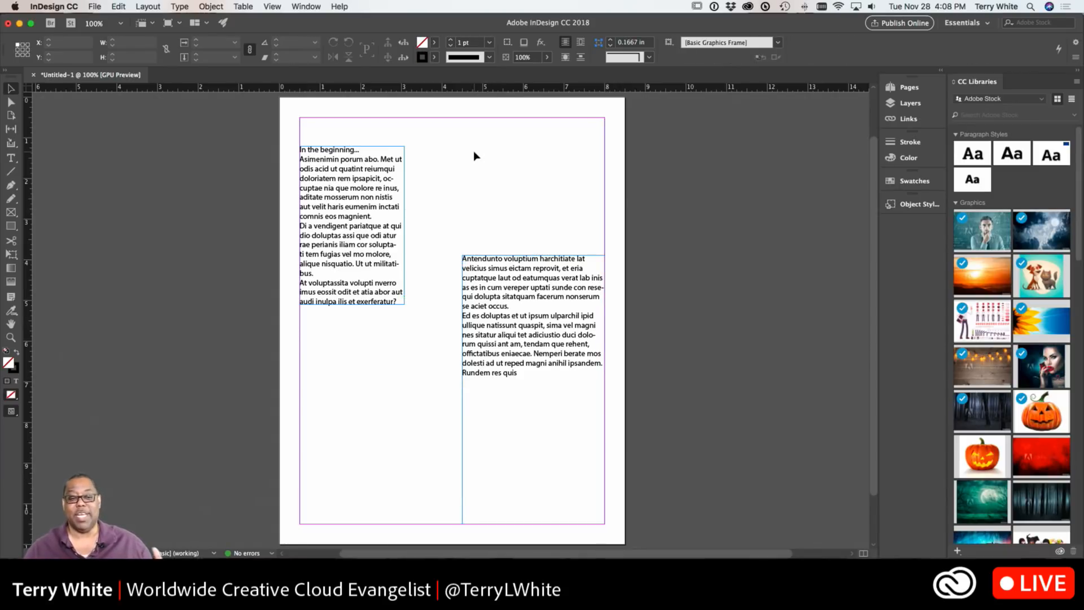
click(368, 192)
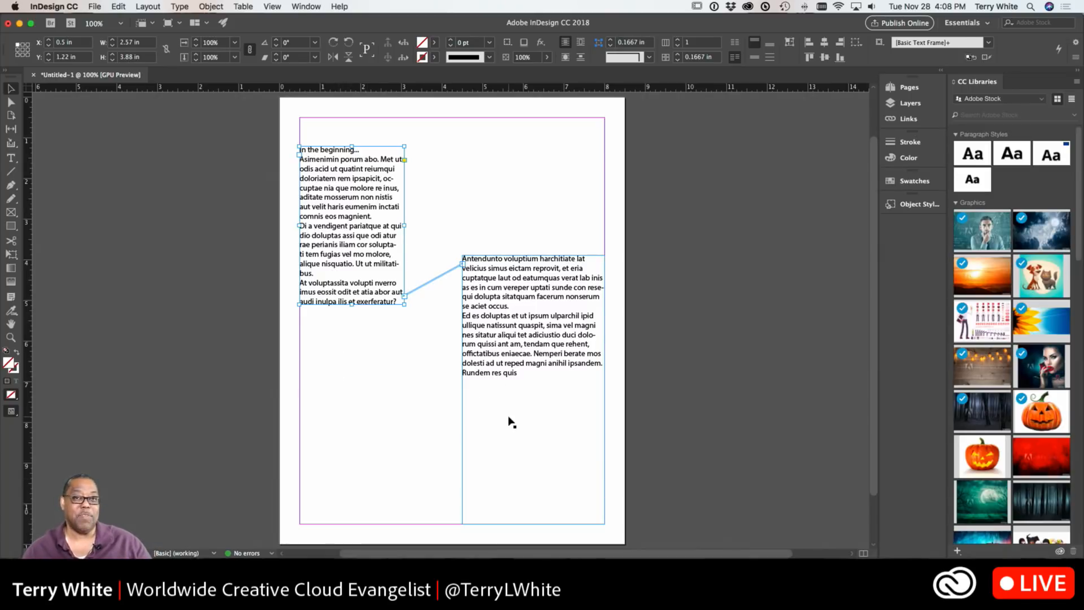
Draw a new frame into the thread between the two columns, then delete it again
click(463, 264)
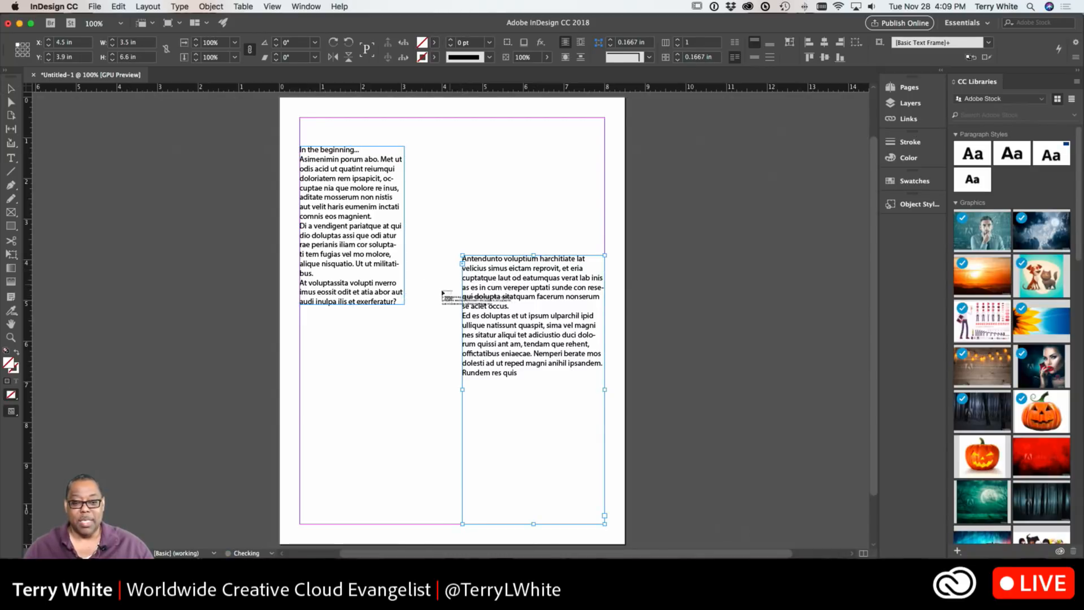
drag(301, 362, 405, 461)
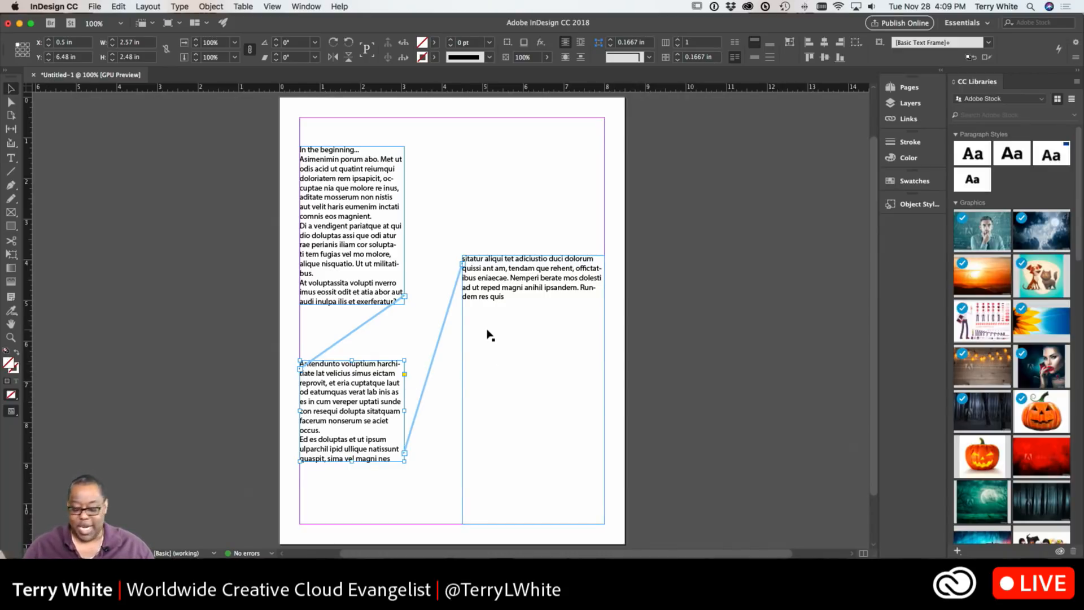
key(Delete)
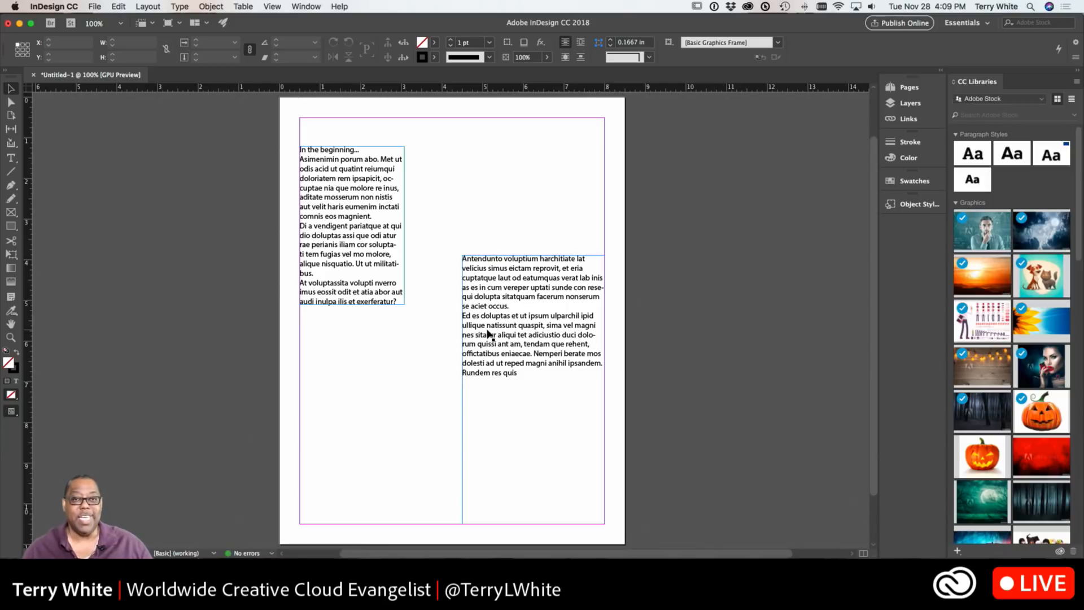
Add a full-width frame about 7.5 × 0.6 in at the page top as the thread's first frame, and move the left frame down to about 3.9 in
click(380, 263)
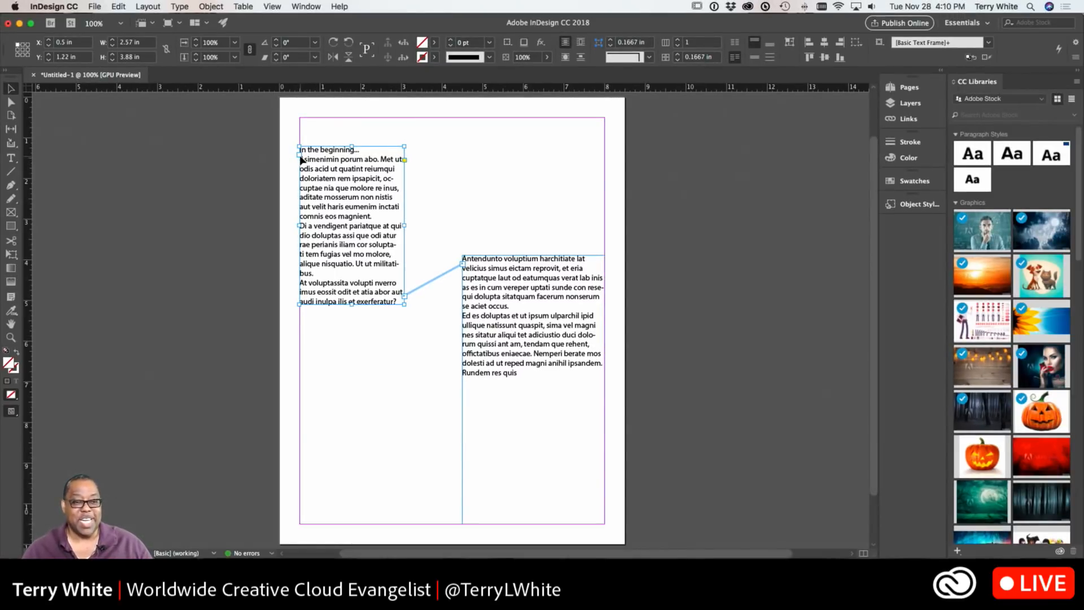
click(299, 155)
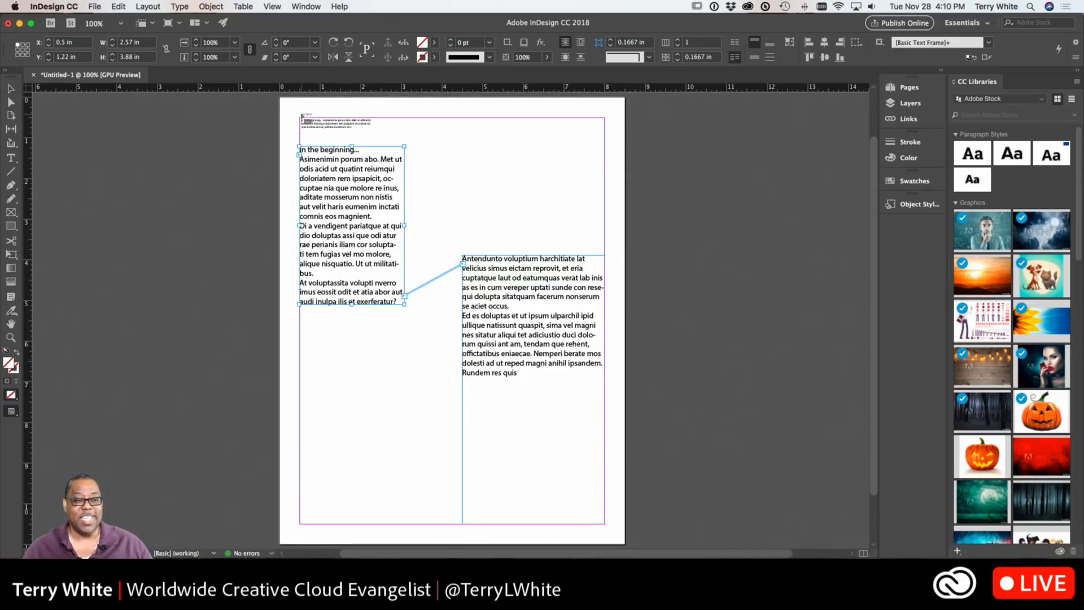
drag(300, 119, 604, 143)
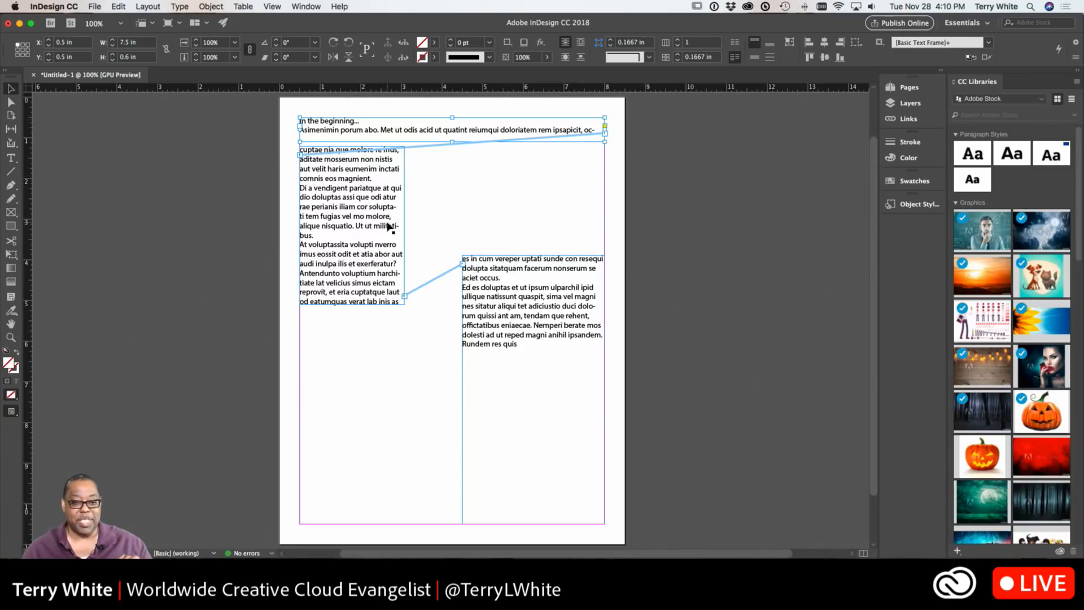
drag(380, 229, 382, 333)
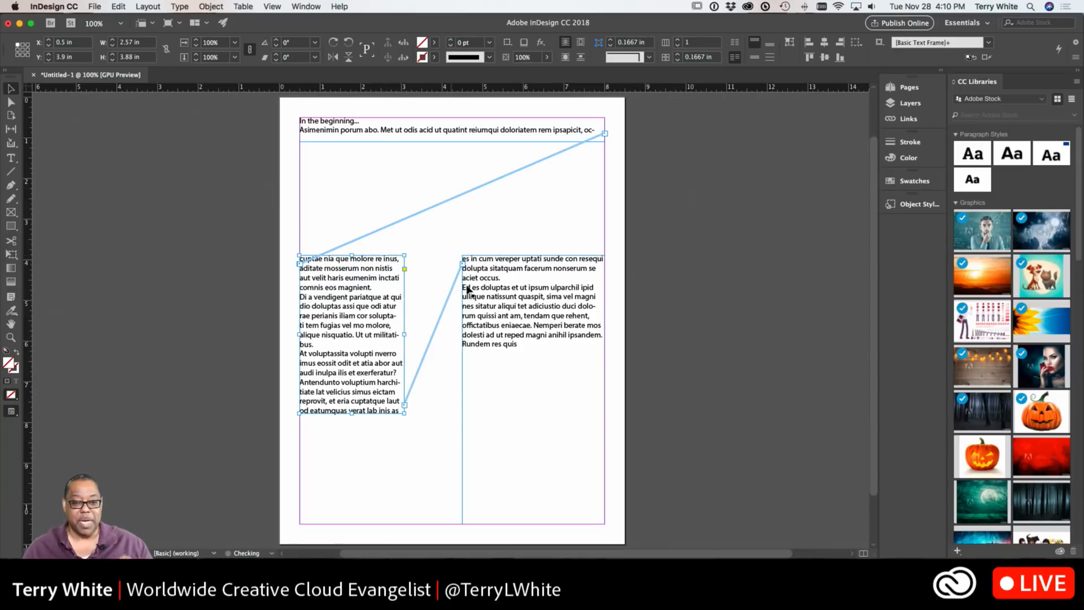
Insert a frame break after "In the beginning..." so the body text flows into the next frame
double_click(439, 131)
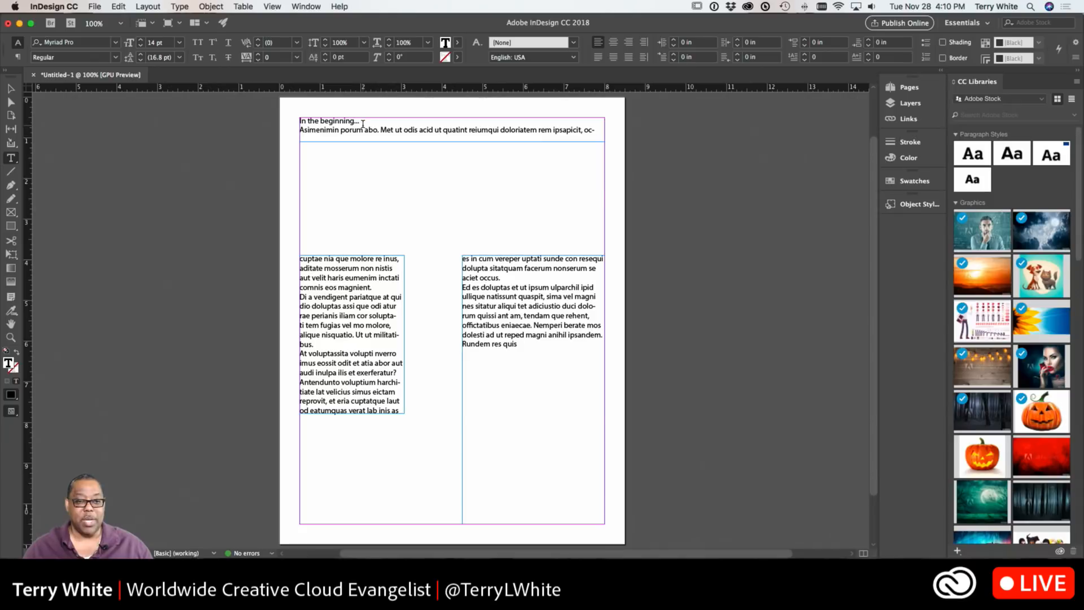
click(301, 129)
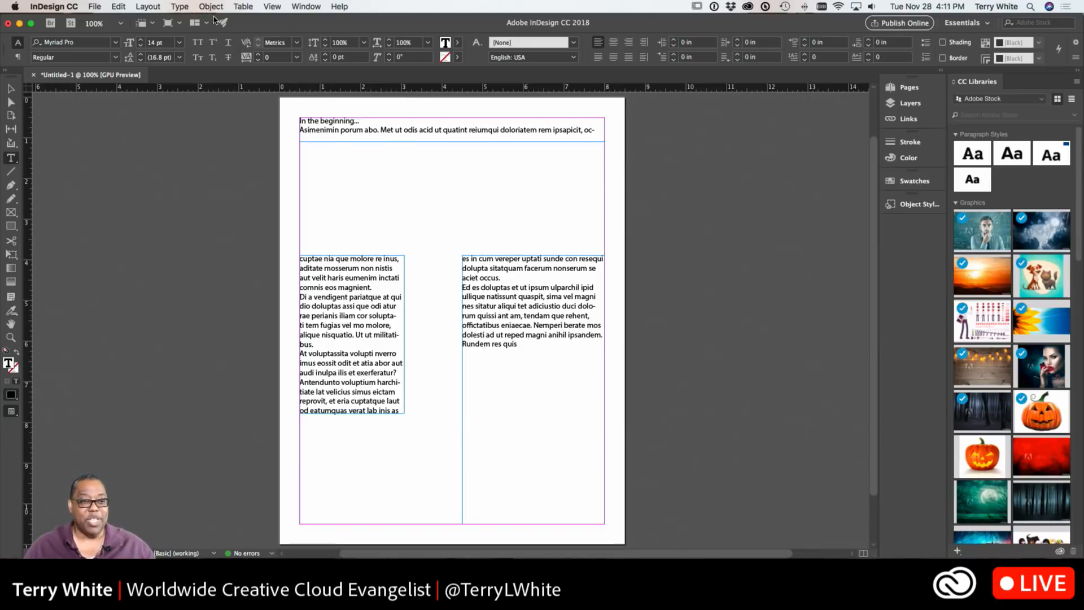
click(180, 6)
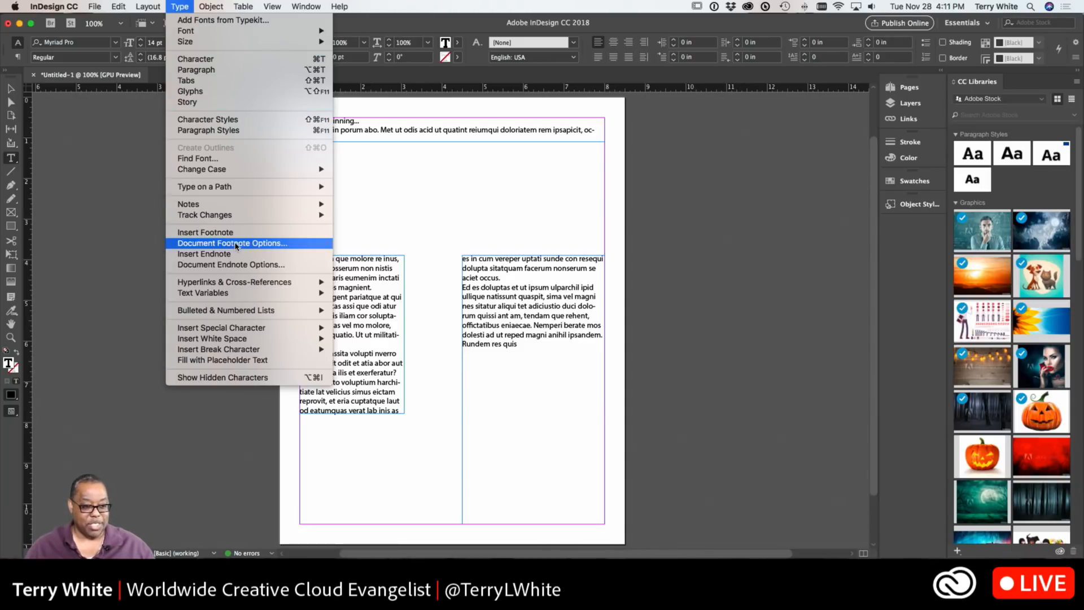
mouse_move(262, 351)
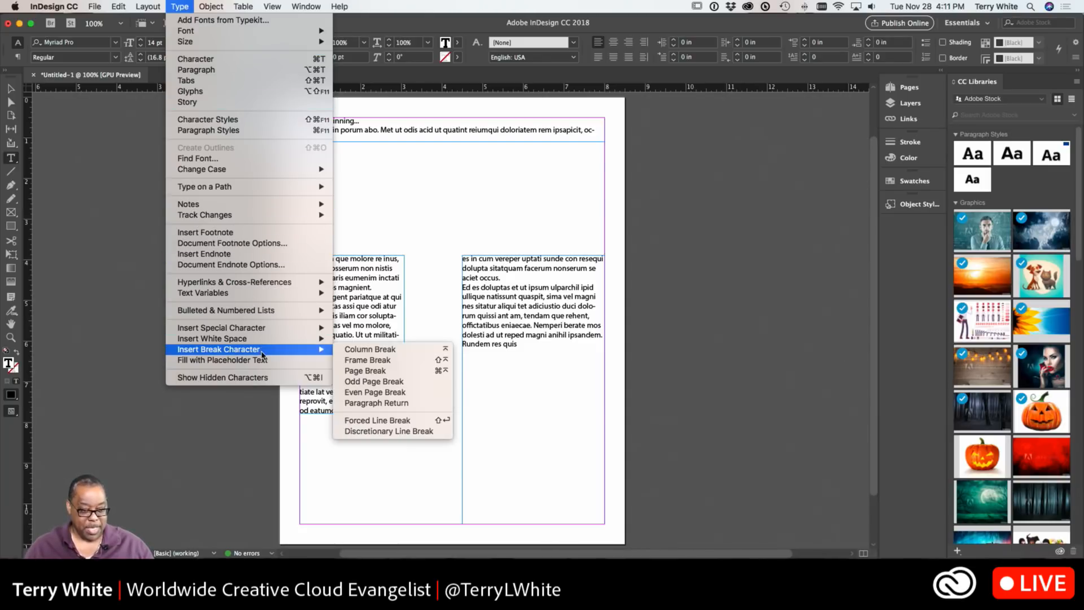
click(366, 360)
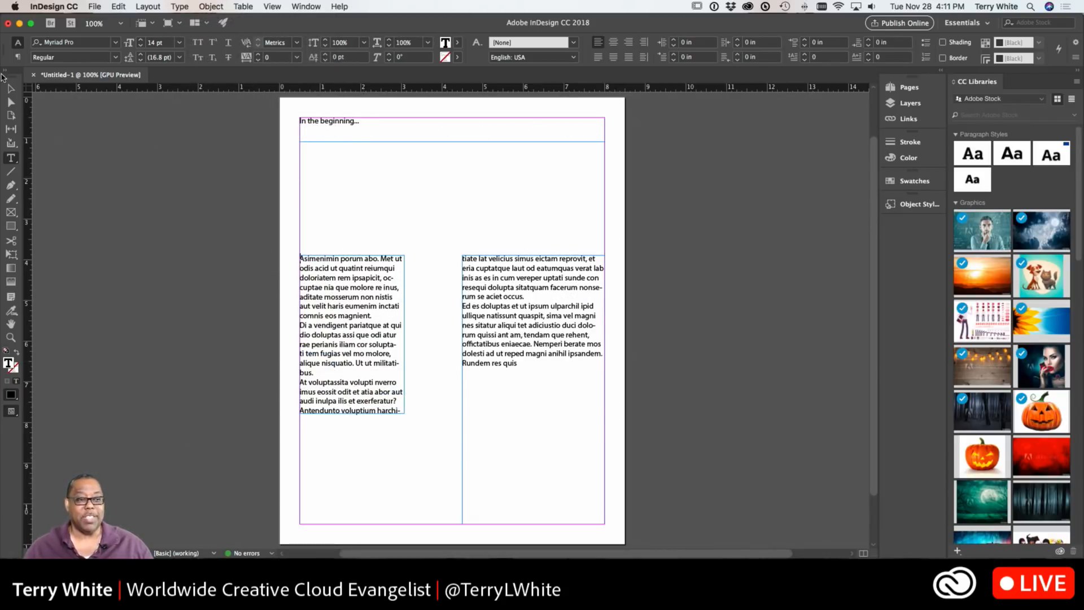
Resize the top heading frame to about 0.8 in high
click(12, 86)
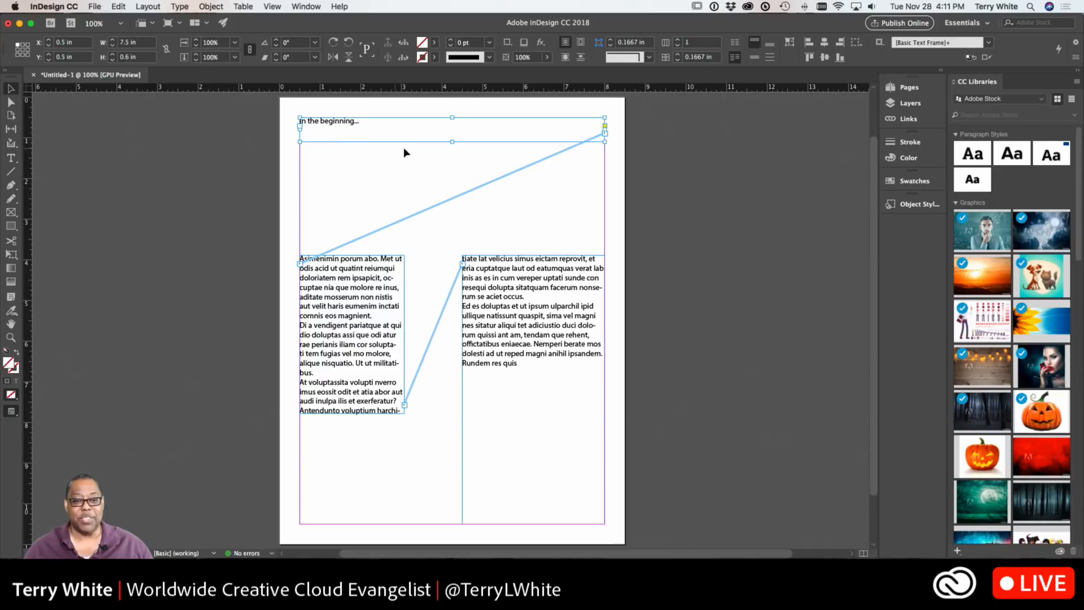
drag(452, 141, 453, 209)
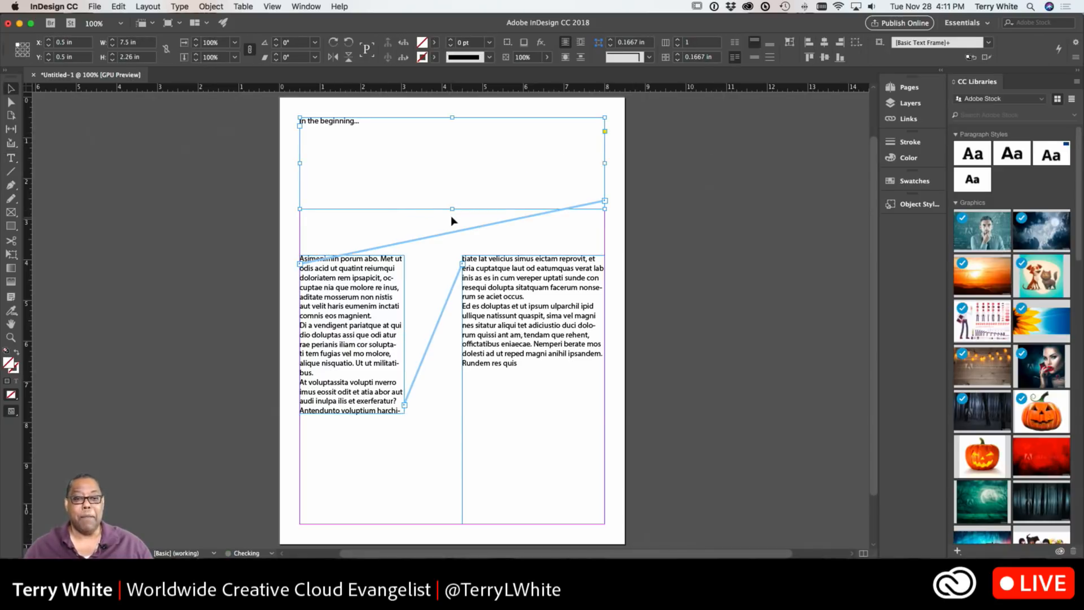
drag(452, 209, 449, 150)
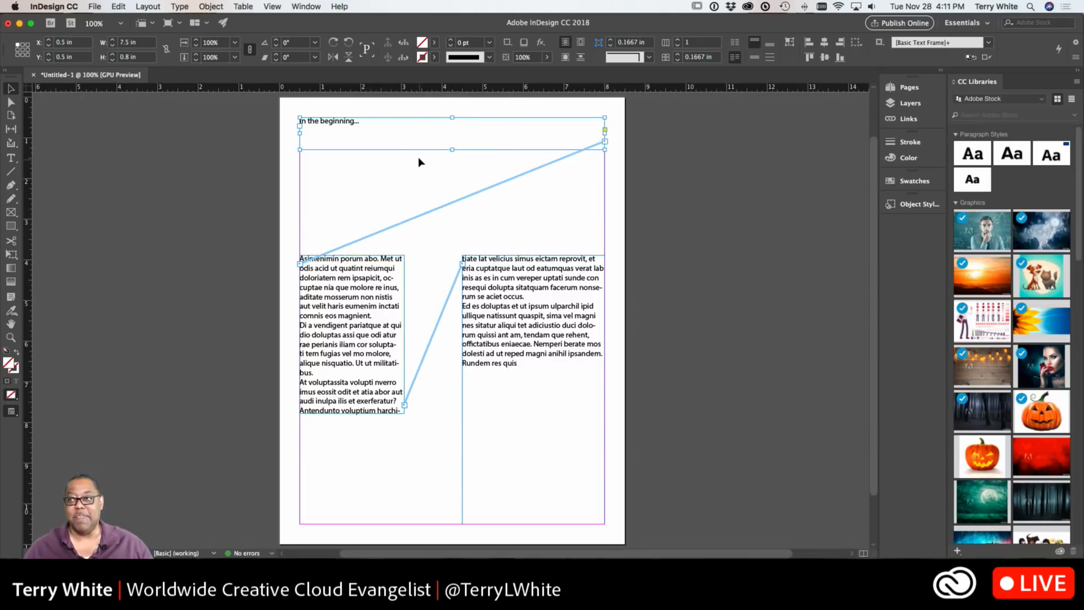
Enlarge the "In the beginning..." heading text to 54 pt
double_click(351, 121)
drag(361, 121, 242, 117)
key(super+shift+period)
key(super+shift+period)
key(super+shift+period)
key(super+shift+period)
key(super+shift+period)
key(super+shift+period)
key(super+shift+period)
key(super+shift+period)
key(super+shift+period)
key(super+shift+period)
key(super+shift+period)
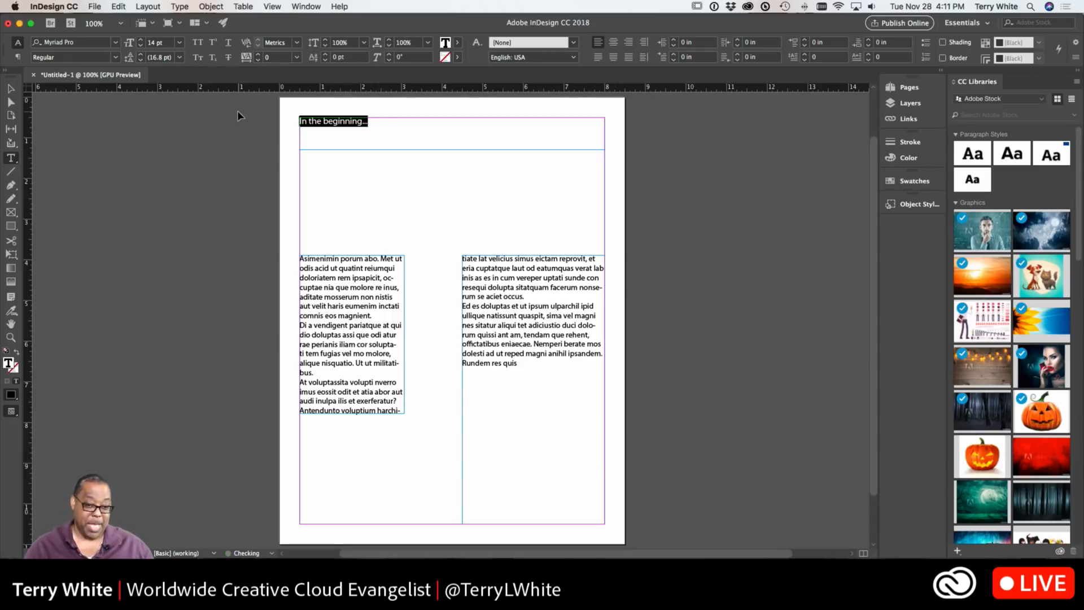
key(super+shift+period)
key(super+shift+period)
key(super+shift+period)
key(super+shift+period)
key(super+shift+period)
key(super+shift+period)
key(super+shift+period)
key(super+shift+period)
key(super+shift+period)
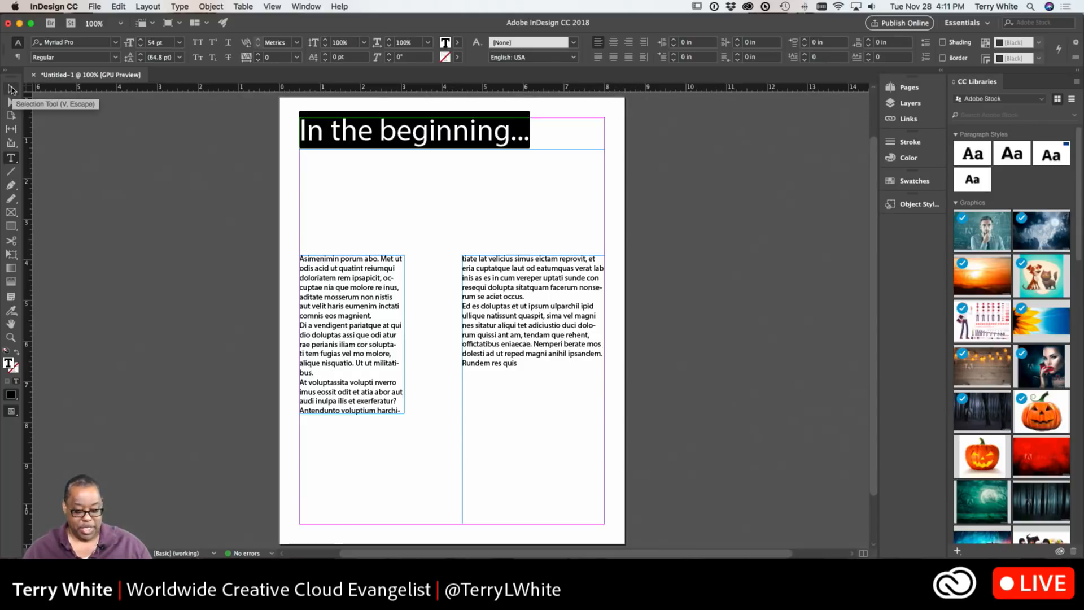
click(11, 89)
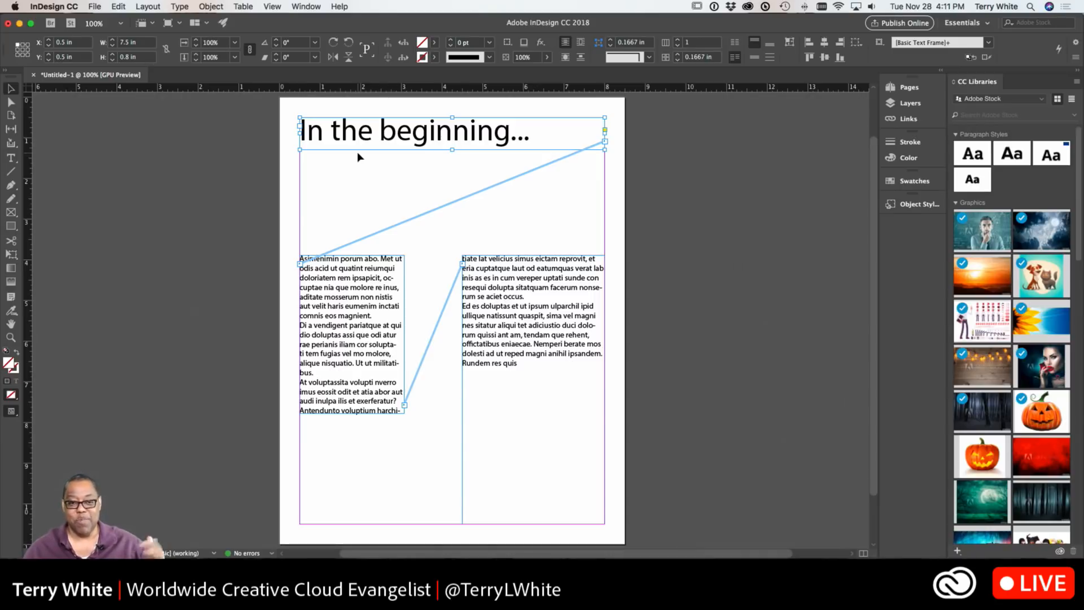
Shorten the right frame to about 2.18 in and thread its overflow into a new full-width frame near the page bottom
click(536, 388)
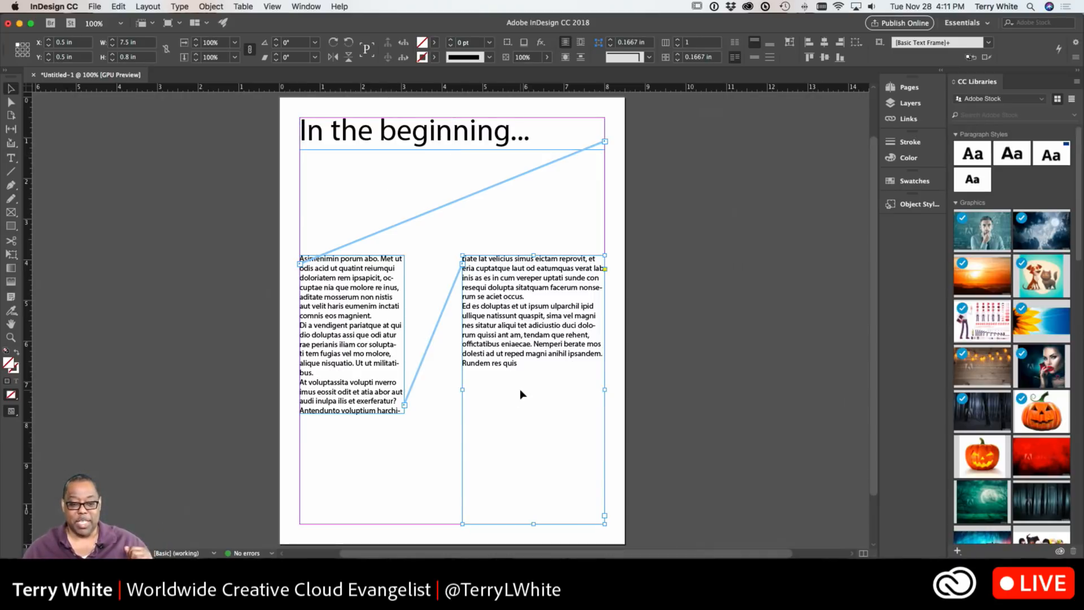
drag(533, 522, 531, 346)
click(604, 335)
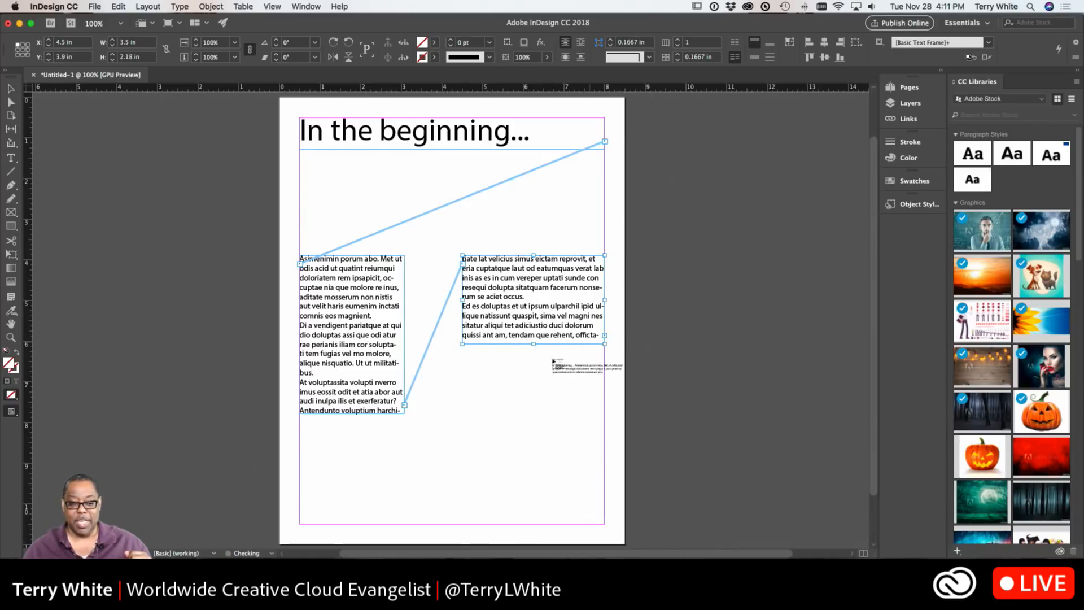
drag(300, 430, 605, 450)
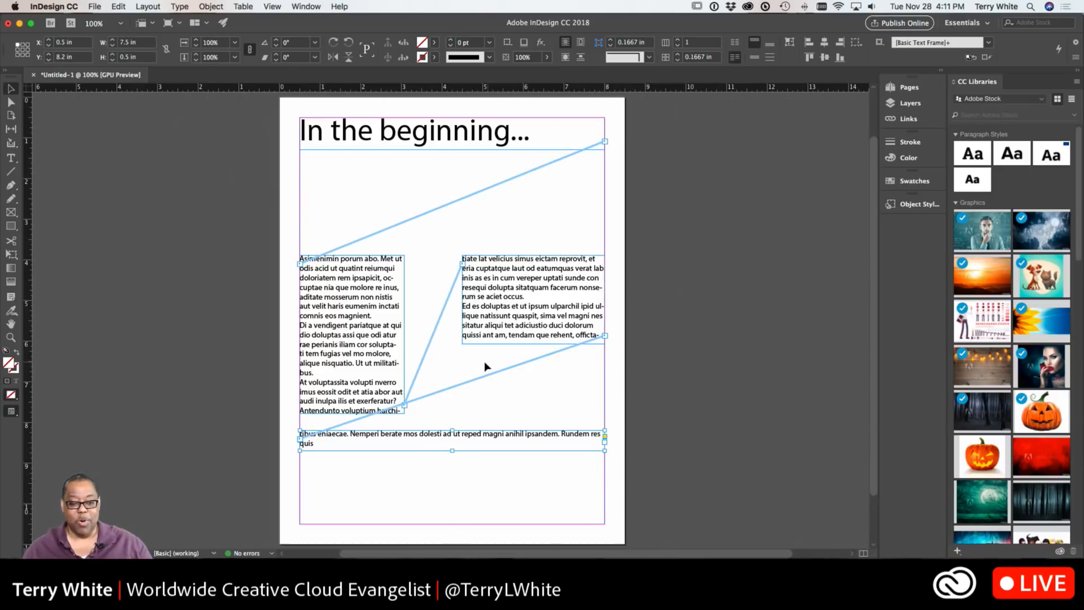
Resize both column frames to about 3.08 in high
click(354, 400)
drag(352, 413, 354, 380)
click(527, 344)
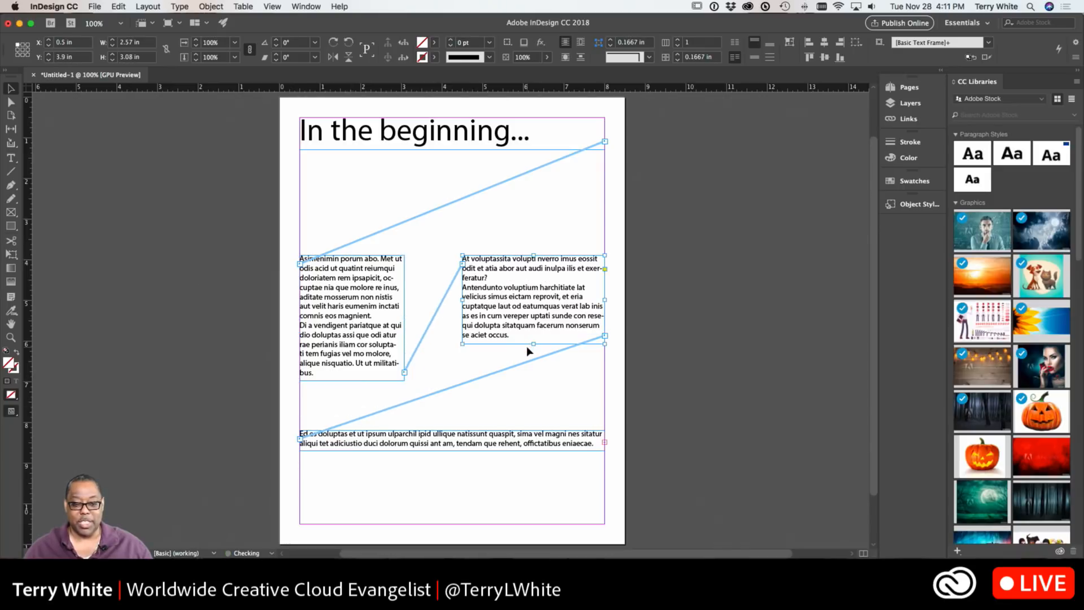
drag(532, 342, 534, 380)
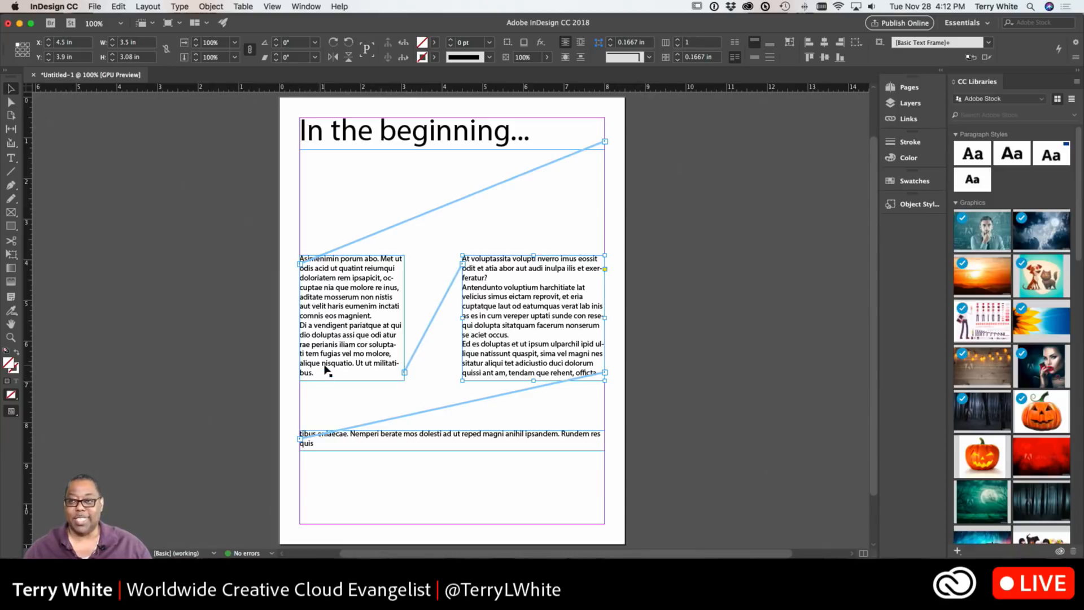
click(323, 407)
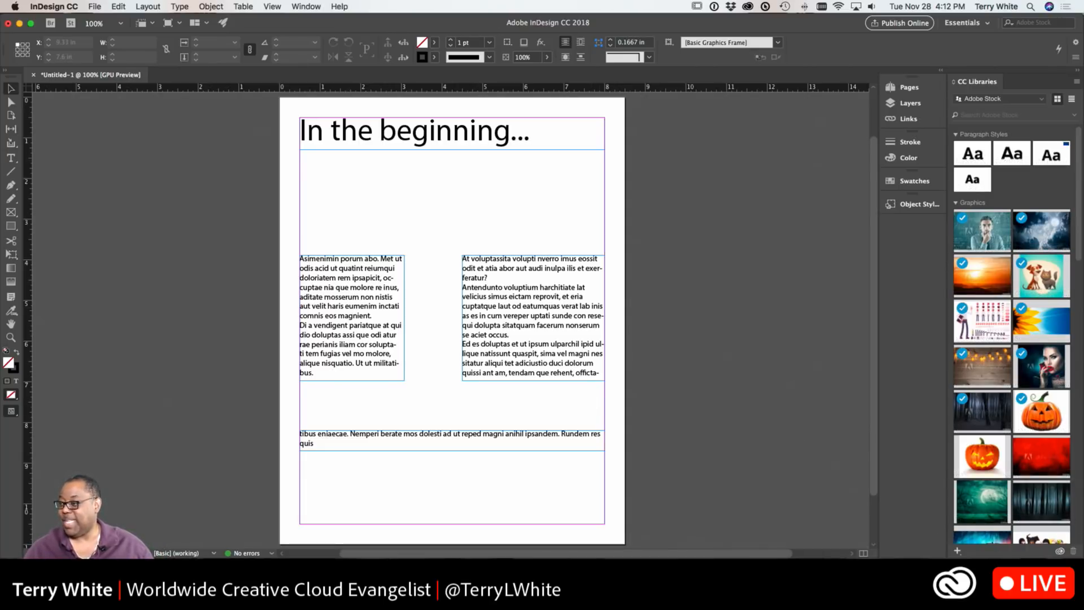
Switch to Safari and browse the Meet the Ipsums site's list of placeholder text styles
key(super+Tab)
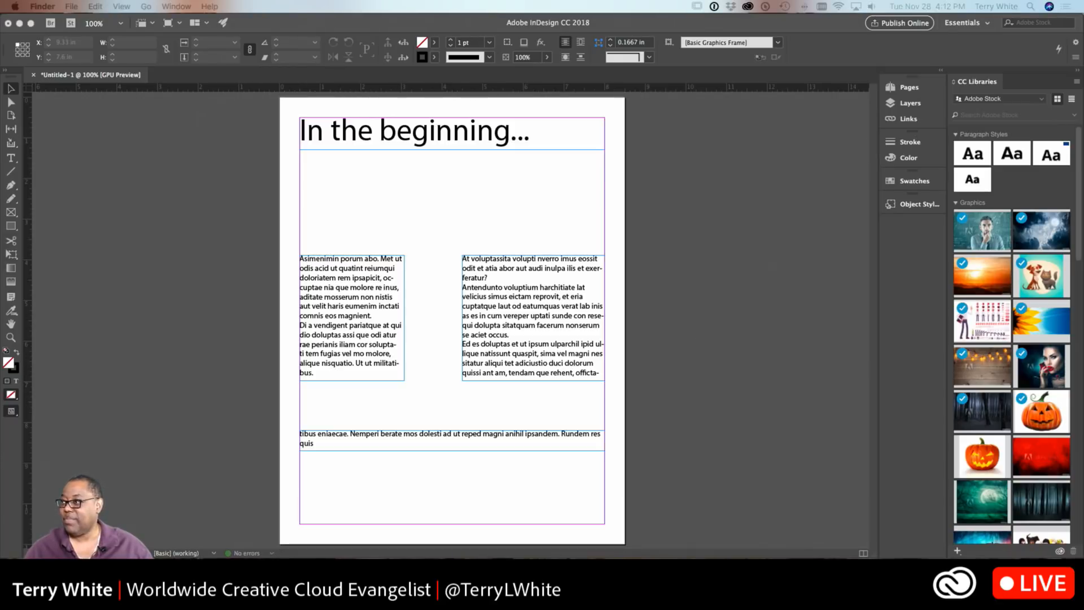
drag(1082, 180, 255, 28)
click(257, 26)
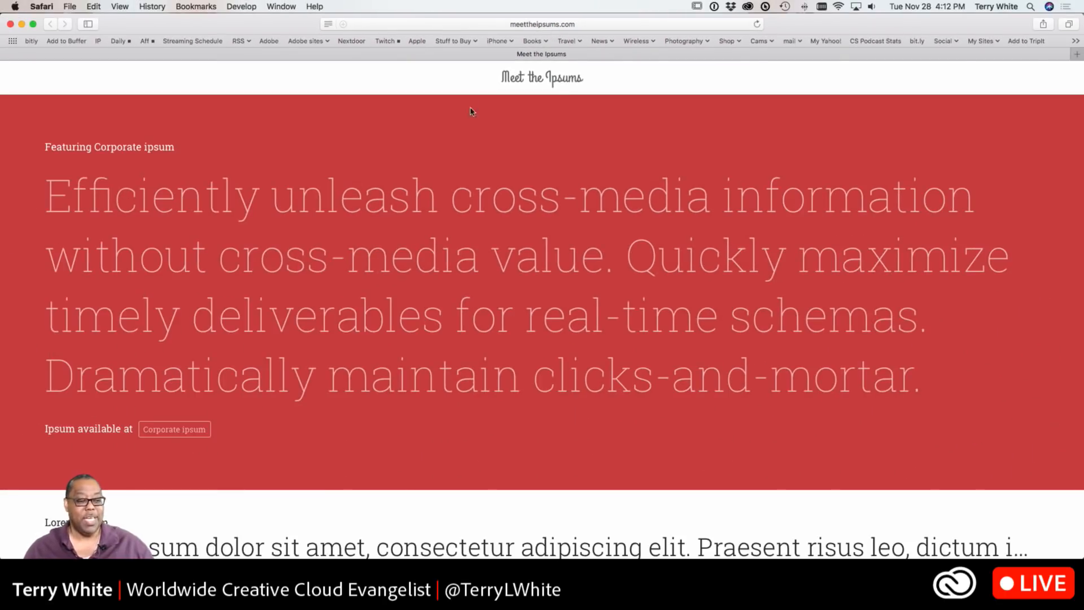
scroll(190, 242, down, 10)
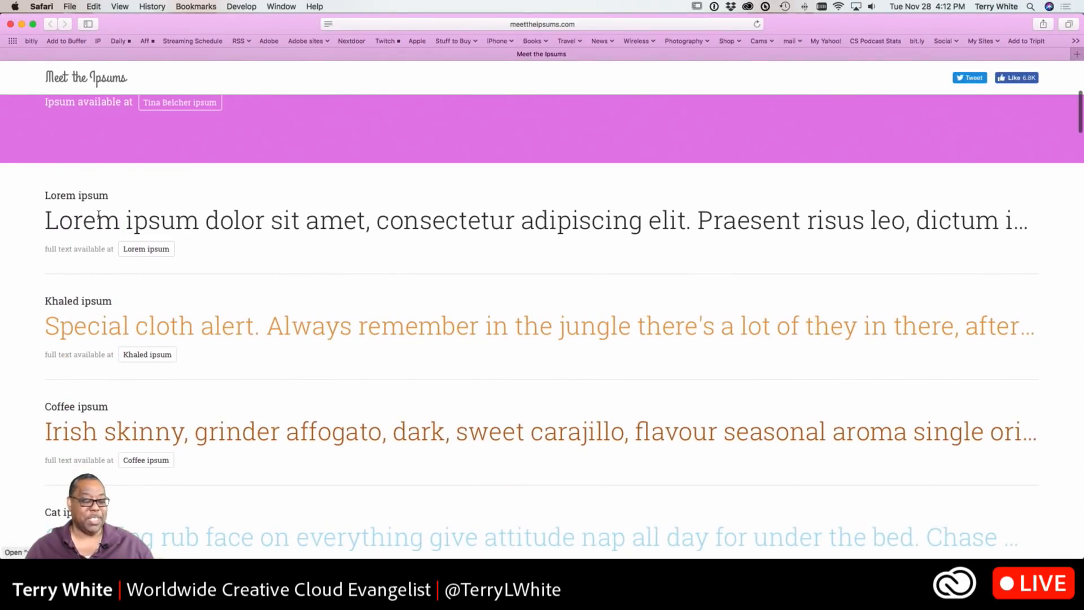
scroll(204, 293, down, 2)
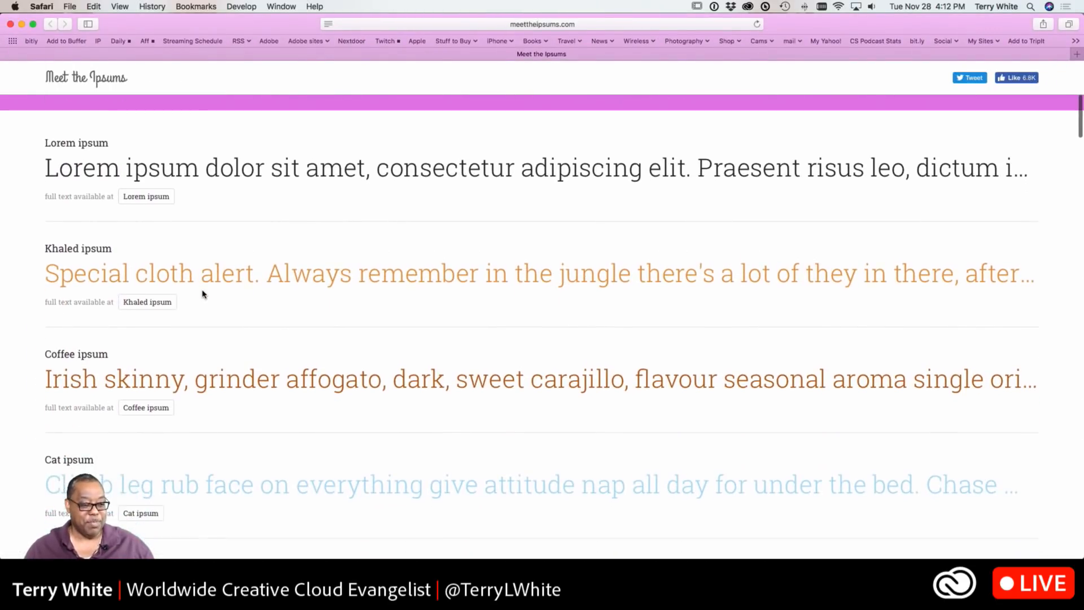
scroll(203, 293, down, 3)
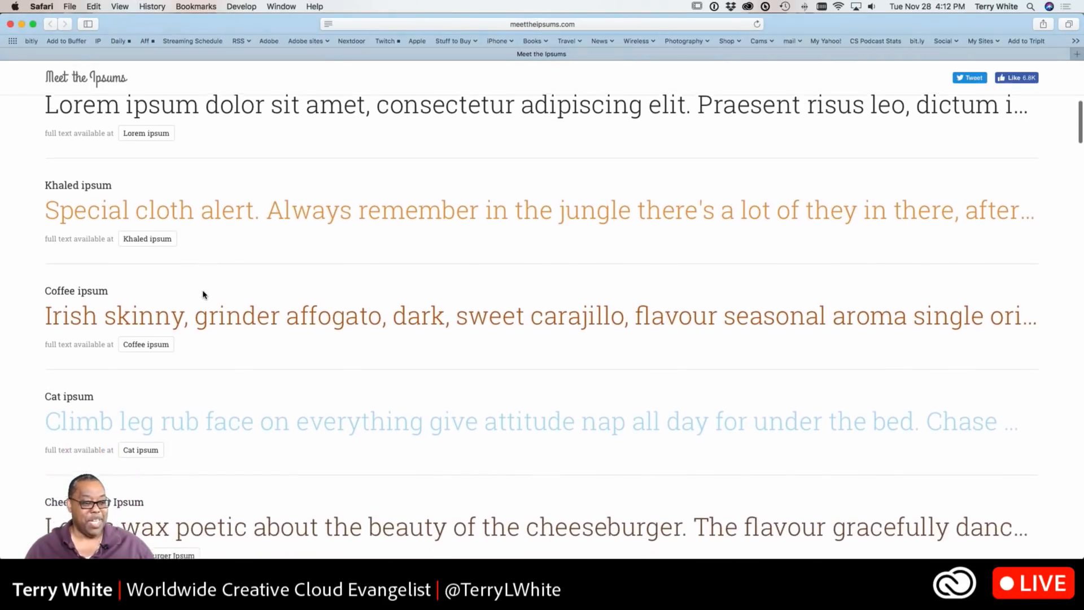
Scroll through the list of placeholder text styles and open the Zombie ipsum site
scroll(203, 294, down, 6)
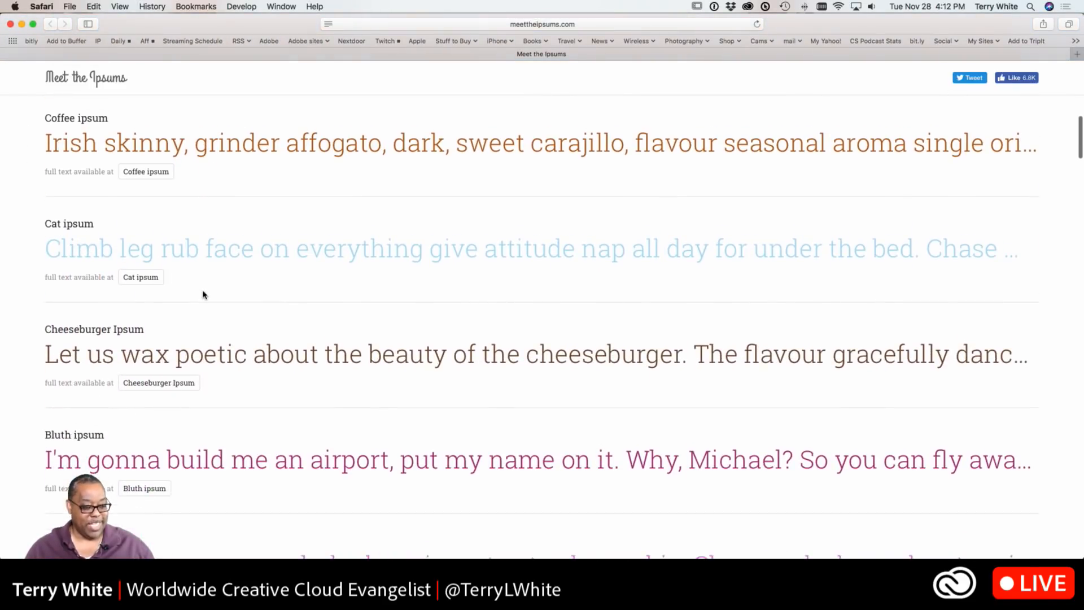
scroll(203, 293, down, 8)
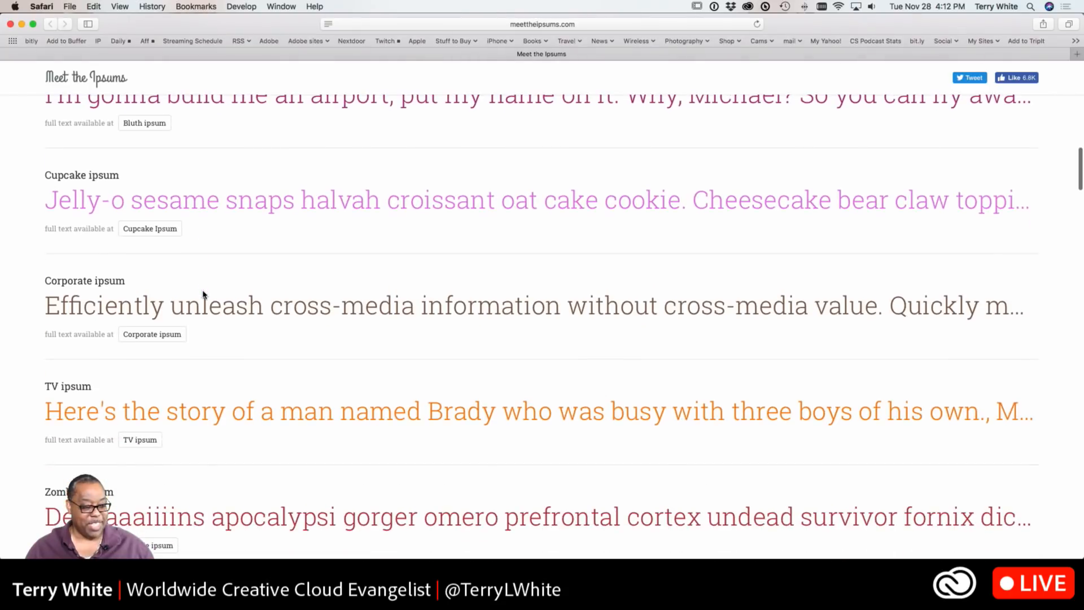
scroll(203, 291, down, 1)
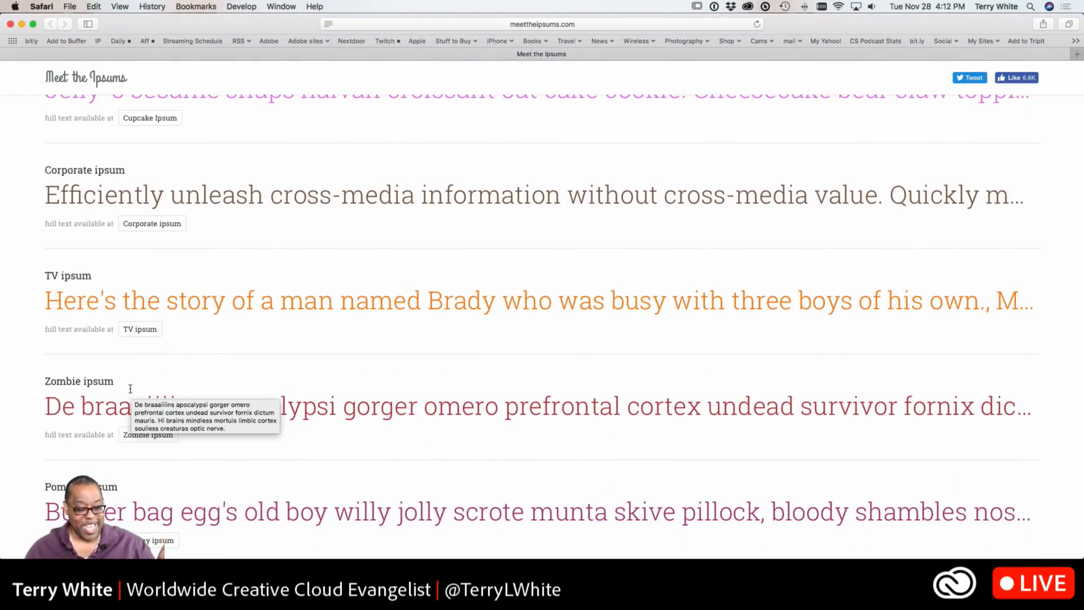
scroll(139, 379, down, 1)
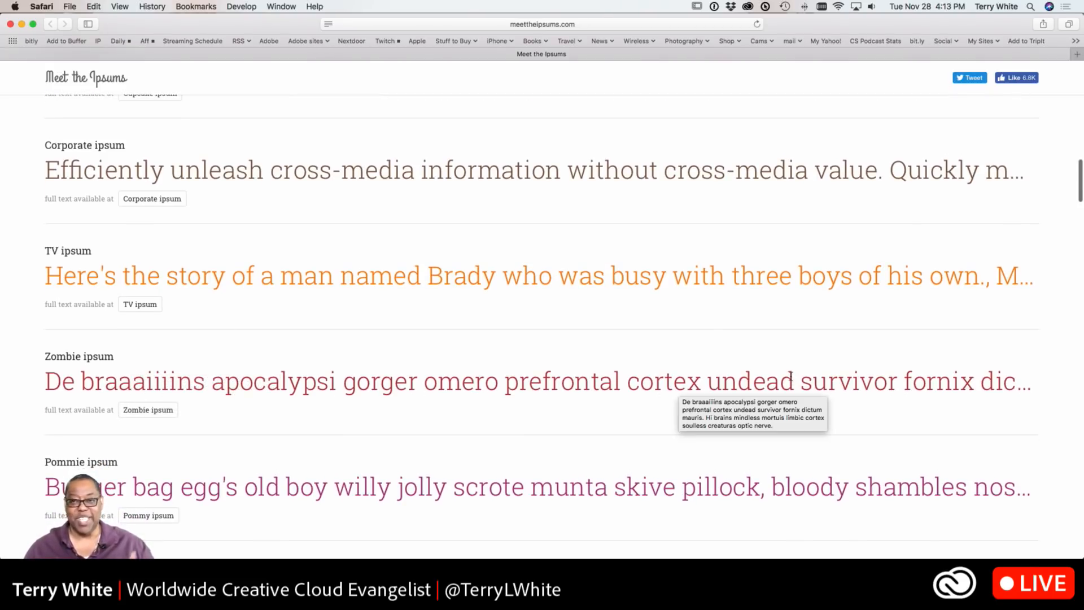
scroll(599, 377, down, 10)
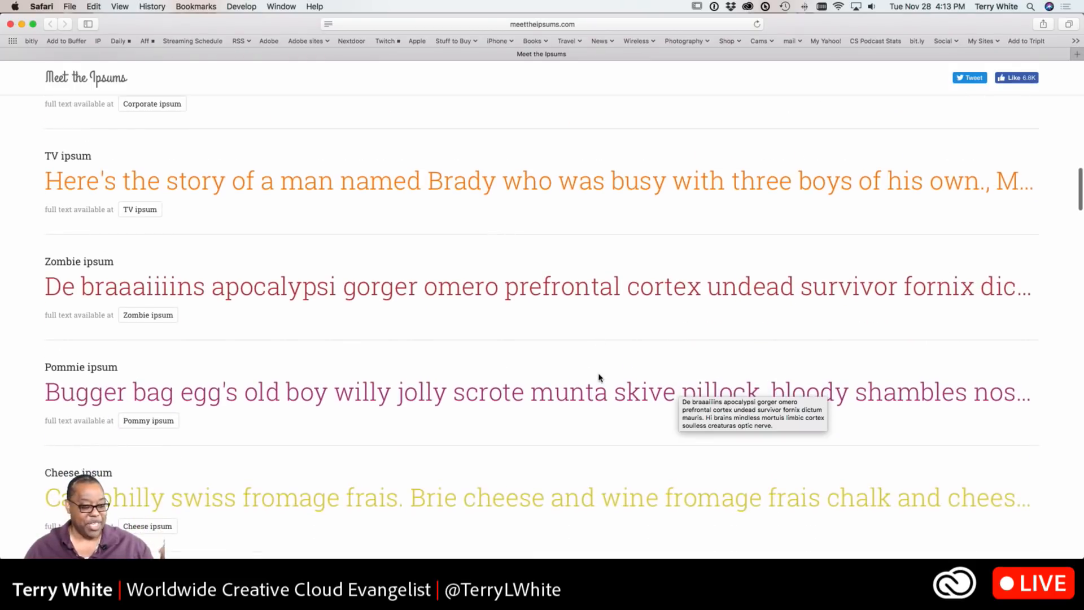
scroll(600, 377, down, 4)
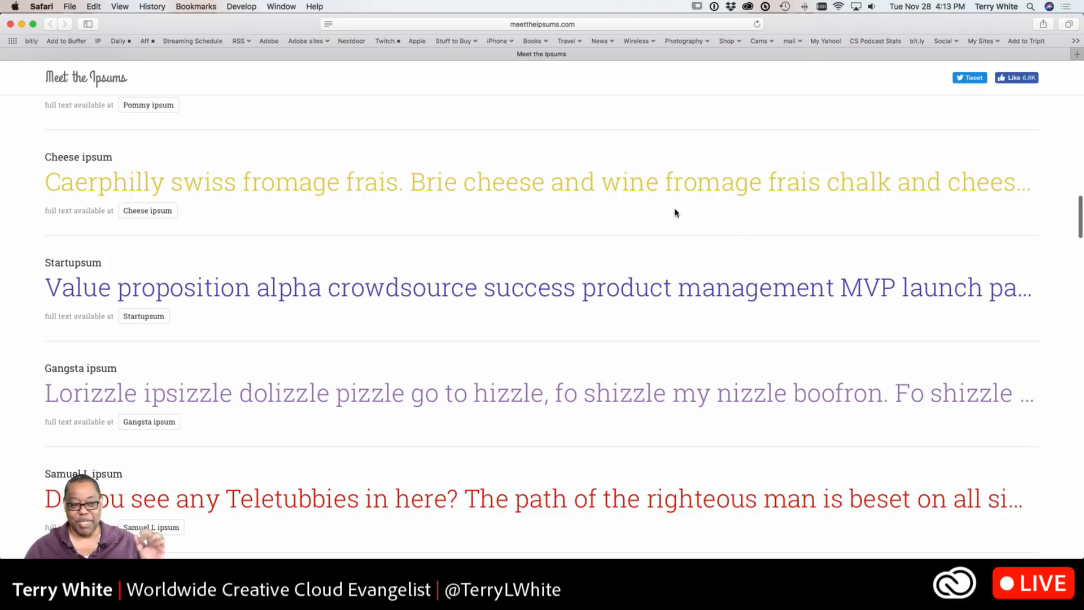
scroll(349, 271, down, 4)
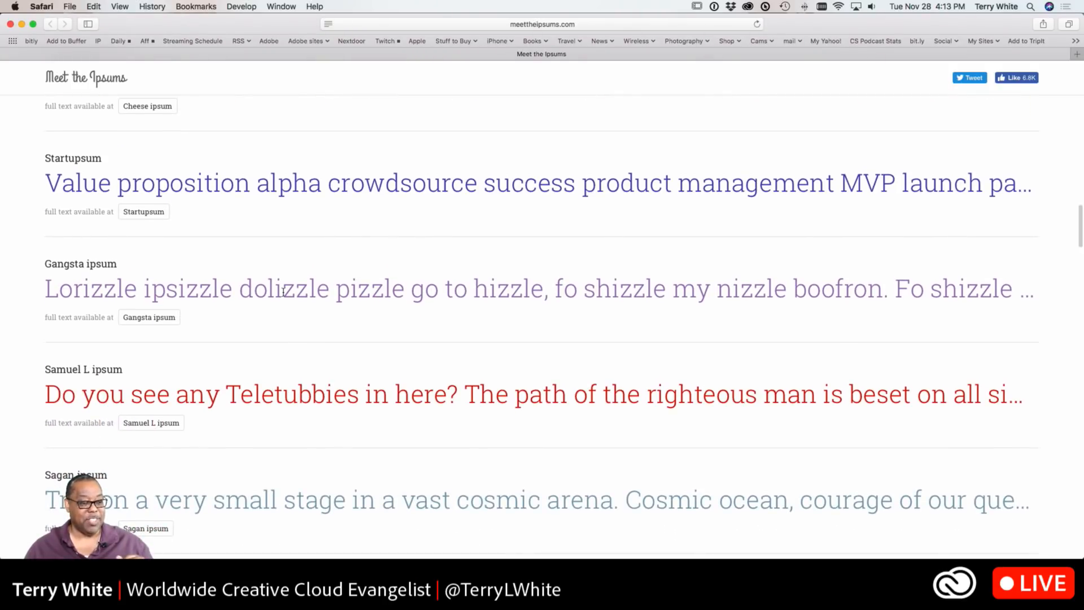
scroll(587, 287, down, 7)
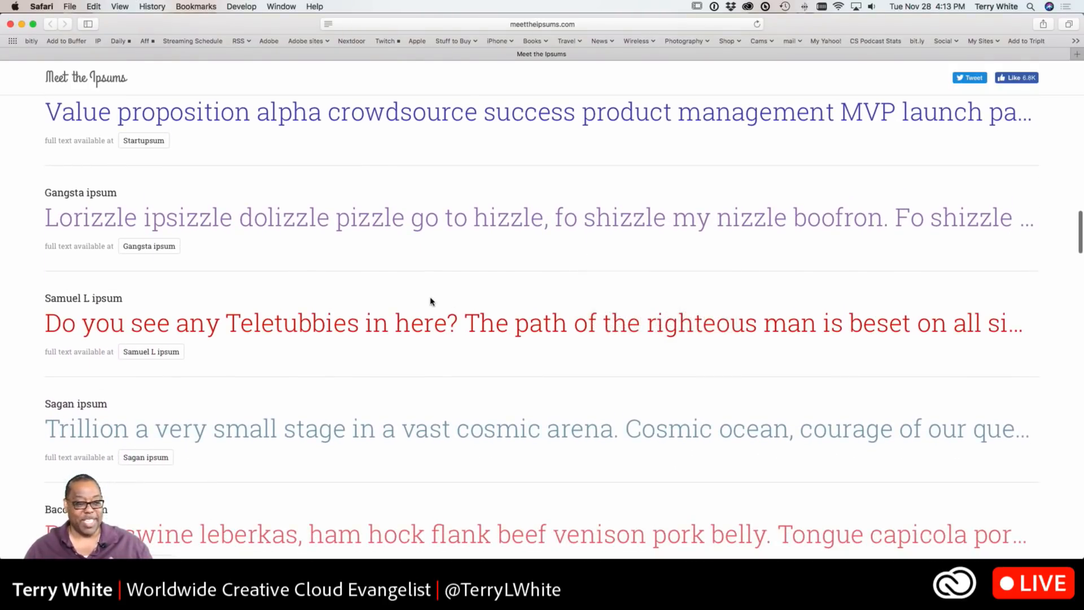
scroll(404, 299, down, 14)
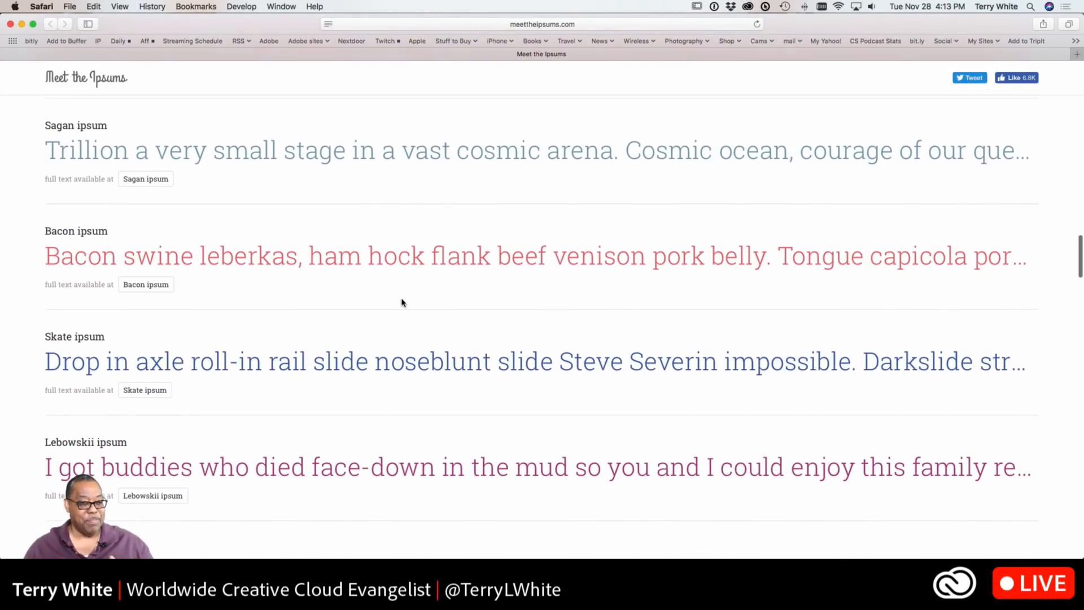
scroll(404, 288, up, 20)
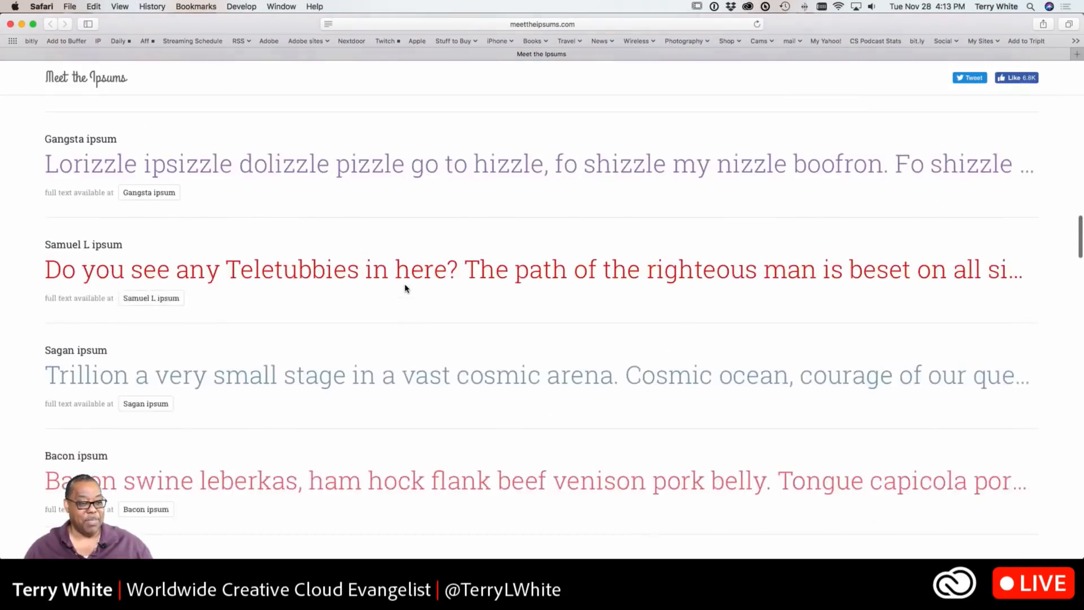
scroll(404, 289, up, 5)
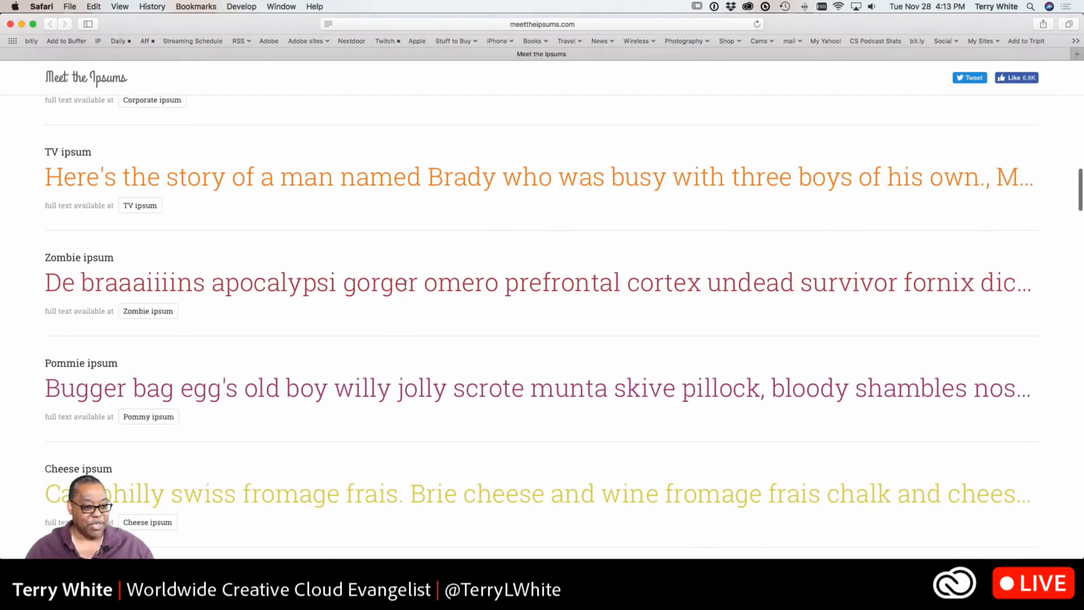
click(165, 321)
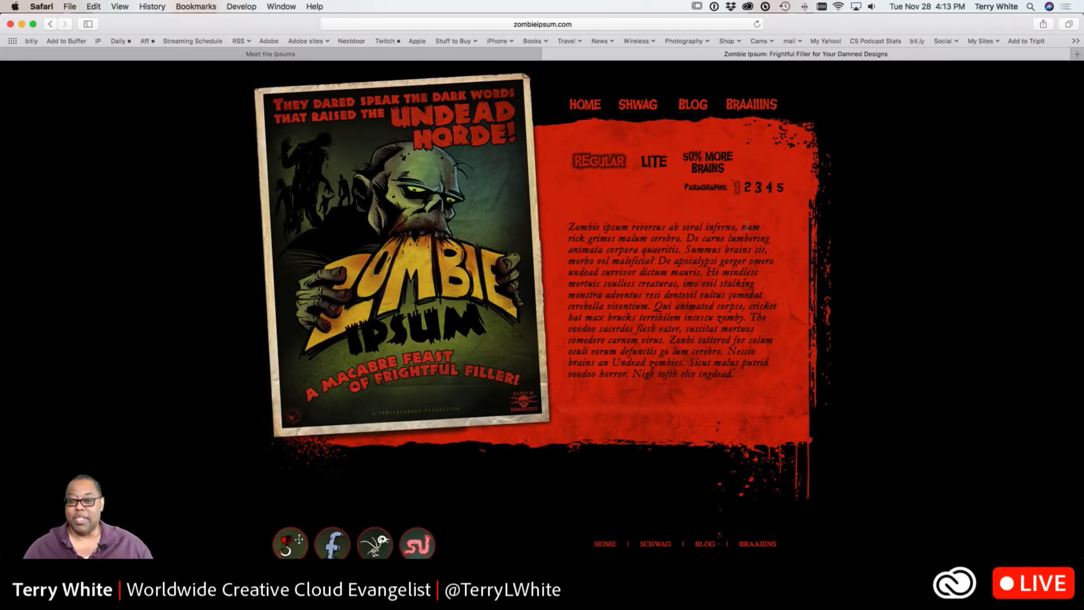
Generate three paragraphs of Zombie ipsum and select all of the generated text
click(758, 189)
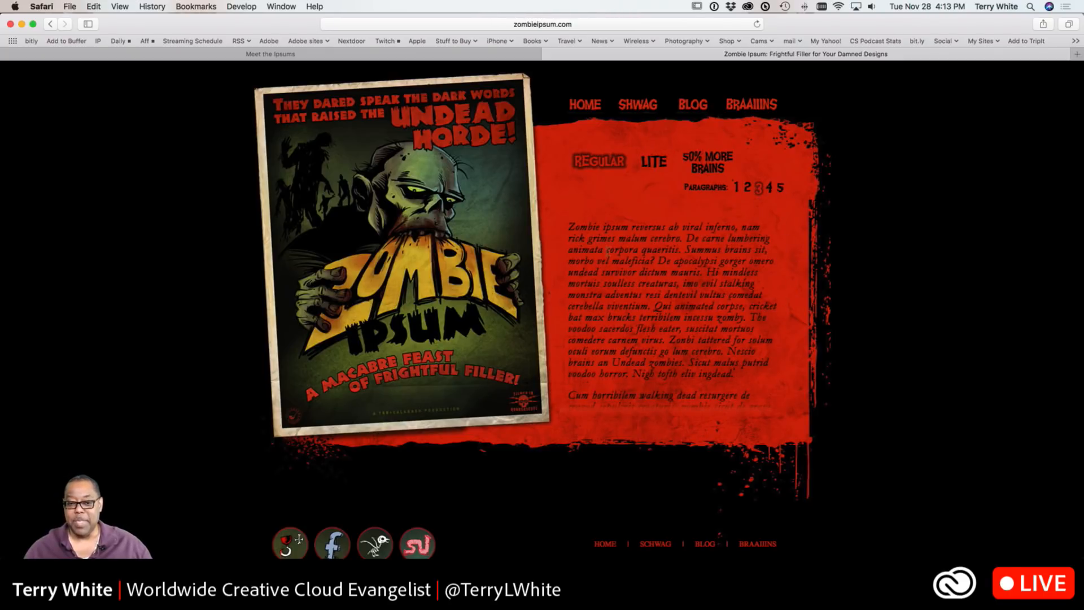
drag(569, 227, 692, 417)
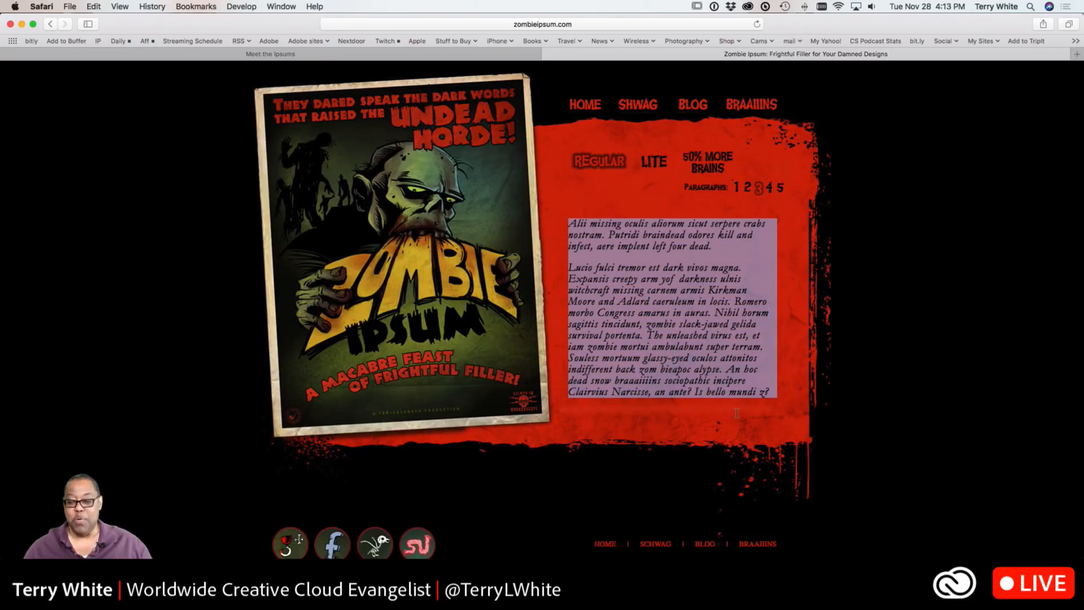
drag(760, 409, 773, 395)
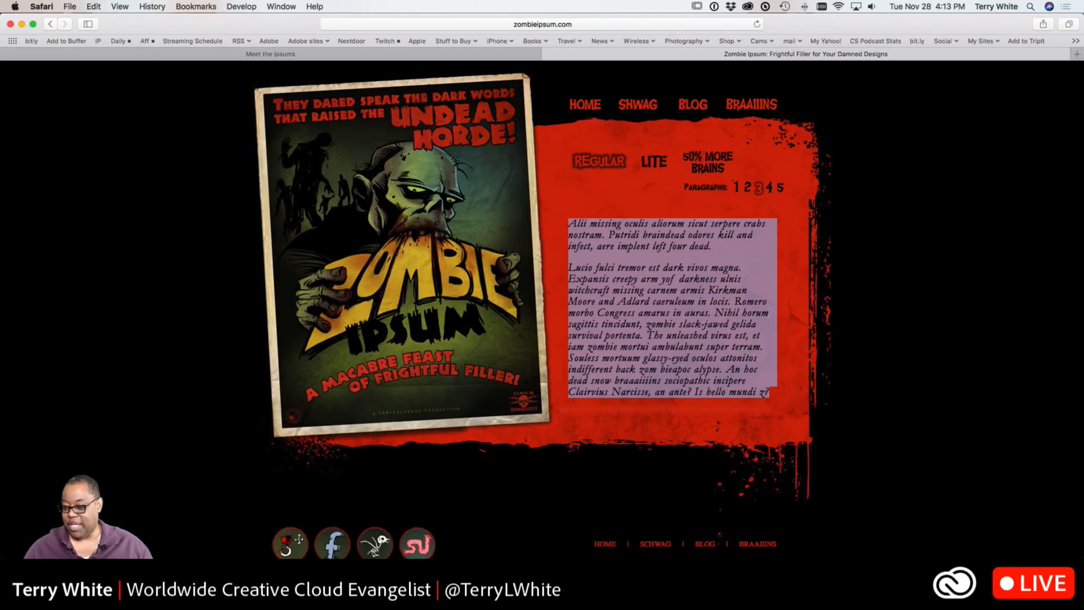
Switch to TextEdit, create a new document, and paste the selected Zombie ipsum text into it
click(735, 590)
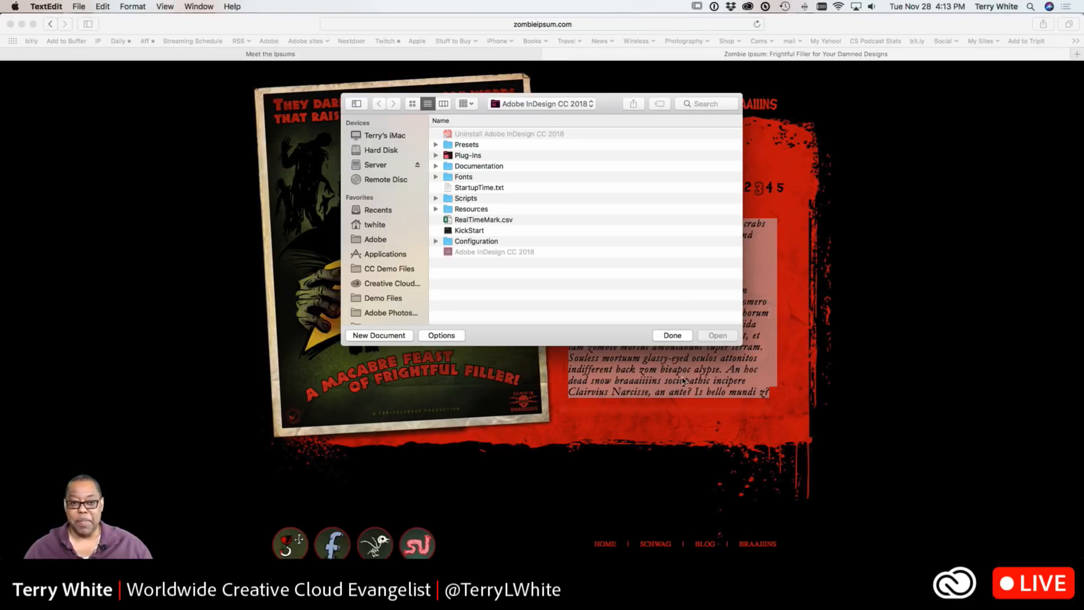
click(79, 6)
click(86, 21)
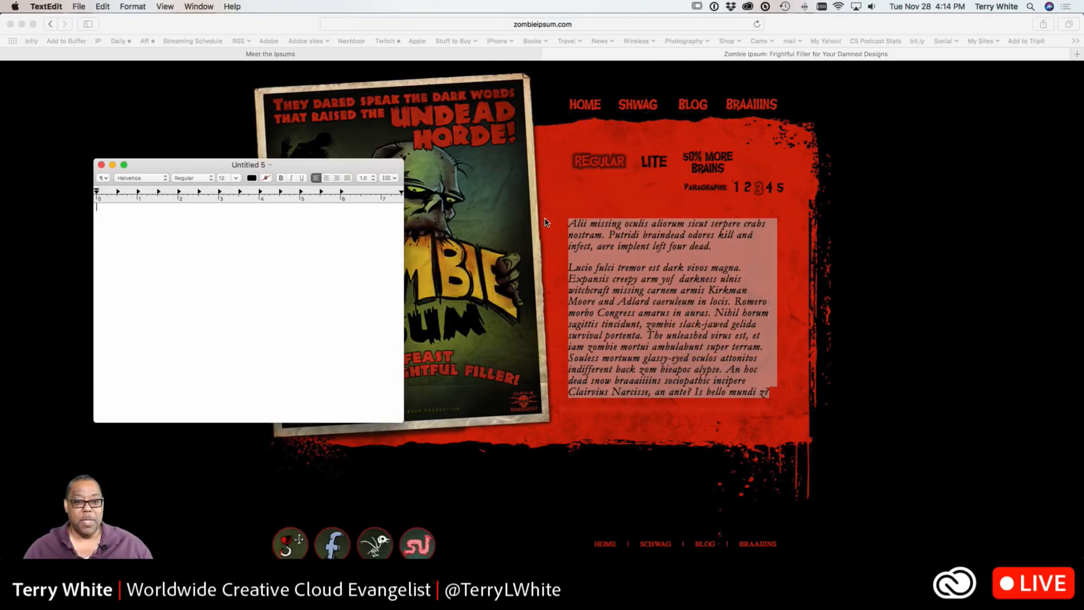
drag(296, 165, 402, 21)
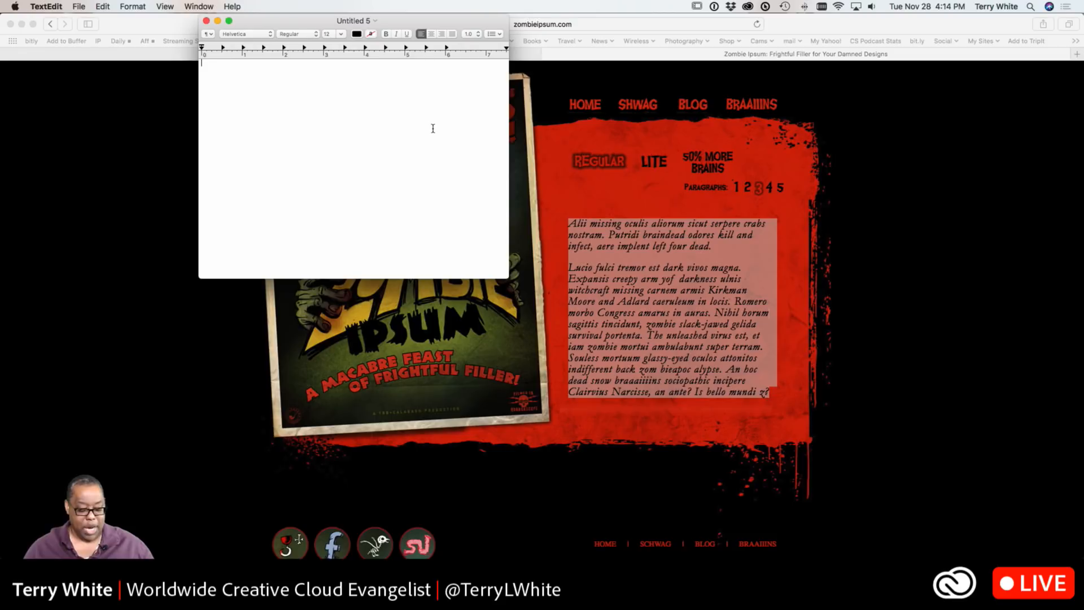
key(super+v)
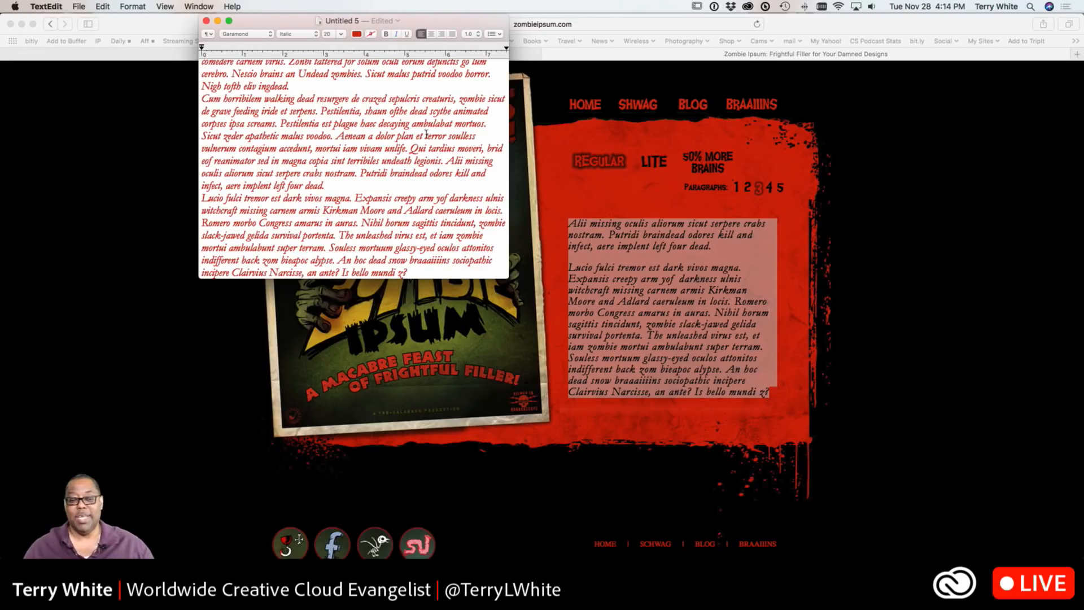
Enlarge the document window and convert the pasted text to plain text
drag(502, 278, 608, 462)
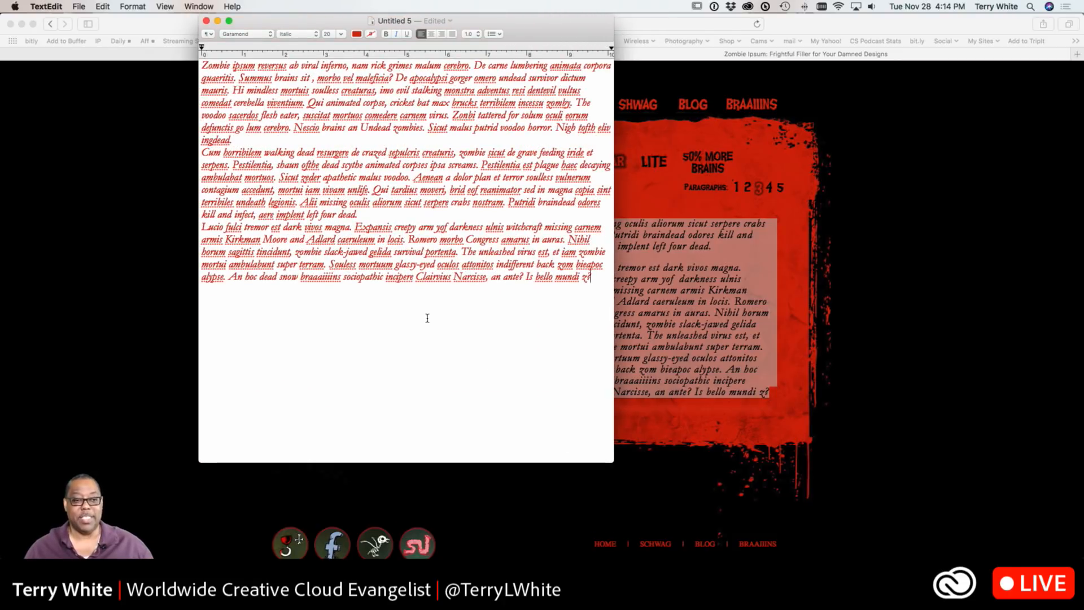
click(388, 277)
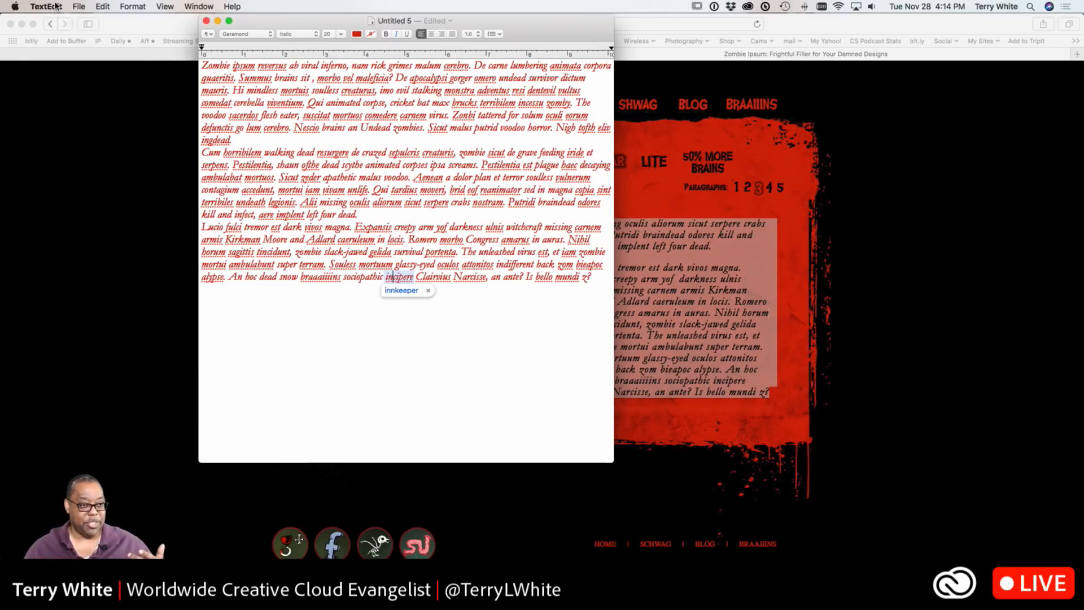
click(77, 6)
mouse_move(60, 7)
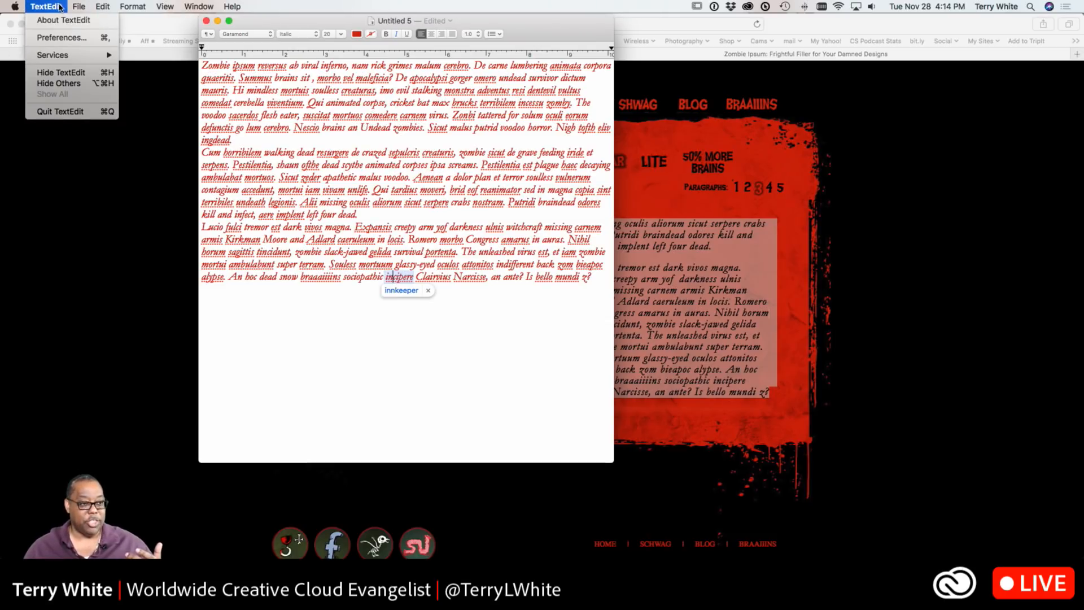
mouse_move(139, 5)
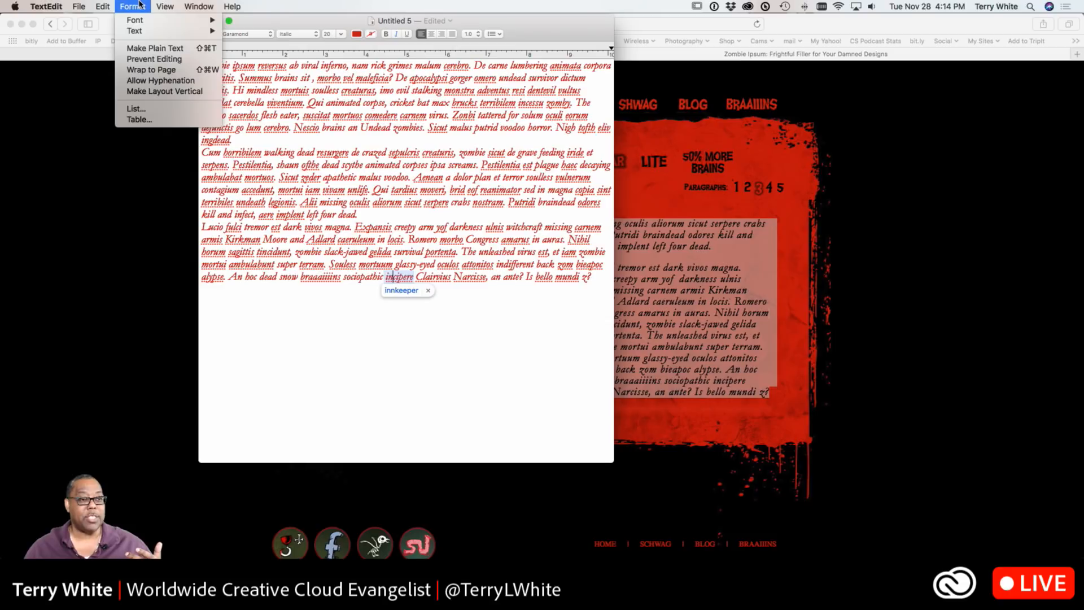
click(150, 52)
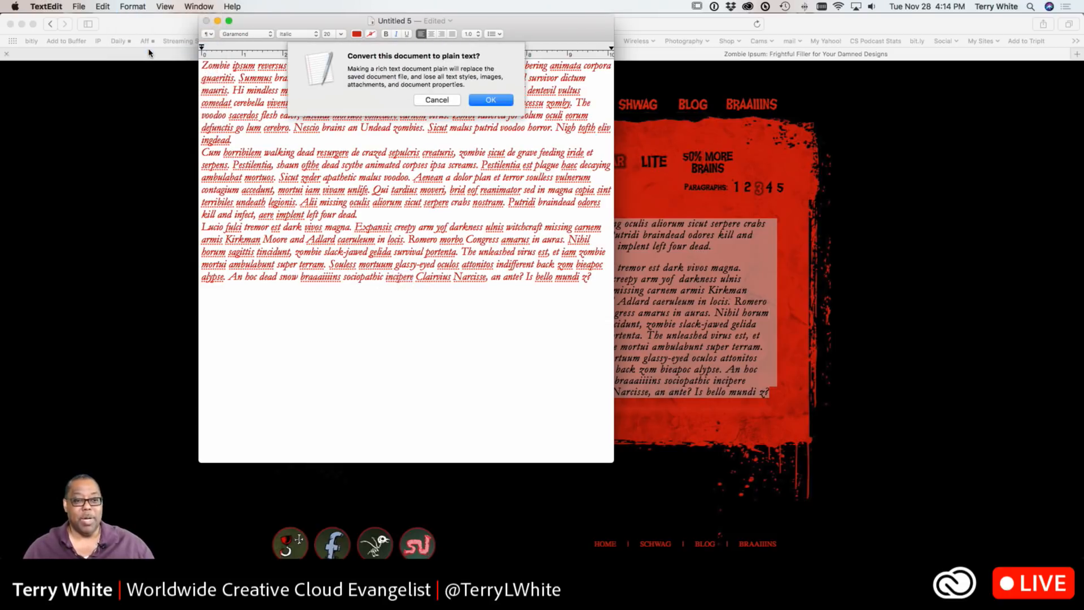
click(489, 101)
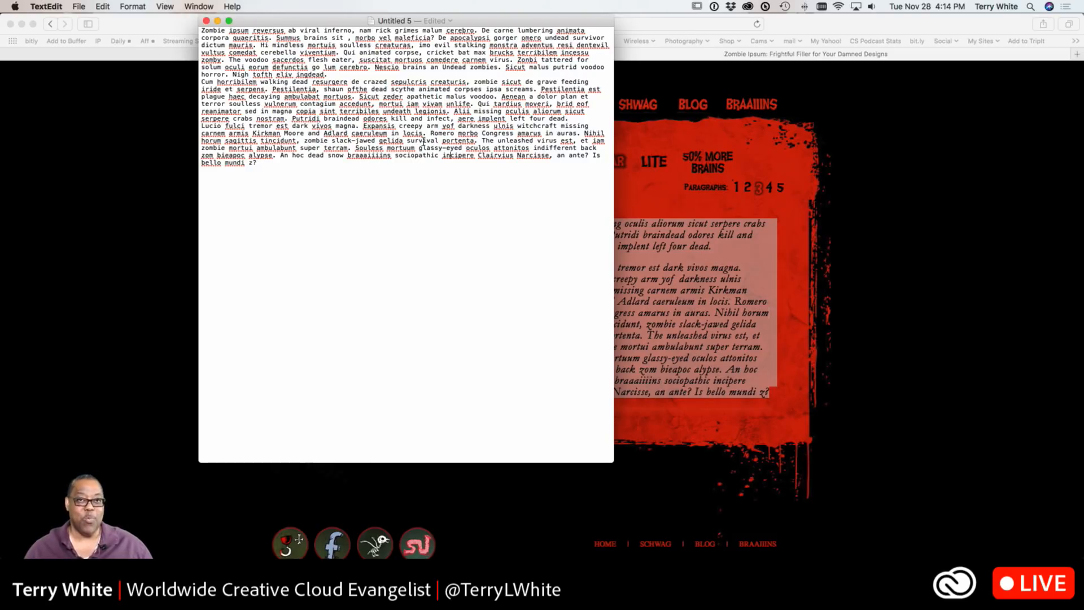
Start saving the document and name the file placeholder.txt
click(79, 7)
click(96, 69)
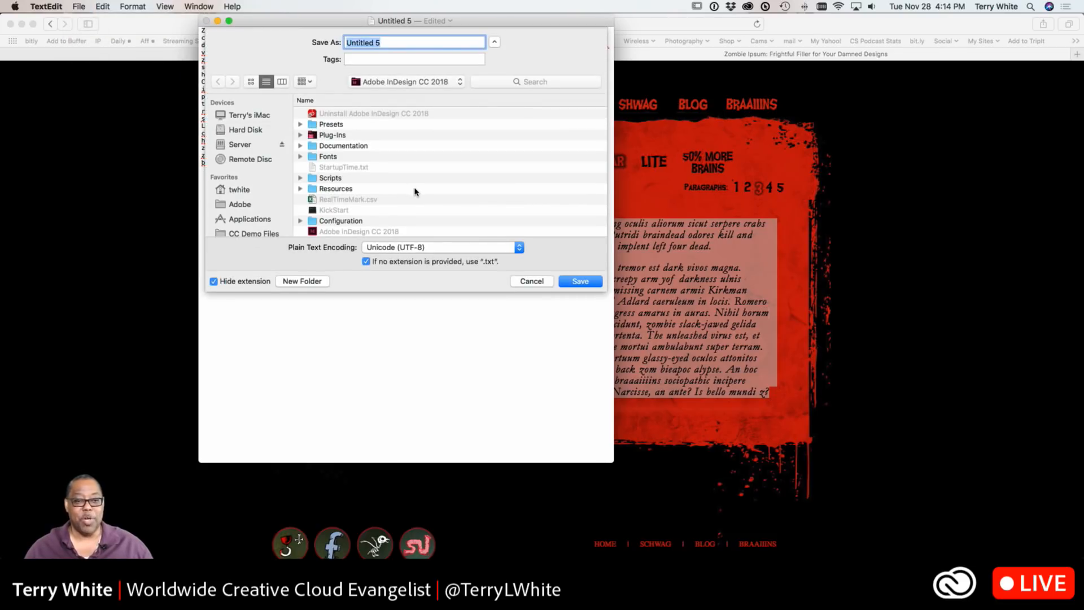
text(pl)
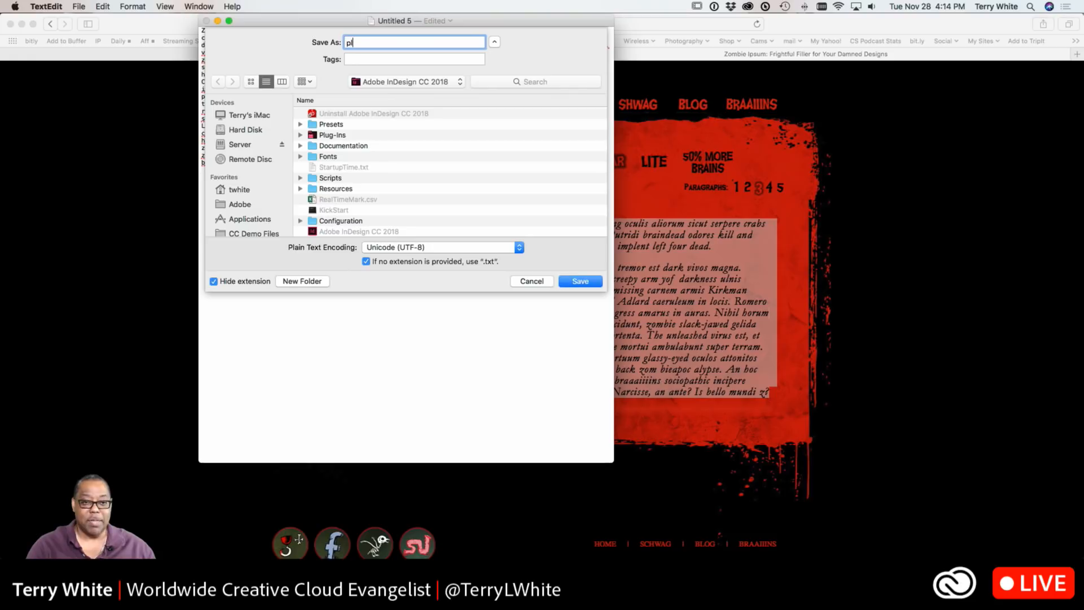
text(acehold)
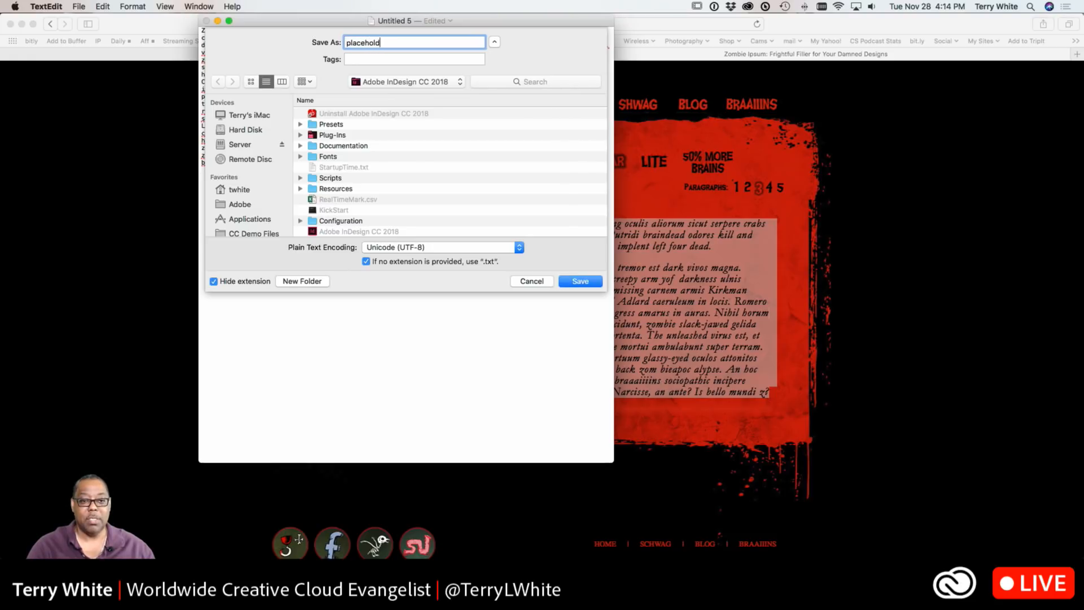
text(er.txt)
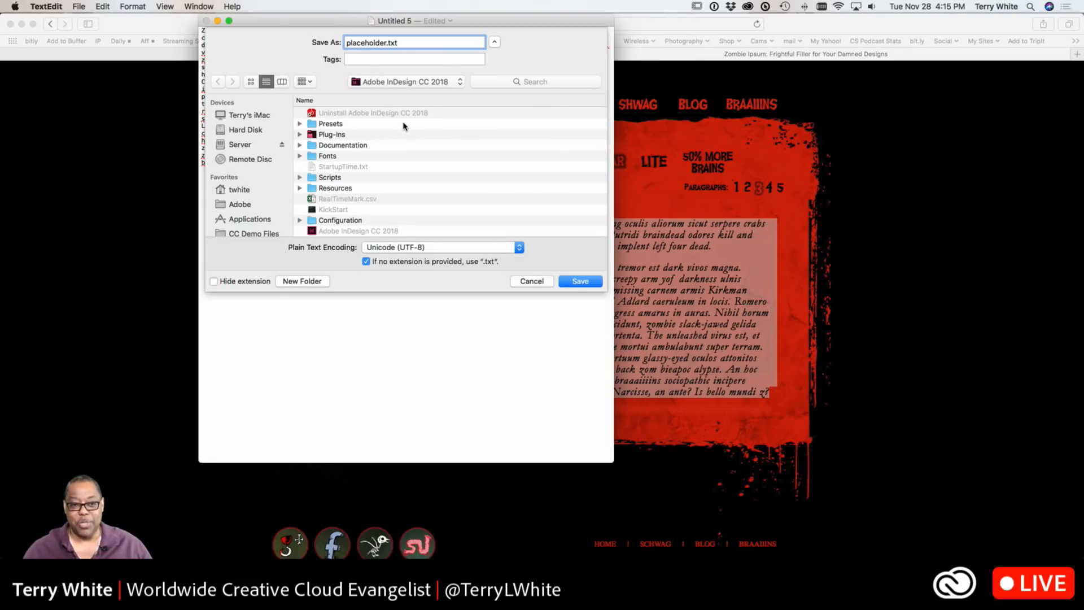
Save placeholder.txt into the Adobe InDesign CC 2018 application folder, revealing that folder in Finder
click(405, 85)
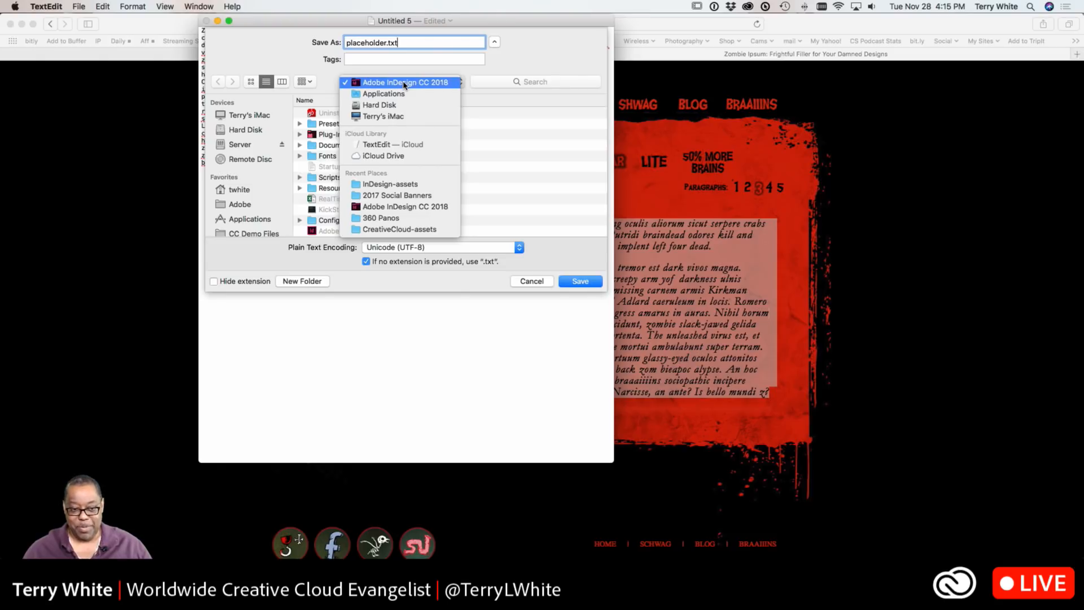
click(404, 84)
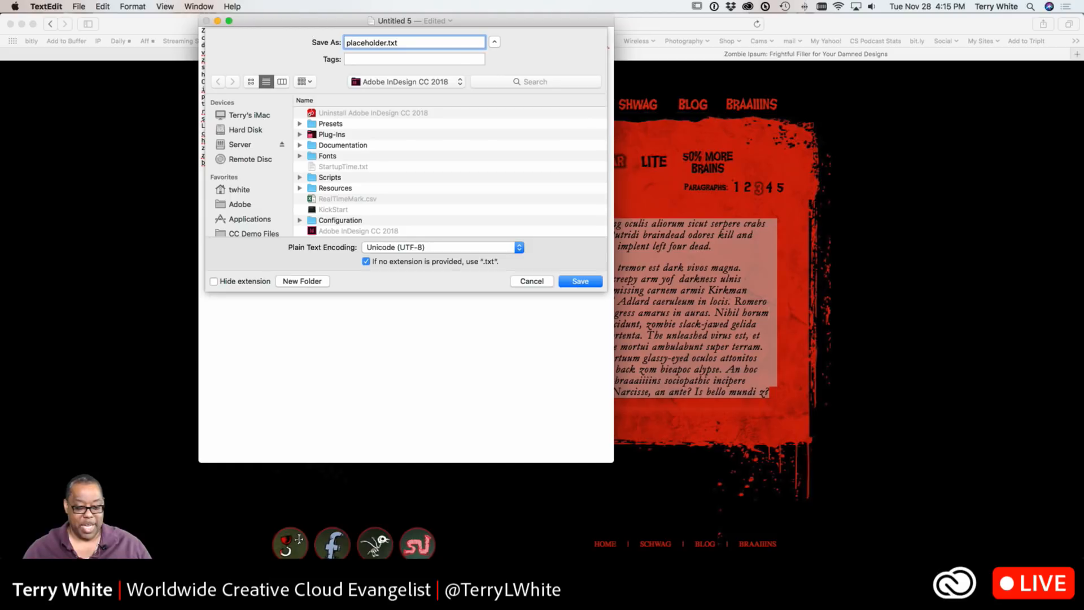
right_click(360, 592)
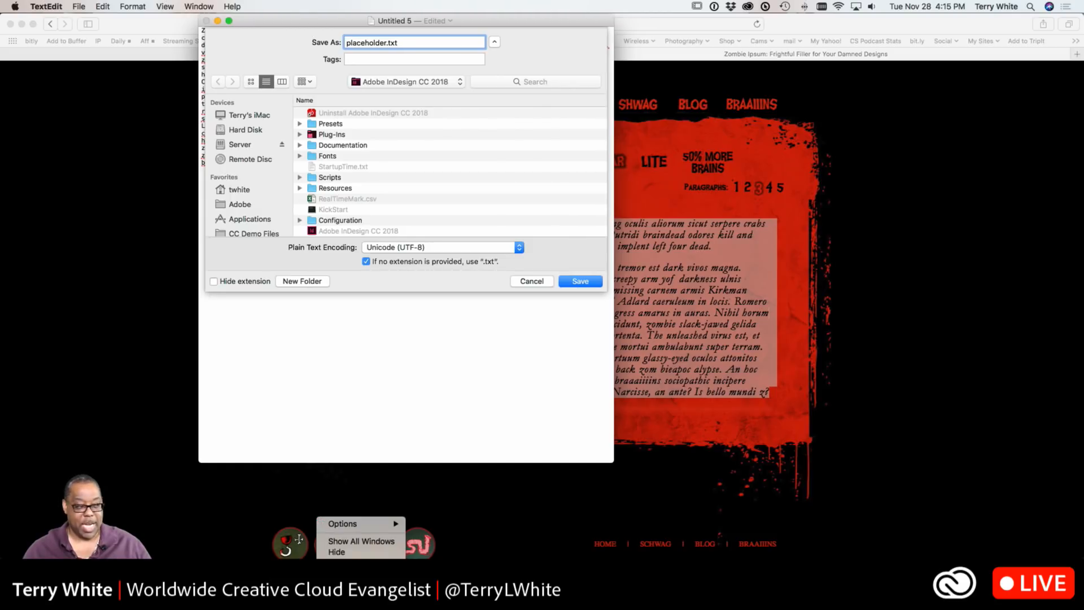
mouse_move(395, 523)
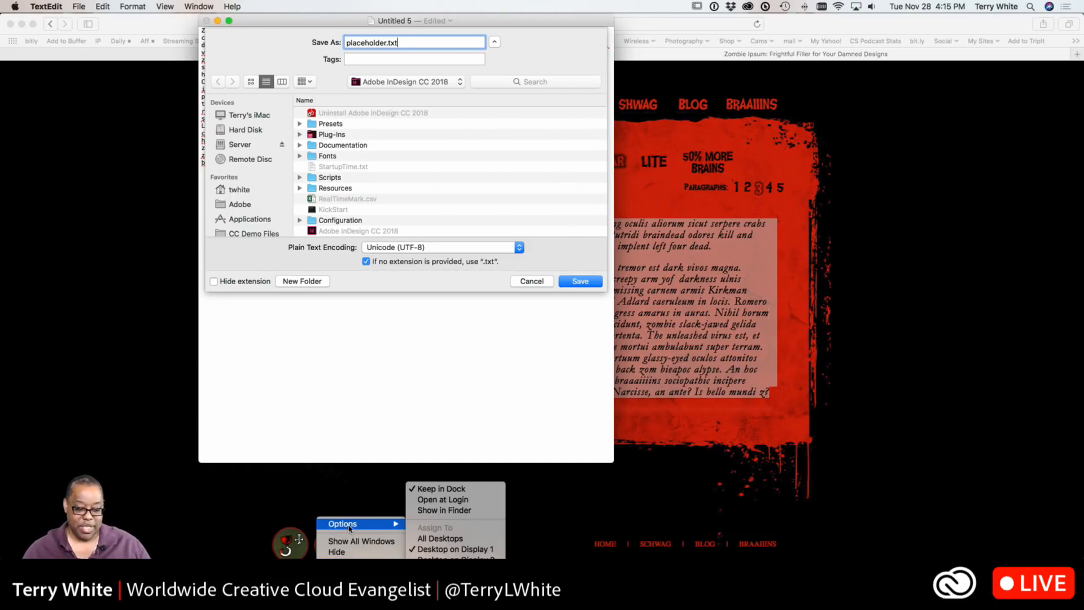
click(445, 510)
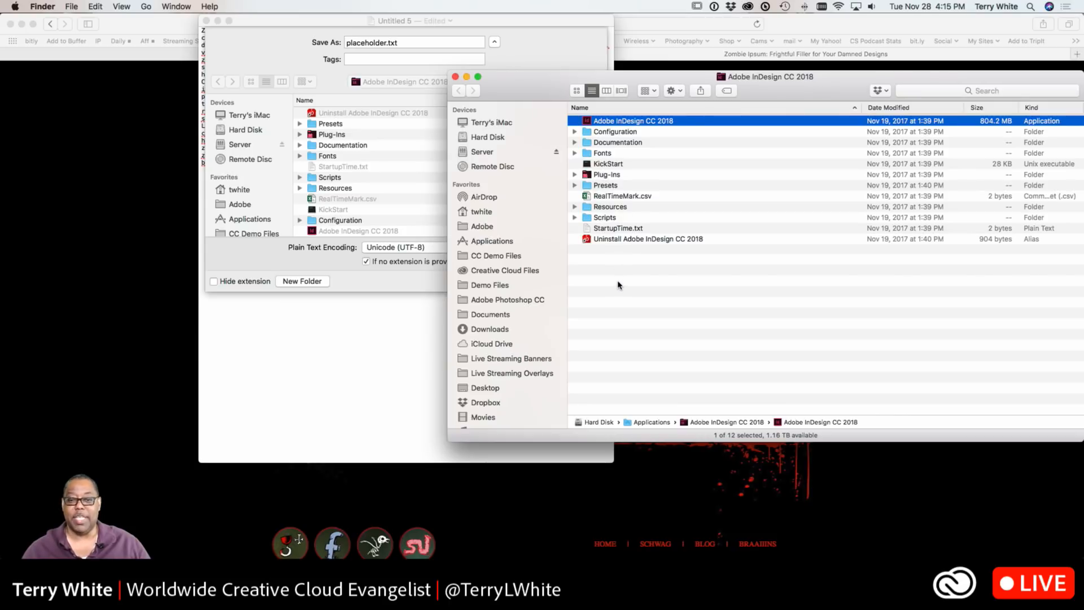
click(527, 56)
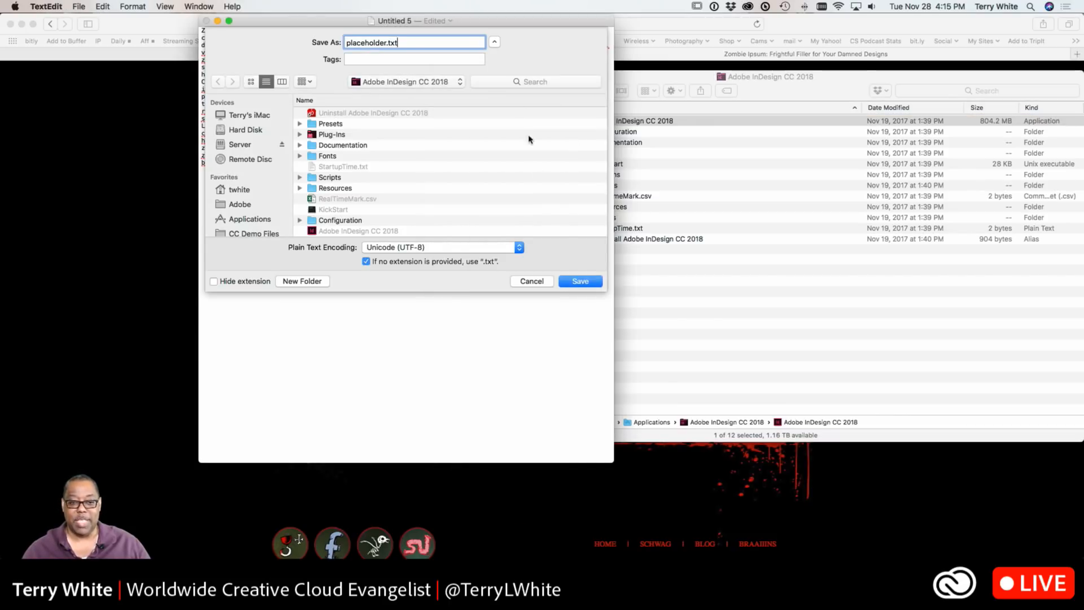
click(578, 280)
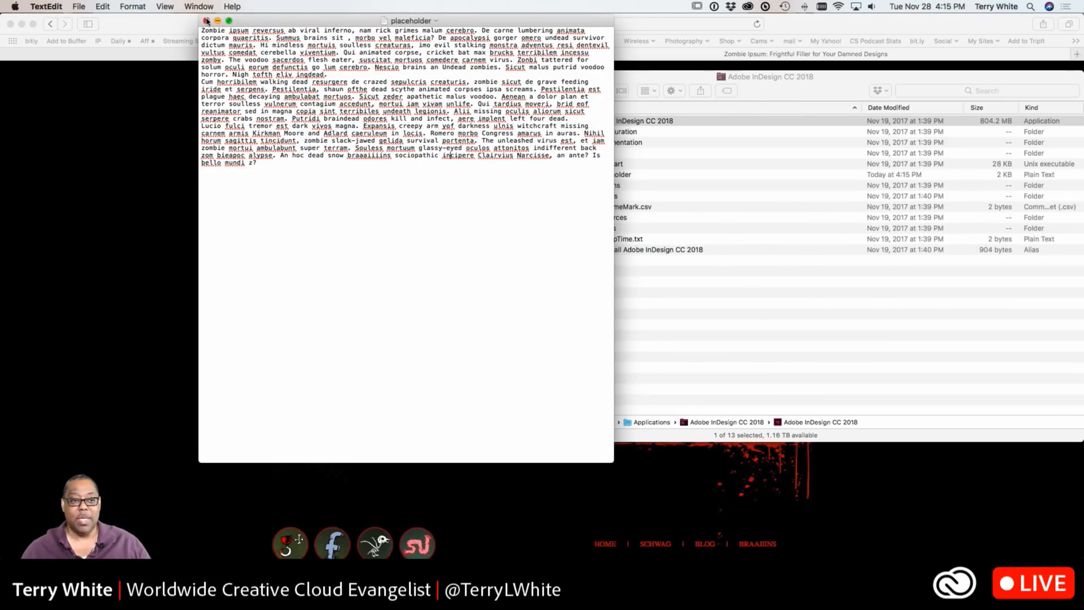
Close the placeholder document and select the placeholder file in the InDesign application folder
click(206, 21)
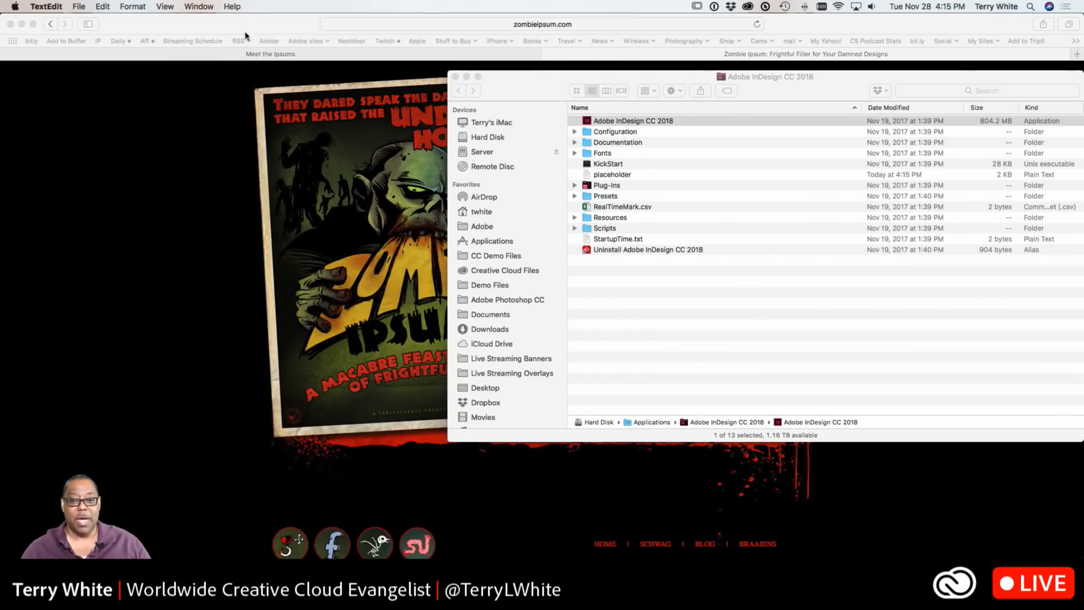
click(610, 176)
click(623, 176)
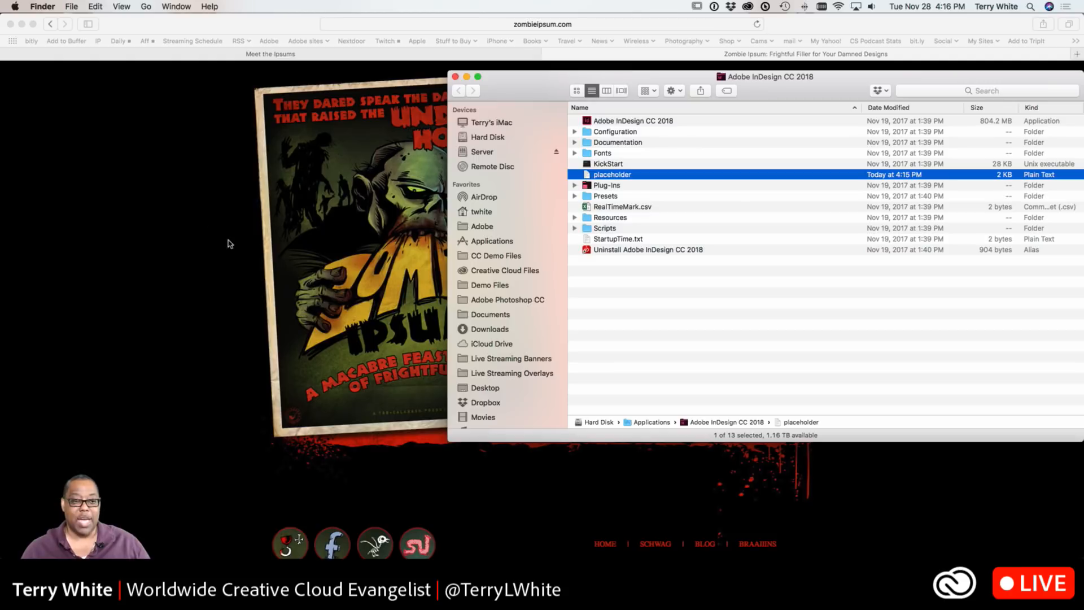
Close the open InDesign document without saving and quit InDesign
click(197, 216)
drag(190, 26, 1083, 226)
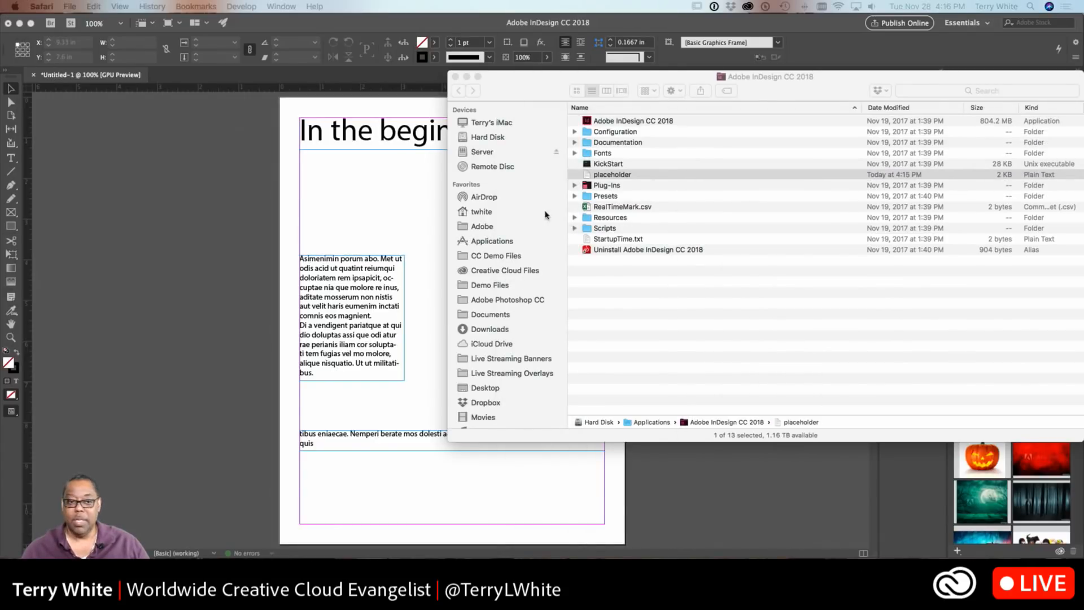
click(276, 214)
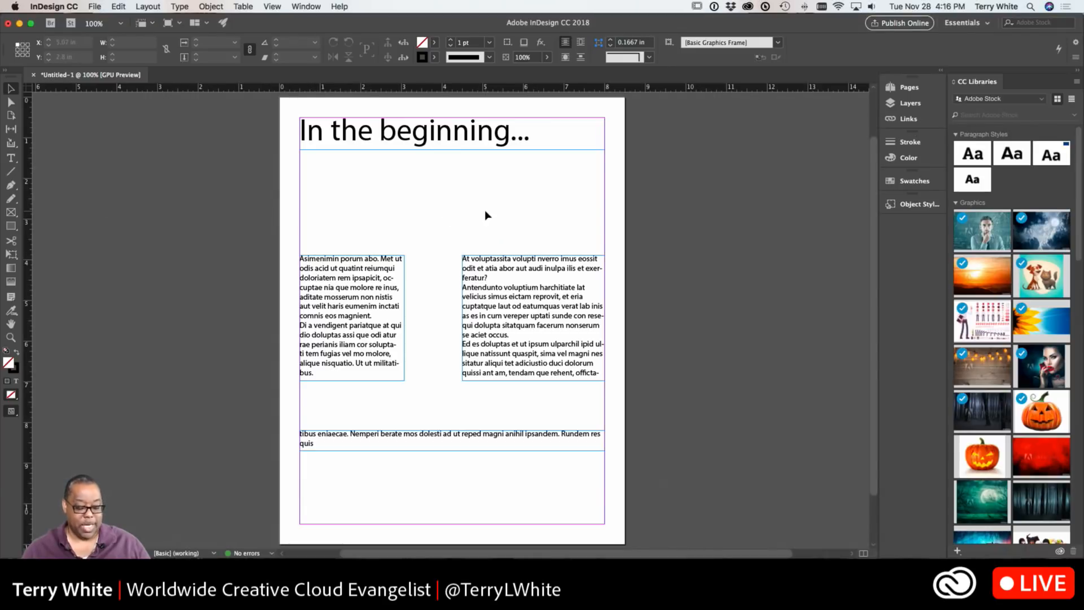
key(super+w)
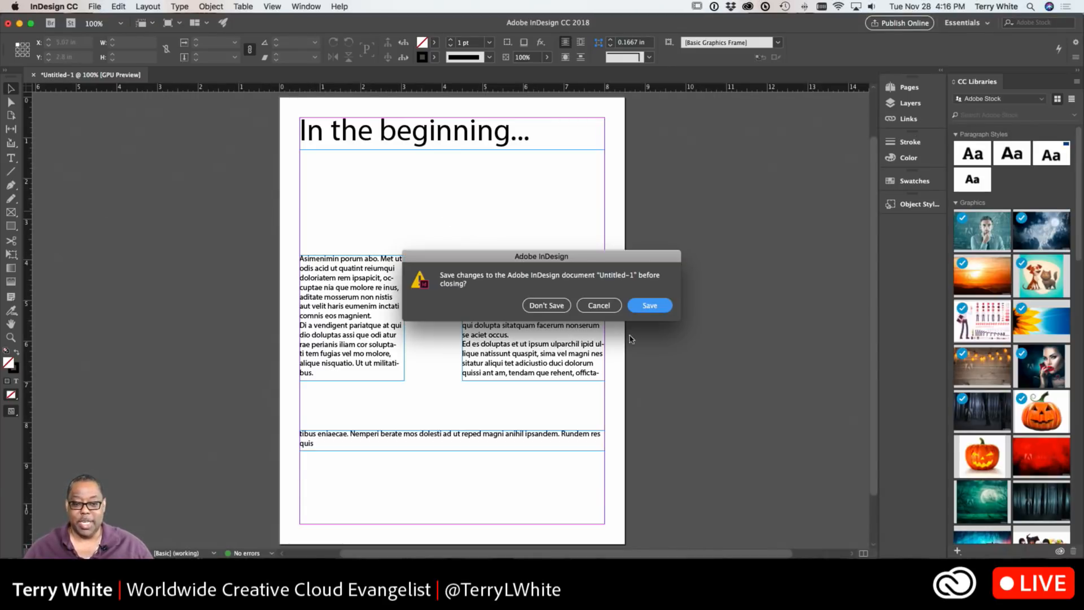
click(556, 310)
key(super+q)
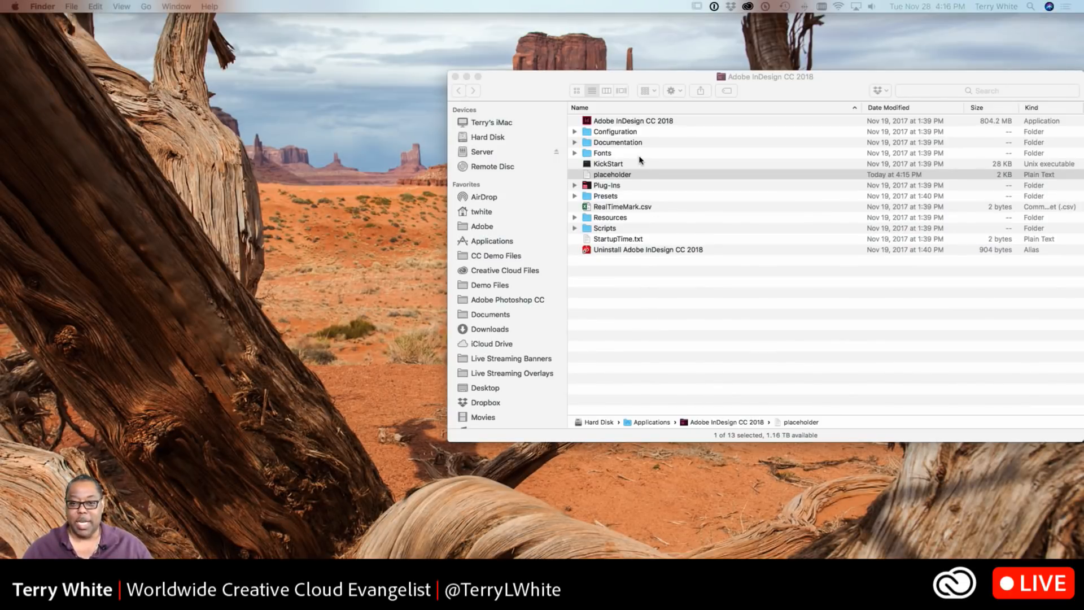
Relaunch InDesign and create a new 8.5 x 11 in document
double_click(632, 121)
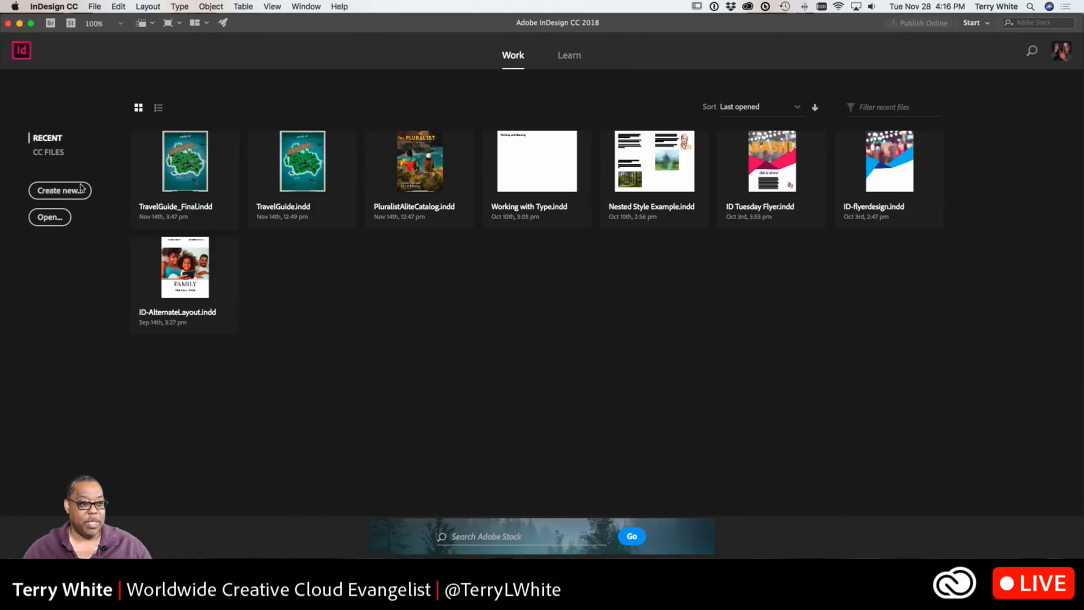
click(76, 192)
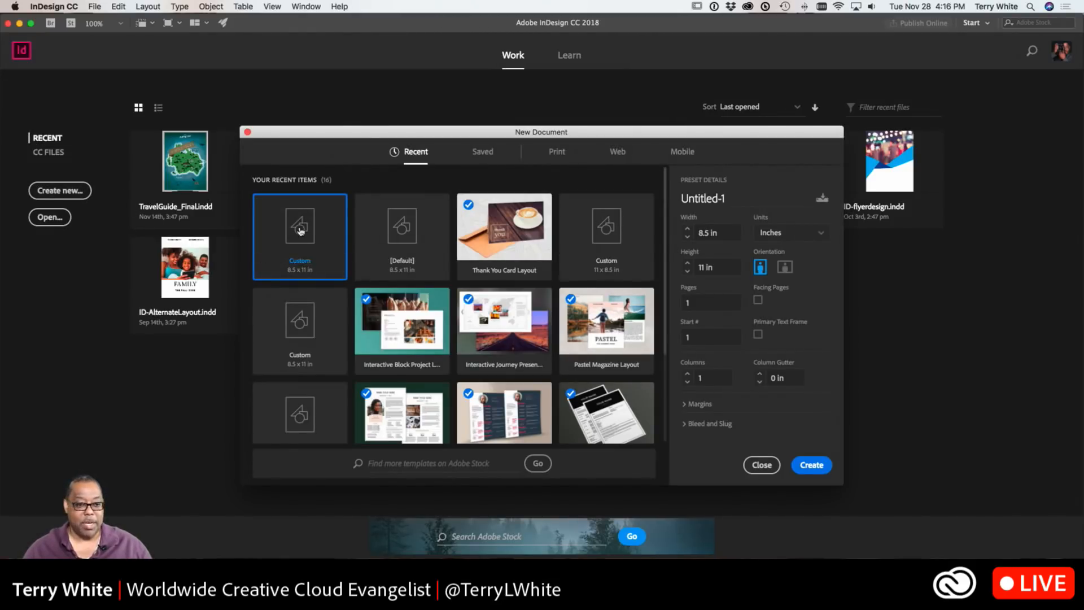
click(811, 465)
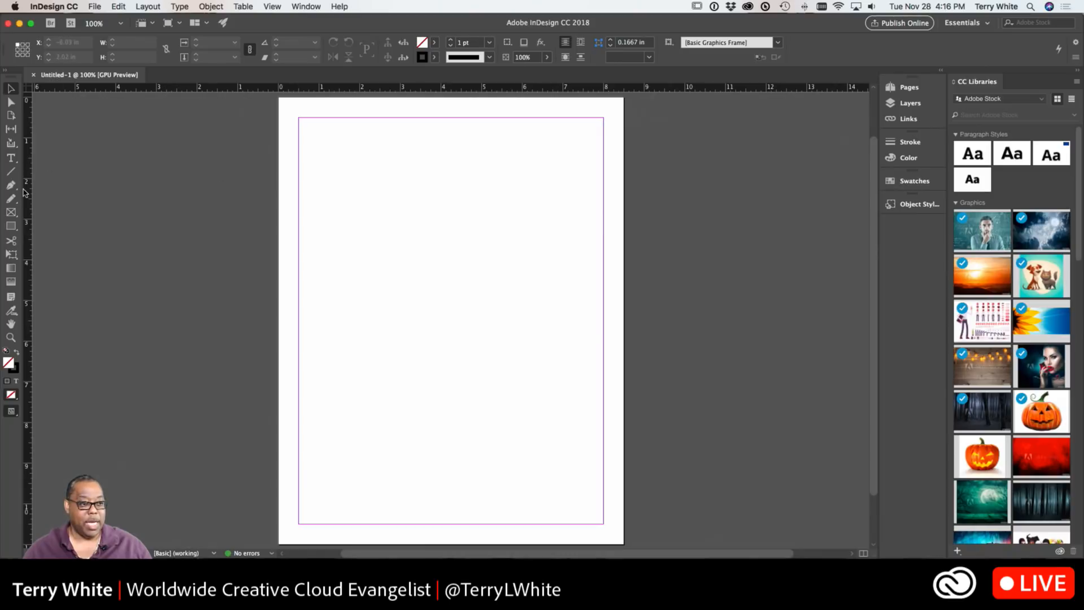
Draw a tall text frame in the page's left margin area and fill it with placeholder text
click(10, 158)
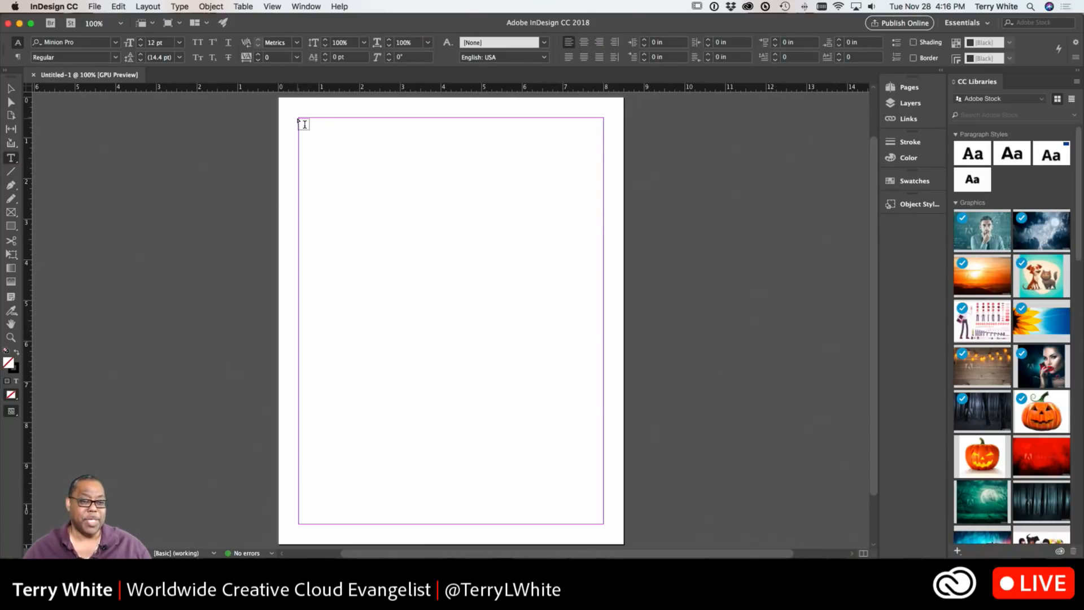
drag(299, 119, 417, 524)
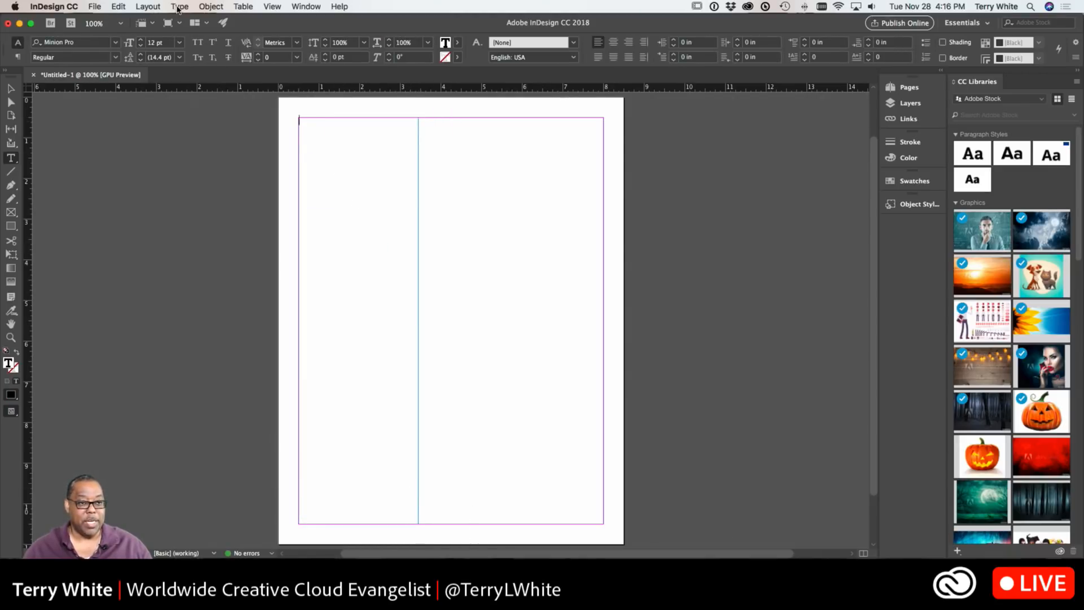
click(179, 7)
click(260, 360)
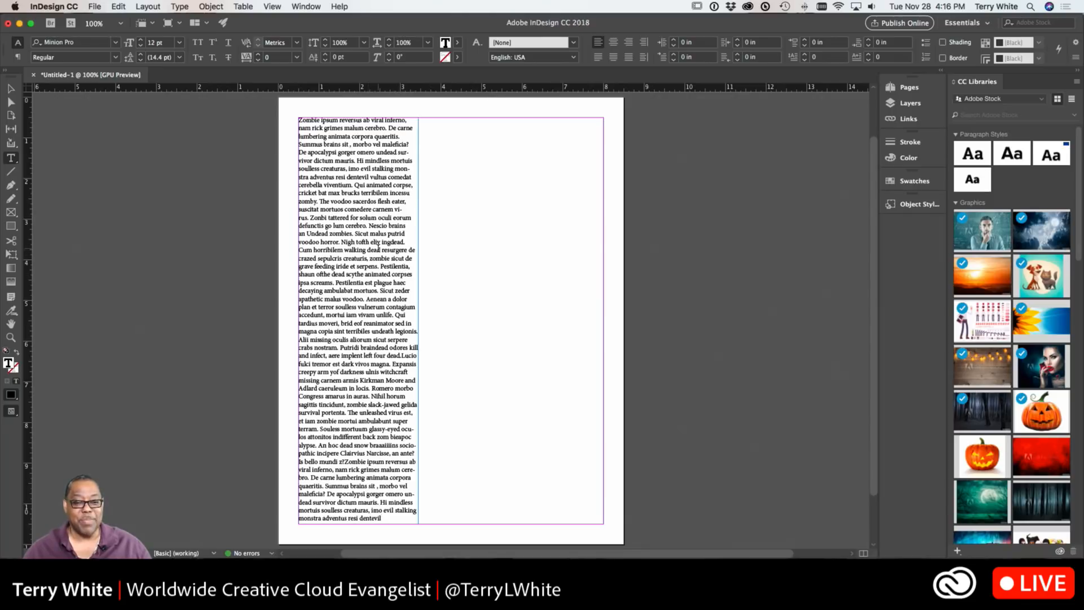
double_click(384, 257)
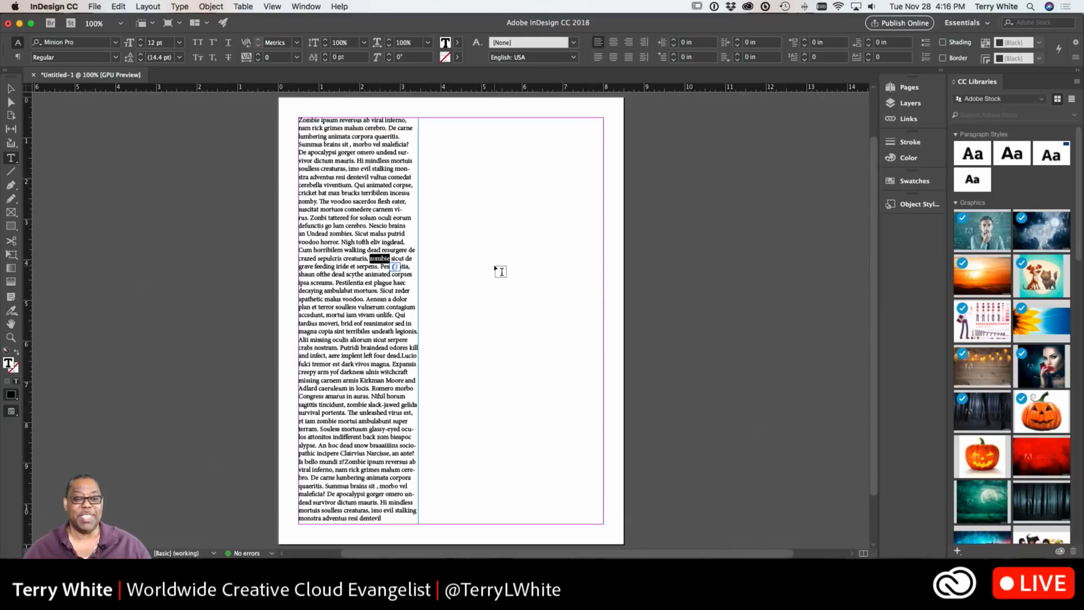
click(378, 319)
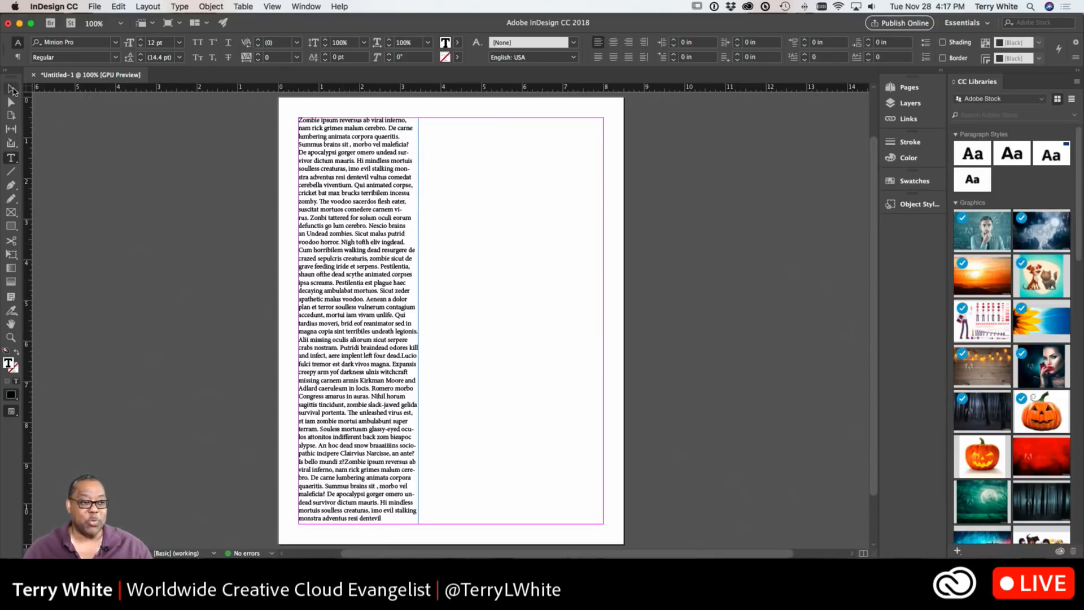
Resize the text frame to span the full margin width, about 3.9 in tall starting about 4.6 in down
click(11, 89)
drag(417, 117, 605, 285)
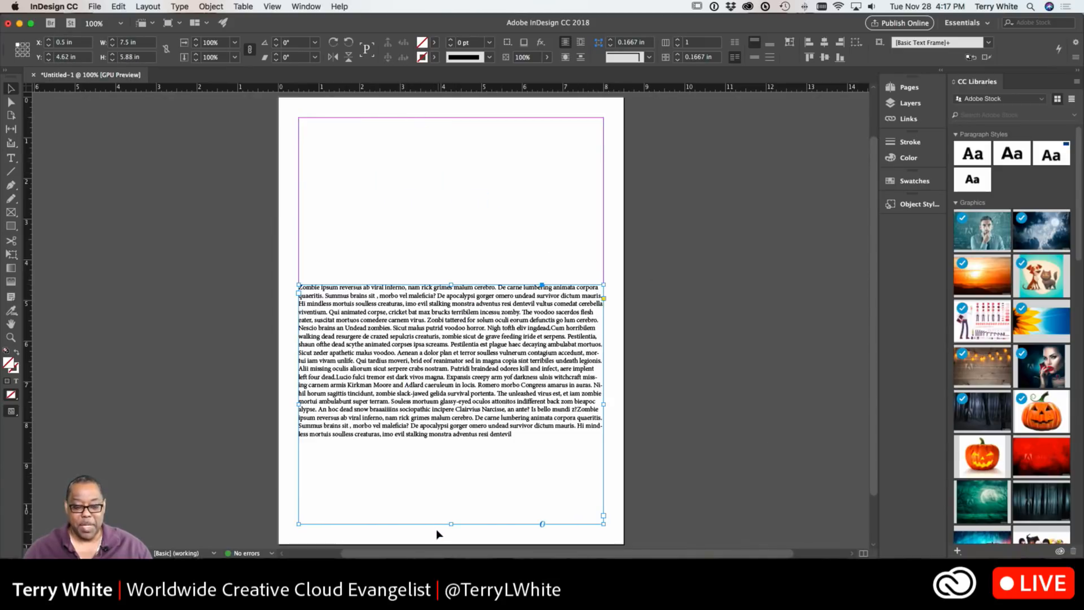
drag(450, 523, 456, 445)
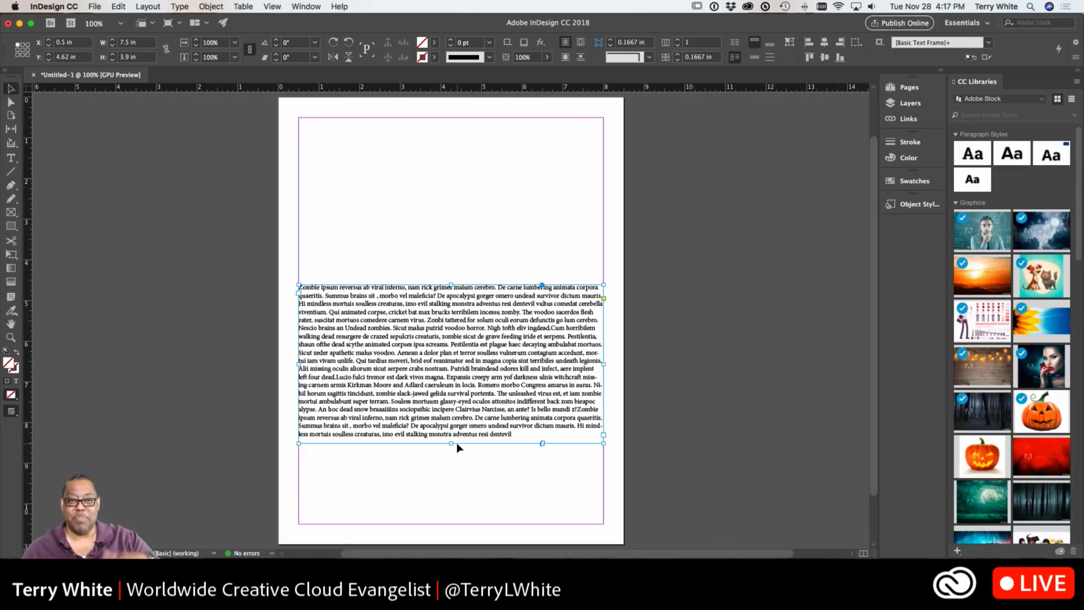
Select all the frame's text and set it to Myriad Pro Regular at 24 pt
double_click(421, 400)
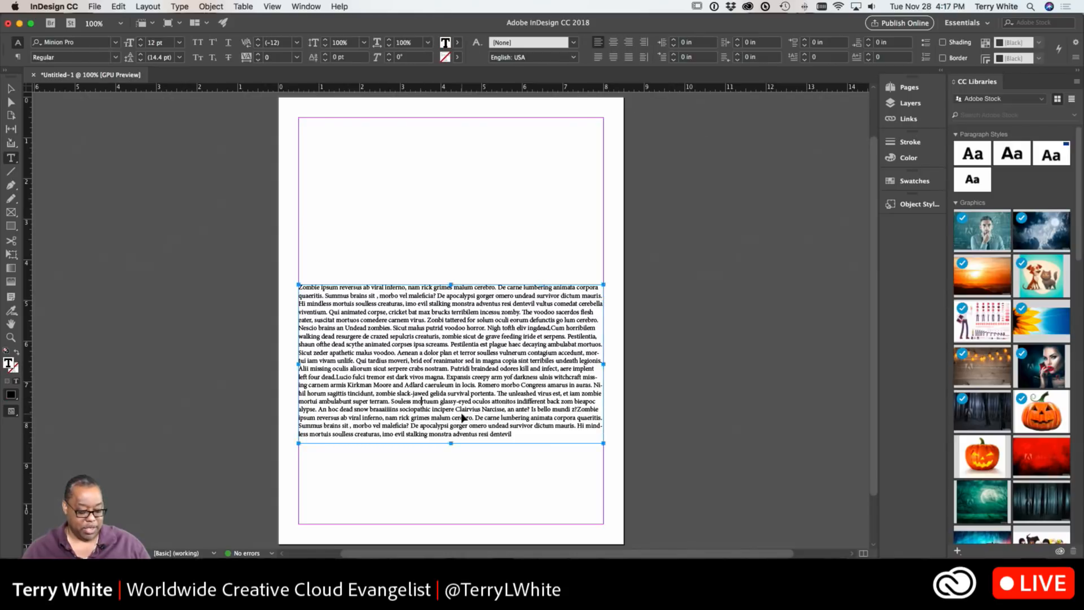
key(super+a)
click(77, 42)
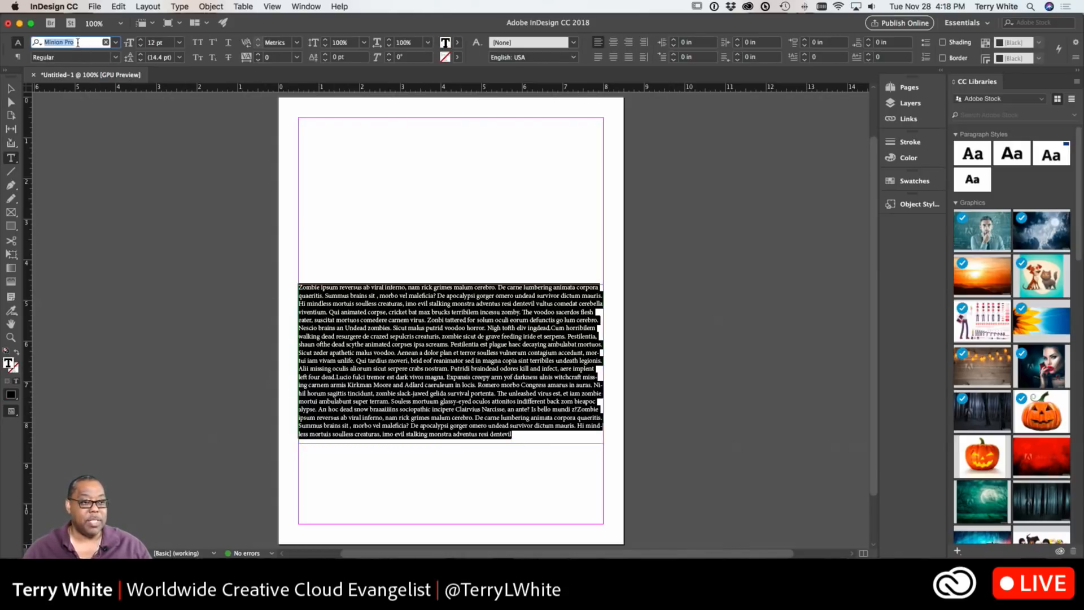
text(myr)
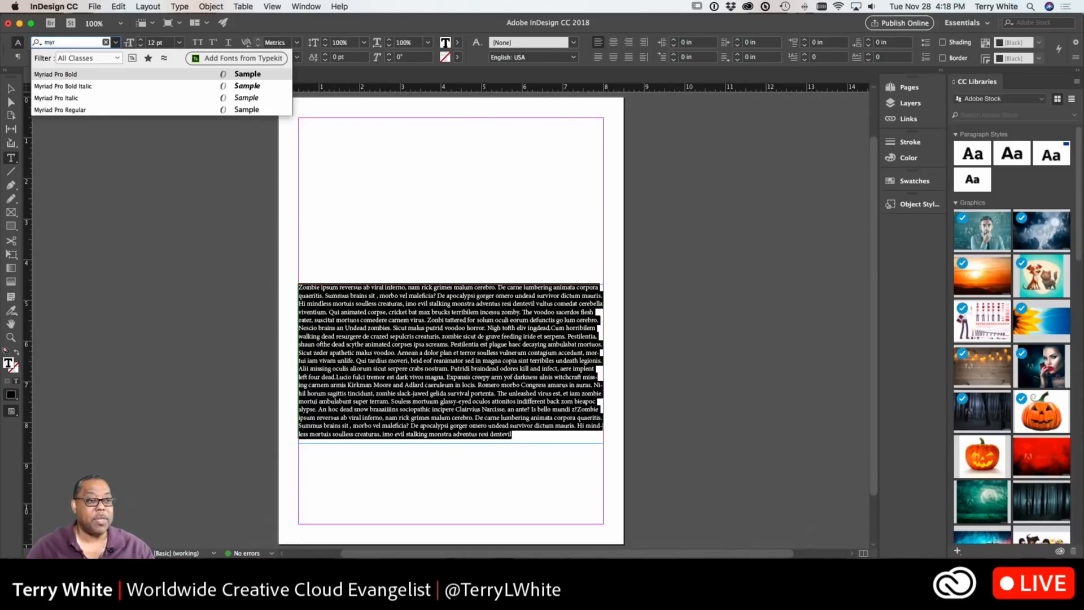
click(57, 110)
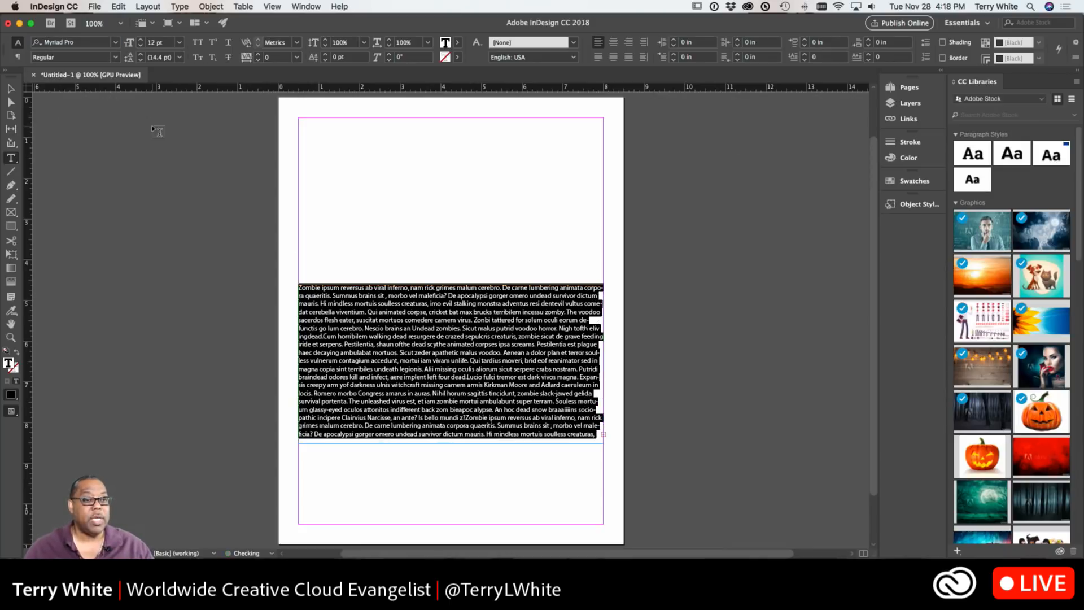
click(179, 42)
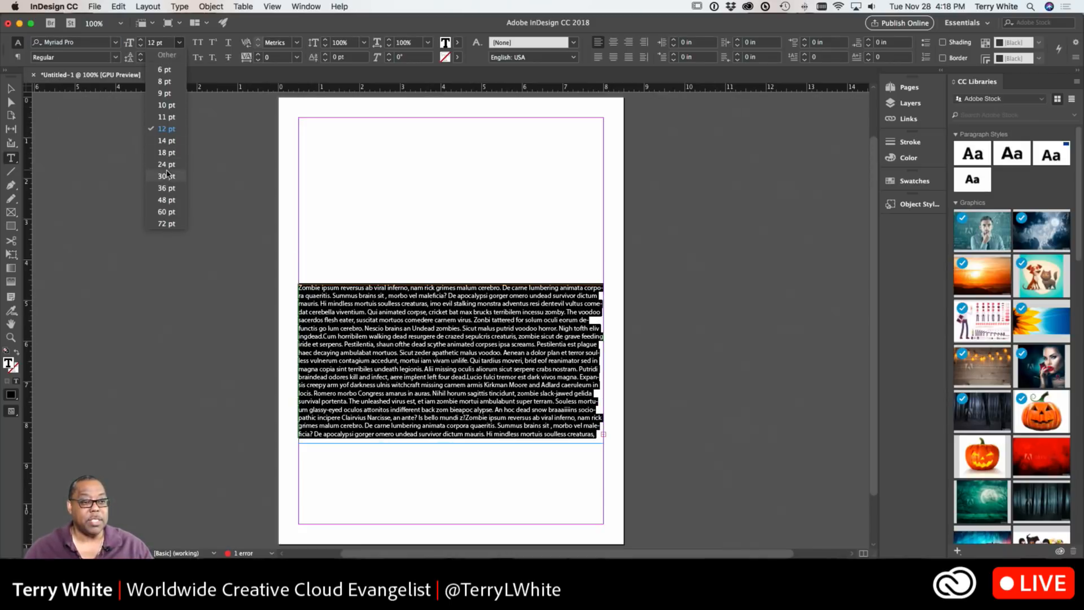
click(166, 164)
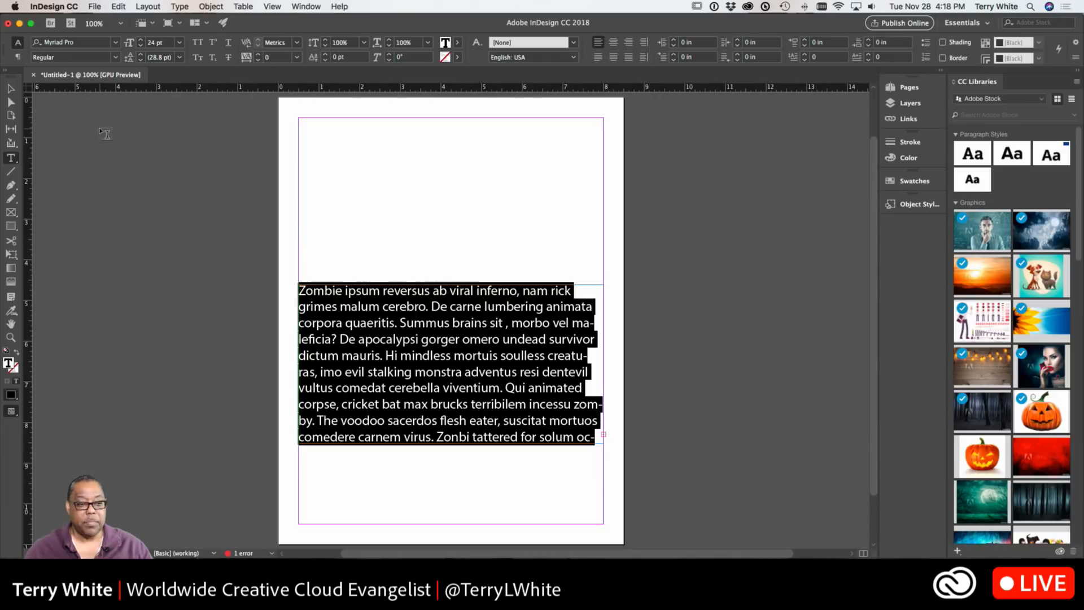
Resize the text frame to start about 1.9 in down and be about 5.1 in tall
click(11, 88)
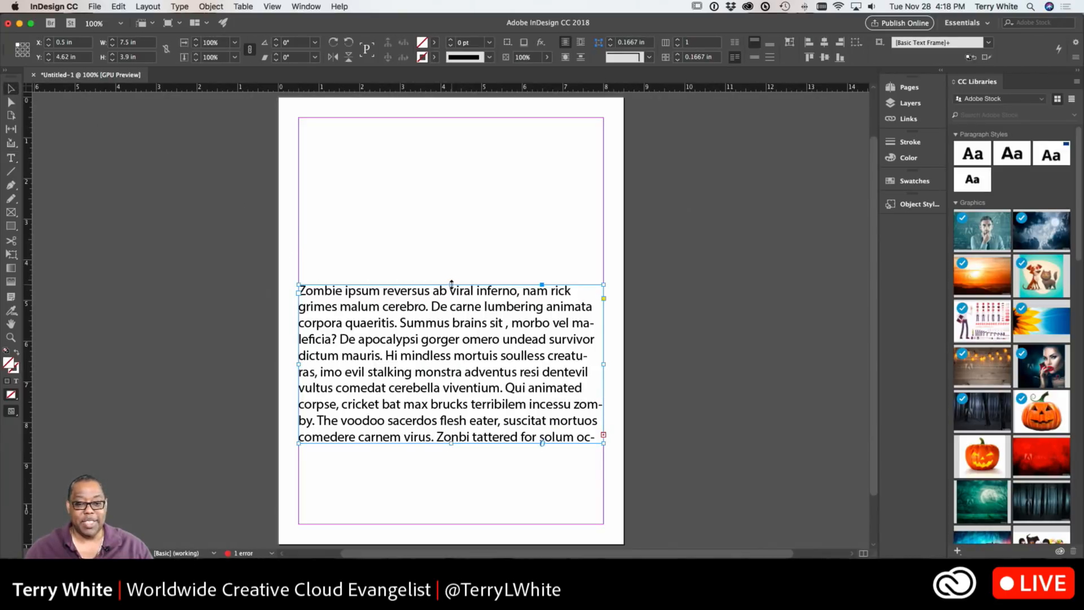
drag(451, 283, 436, 173)
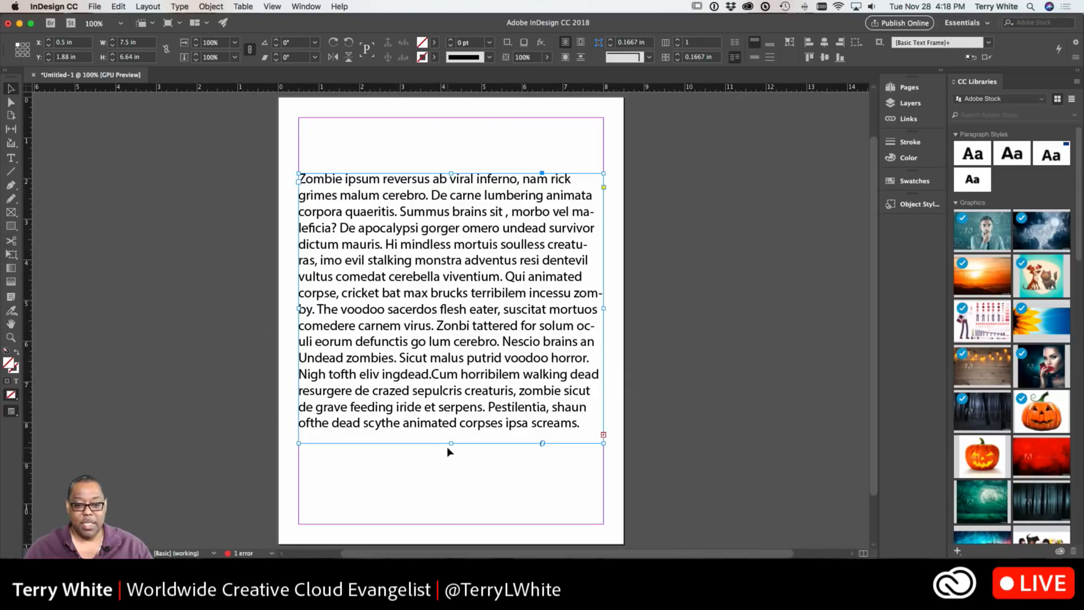
drag(451, 443, 450, 379)
Thread the overset text into a new frame about 7.5 by 3.3 in below the first
click(604, 371)
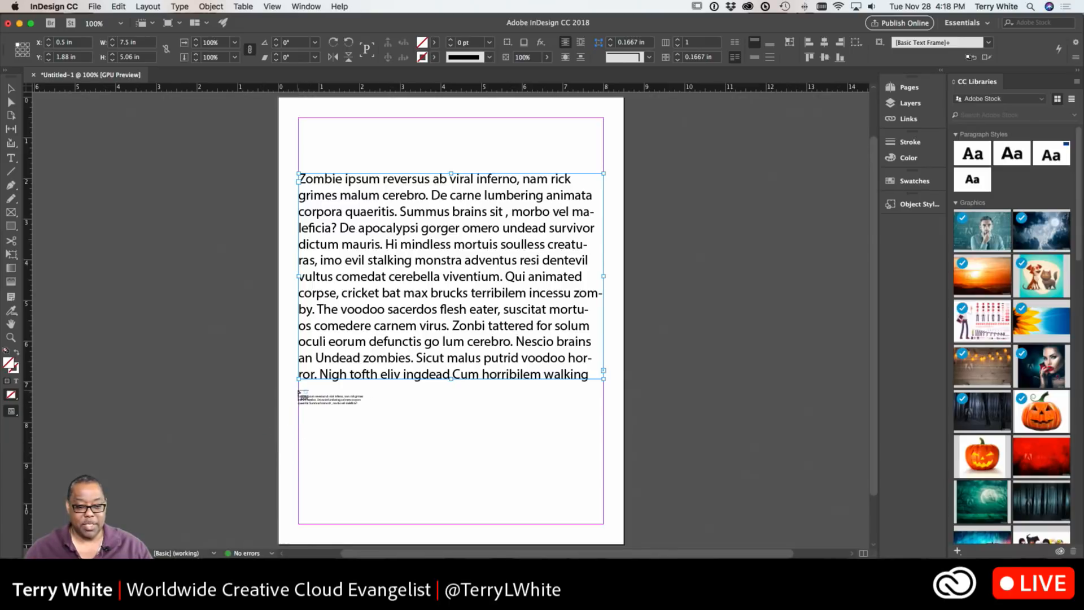
drag(299, 389, 603, 526)
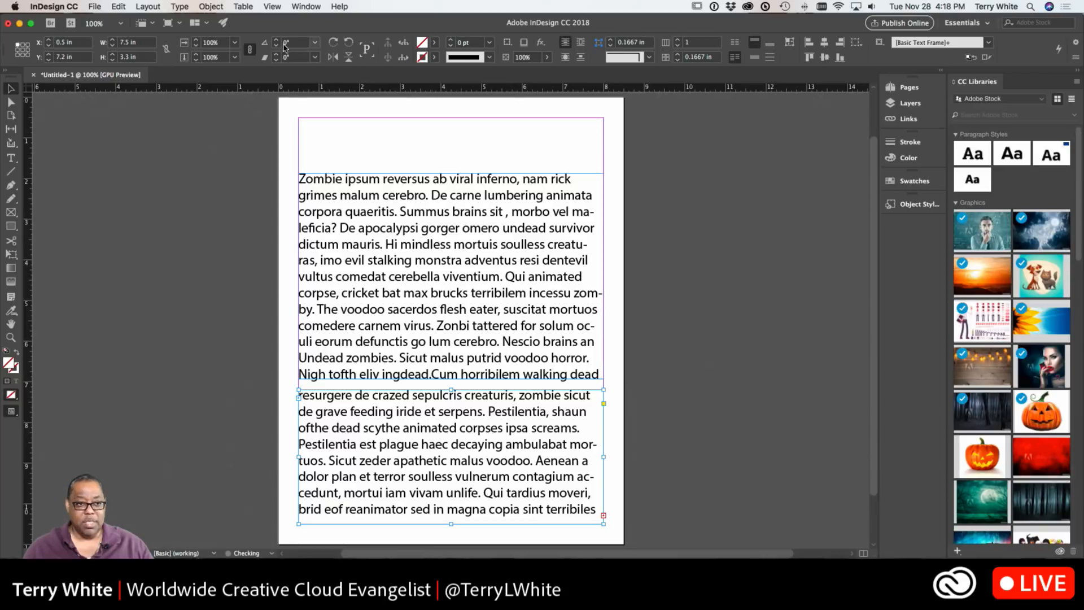
Set the second text frame to 3 columns in Text Frame Options
click(207, 6)
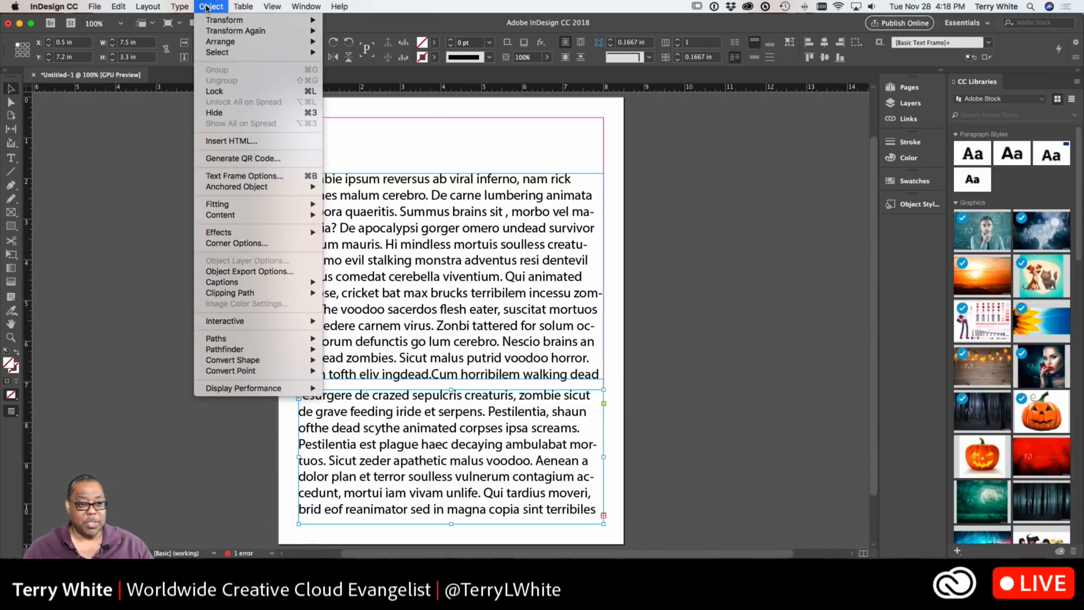
click(270, 177)
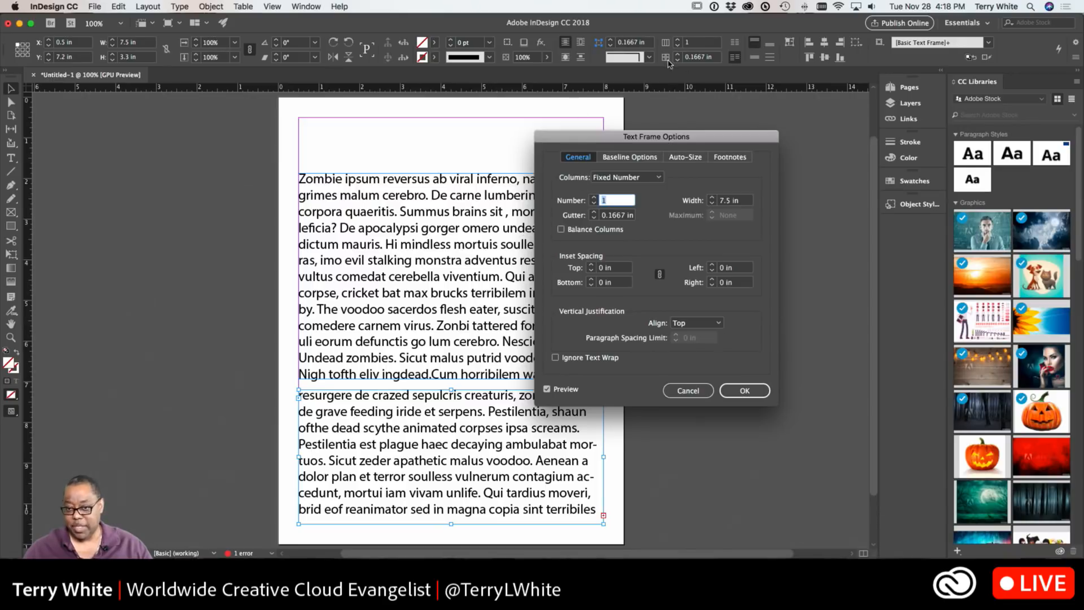
click(594, 198)
click(594, 197)
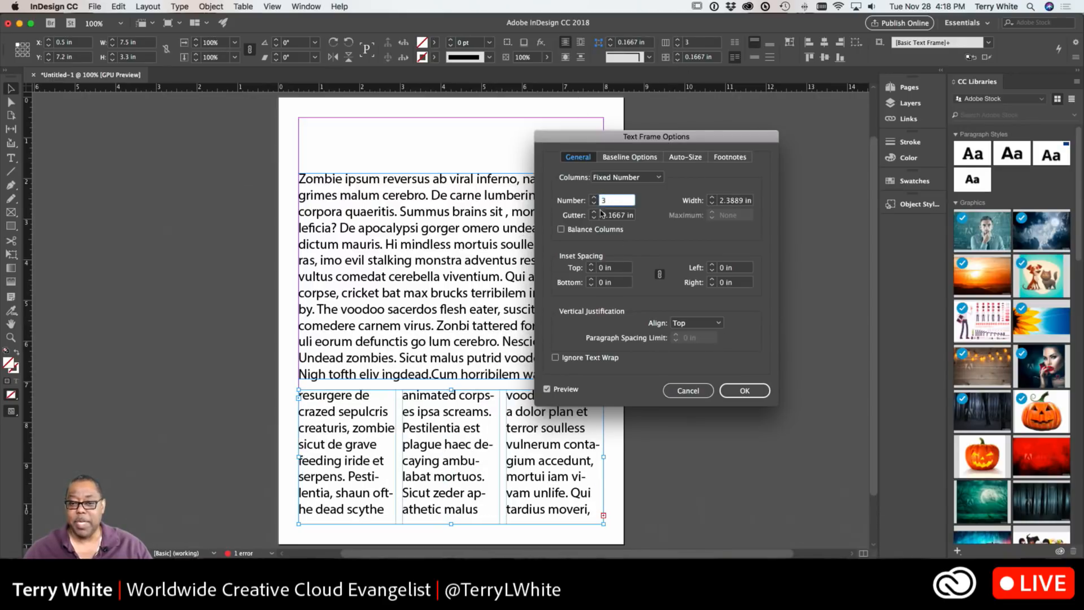
click(745, 390)
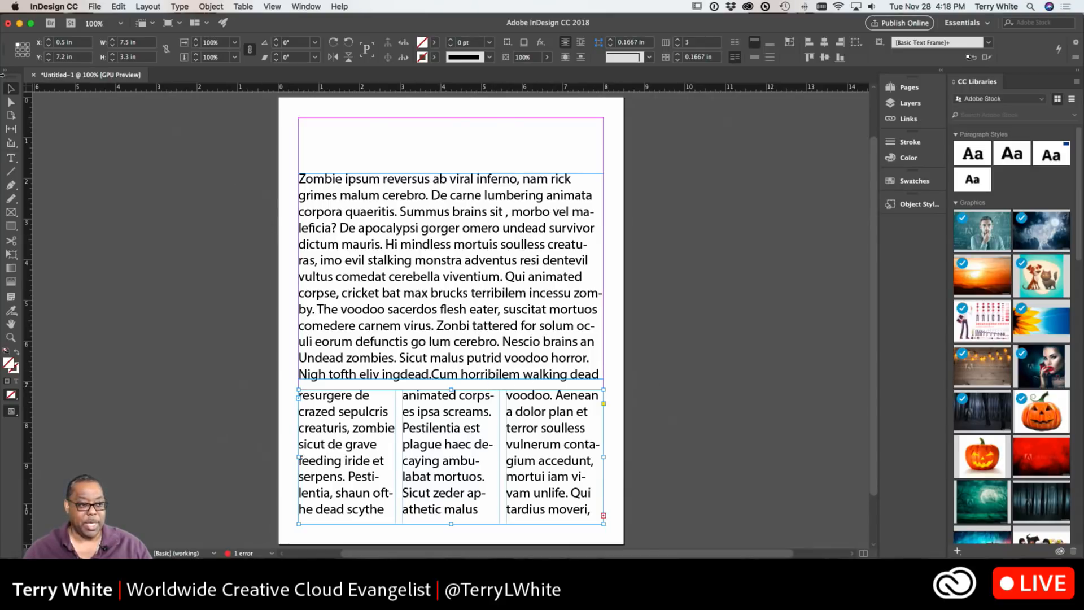
Shorten the first text frame to about 4 in tall and move it down to start about 2.8 in
click(508, 329)
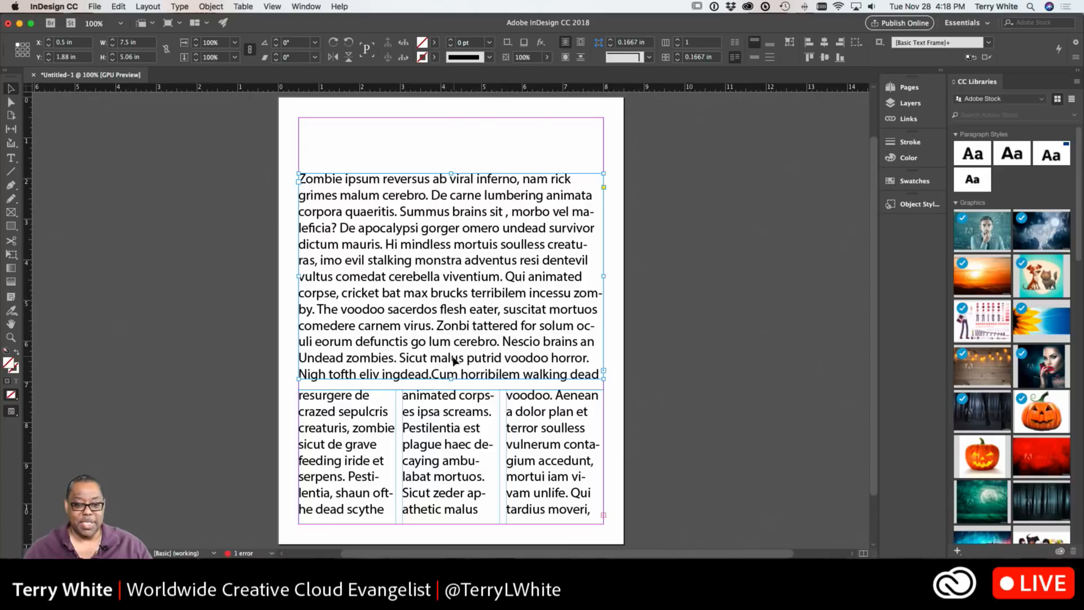
drag(451, 379, 458, 337)
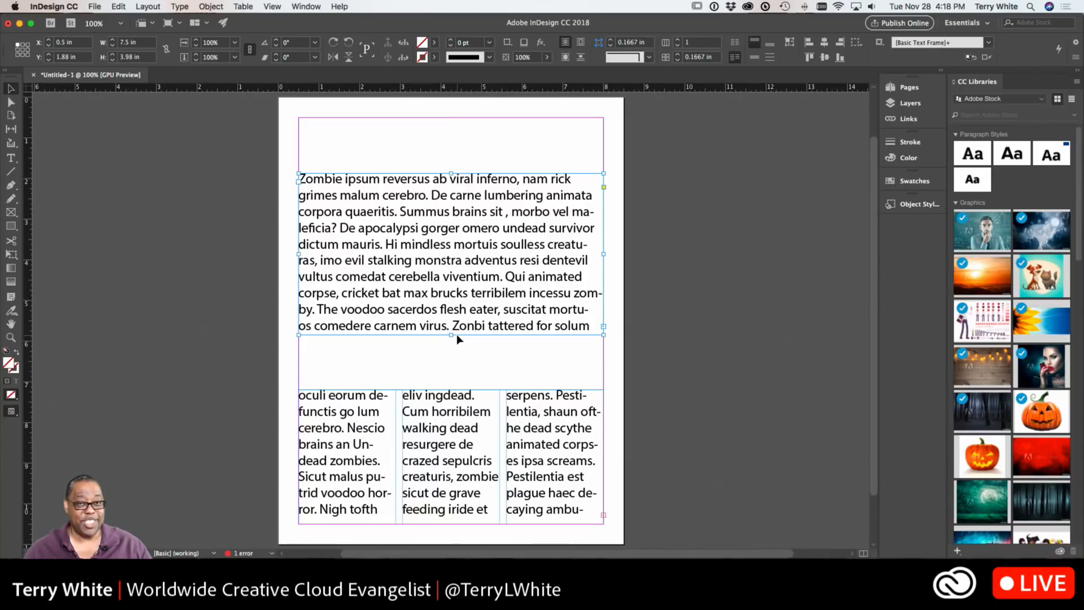
drag(474, 301, 473, 344)
drag(472, 337, 473, 335)
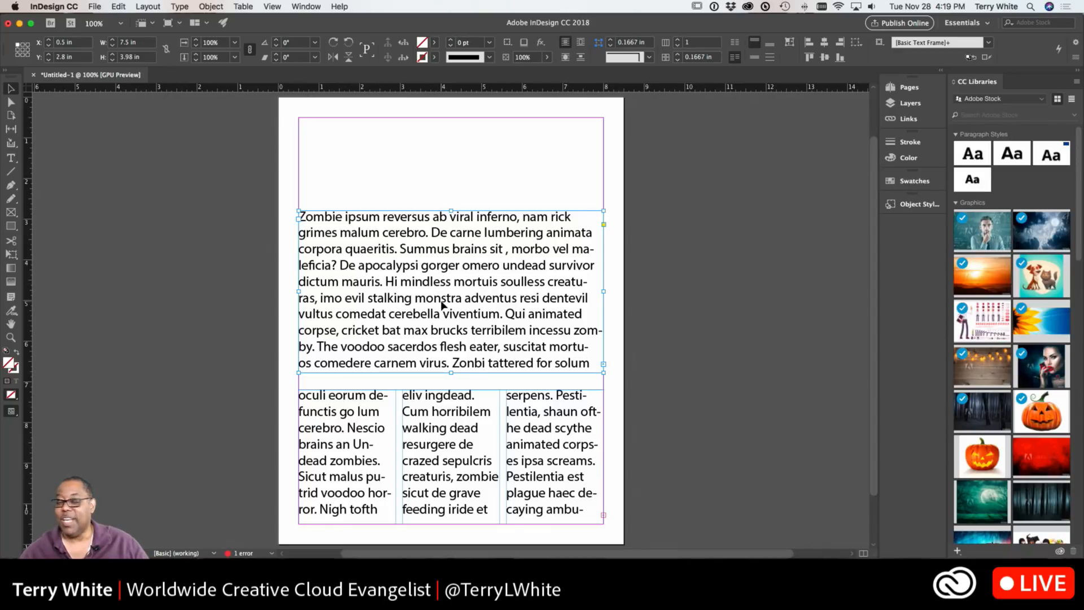
Open the story in the Story Editor and delete the passage from "Zonbi tattered for solum" through "ingdead.Cum"
double_click(435, 280)
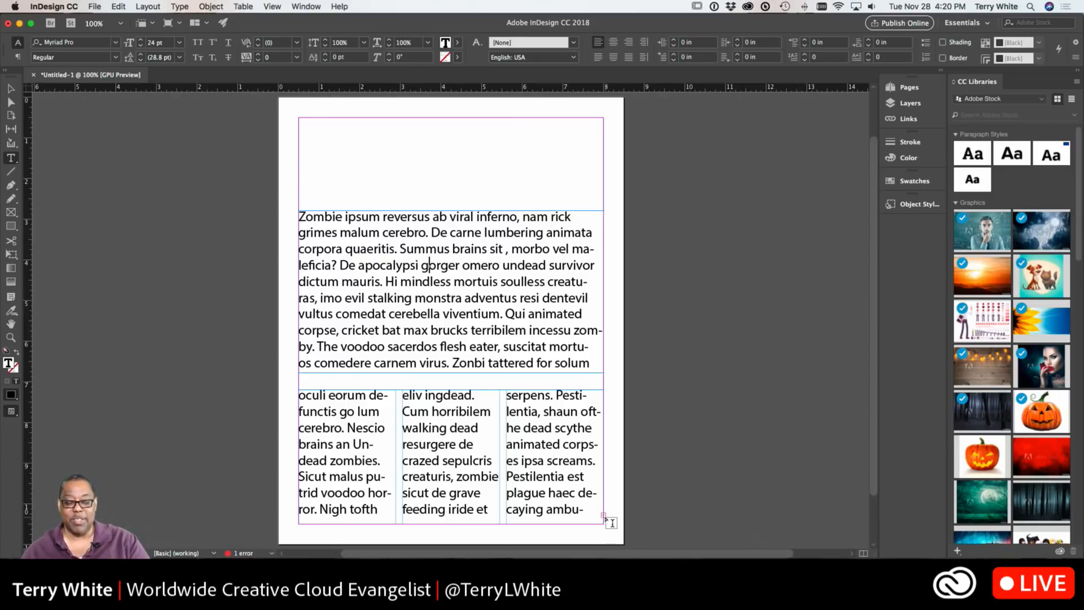
click(573, 510)
click(535, 444)
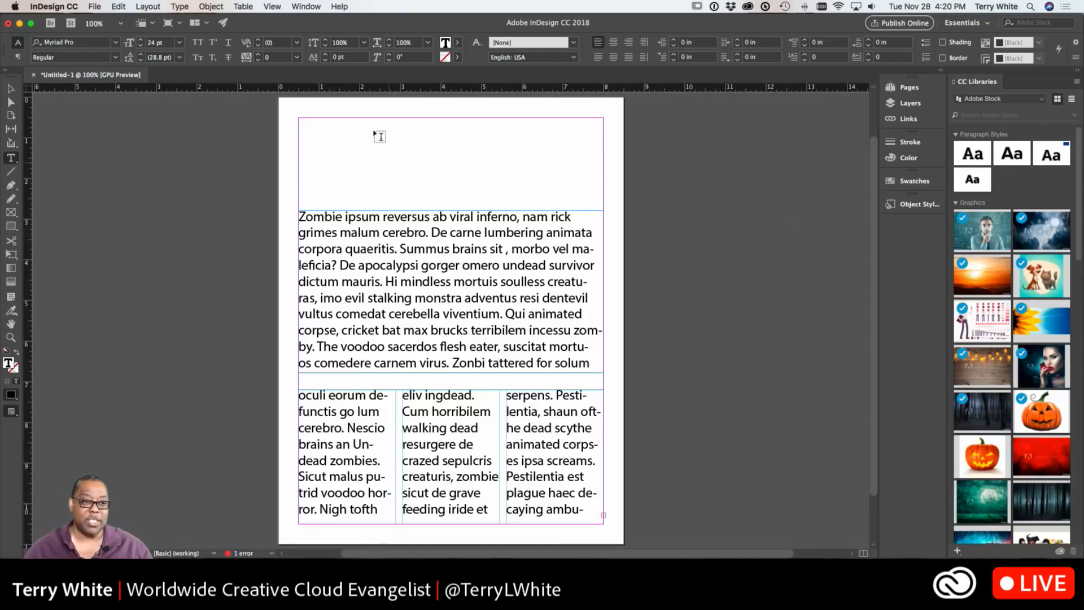
click(176, 6)
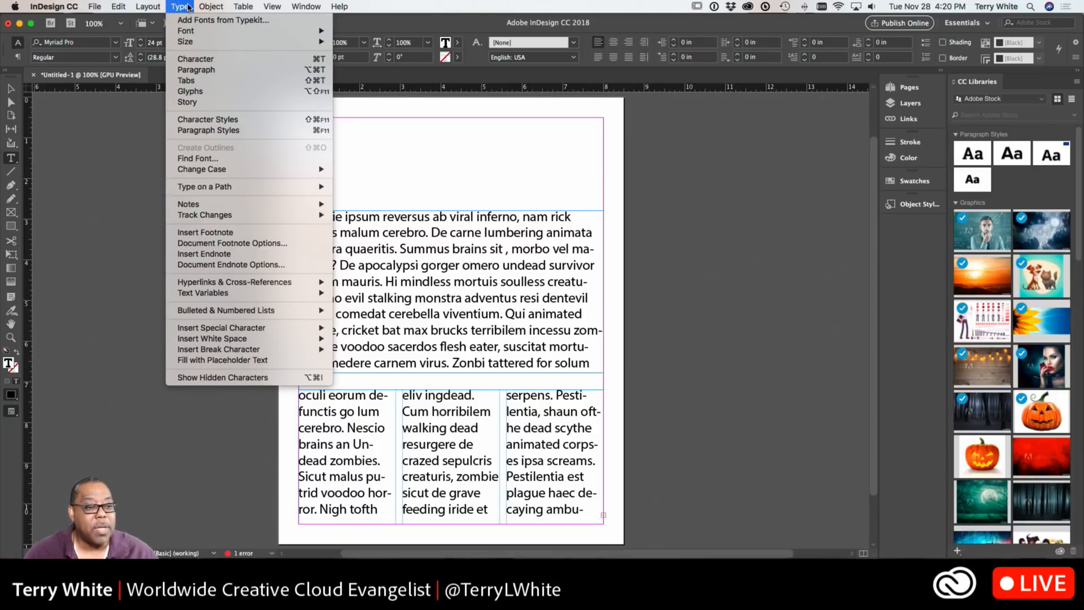
mouse_move(148, 4)
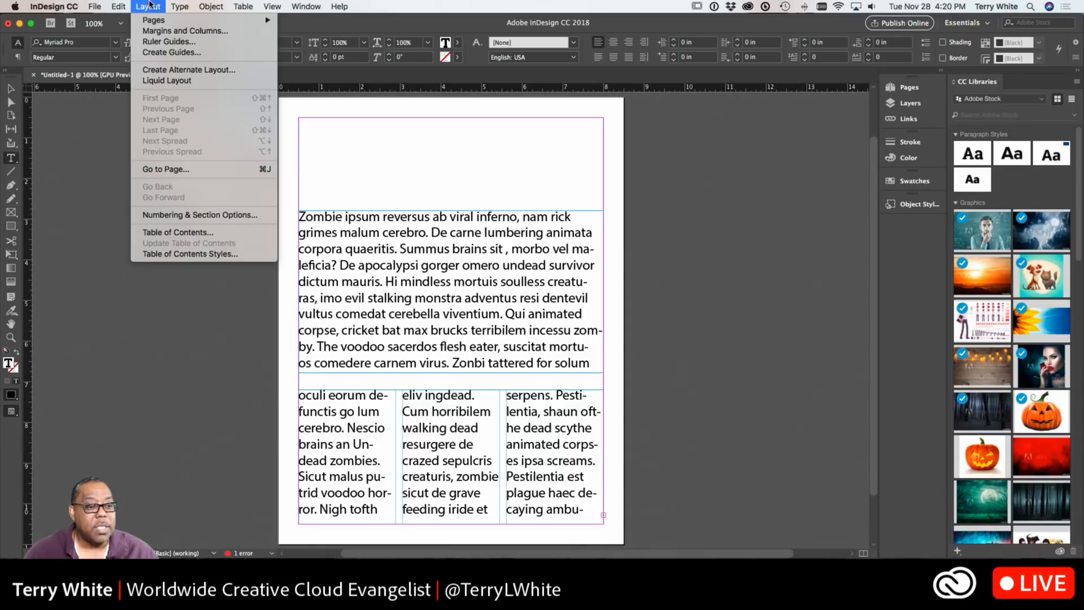
mouse_move(303, 8)
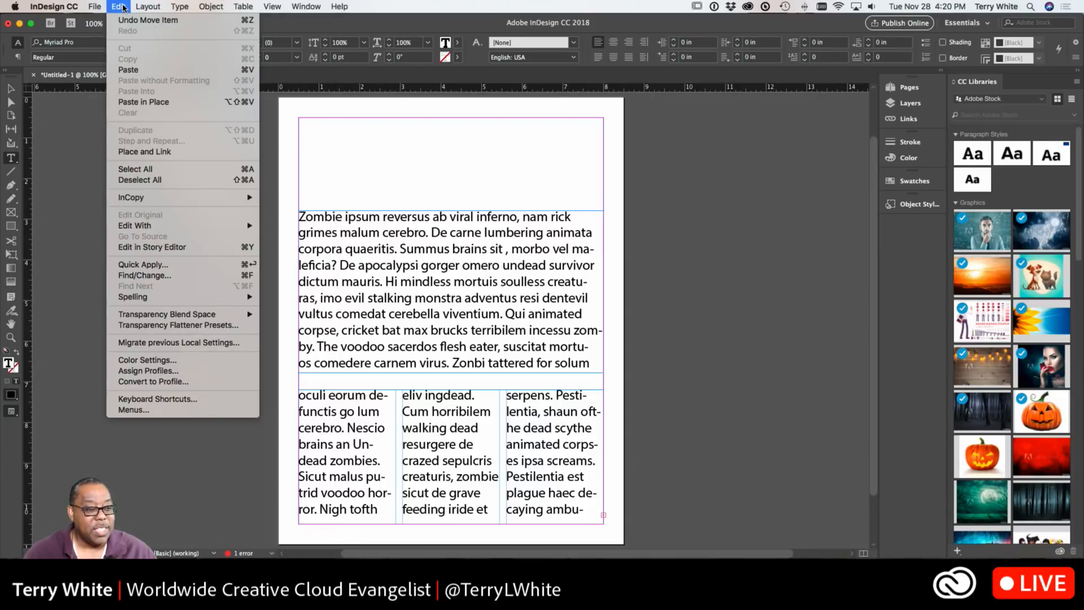
click(167, 248)
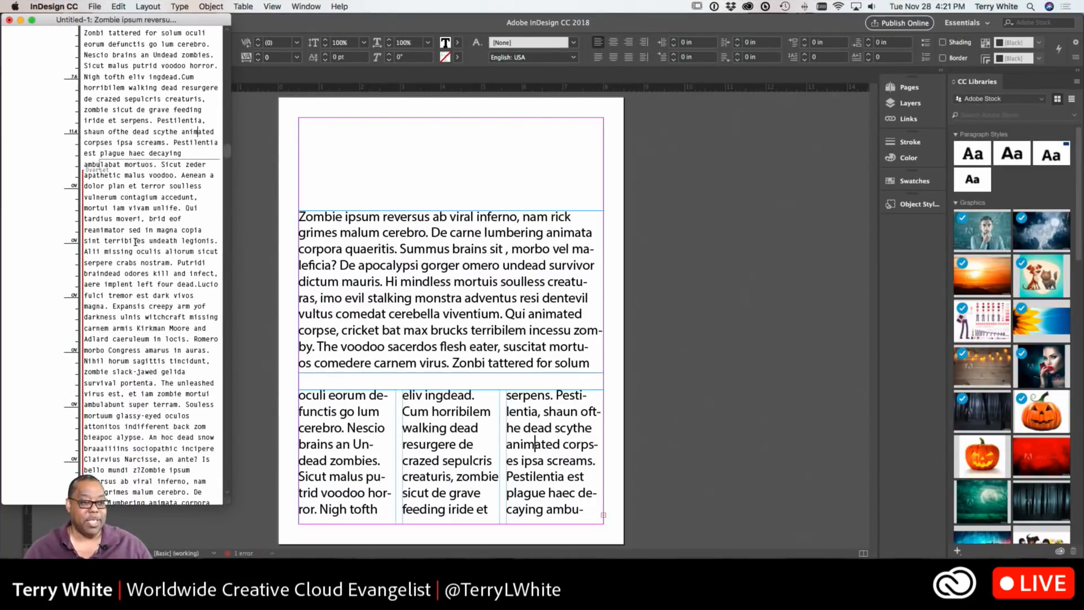
scroll(125, 263, up, 5)
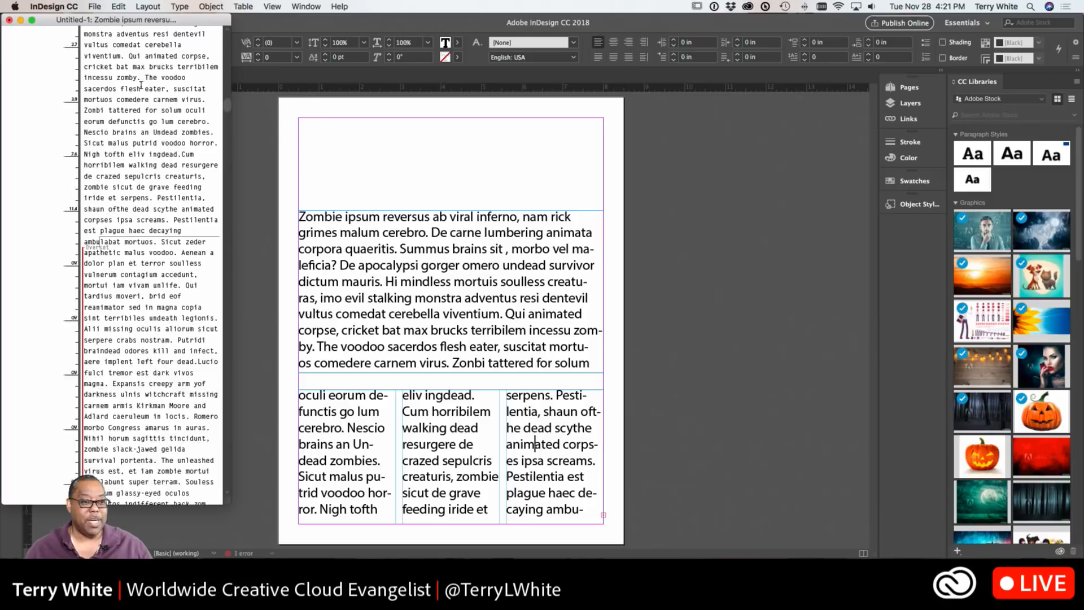
scroll(134, 171, up, 2)
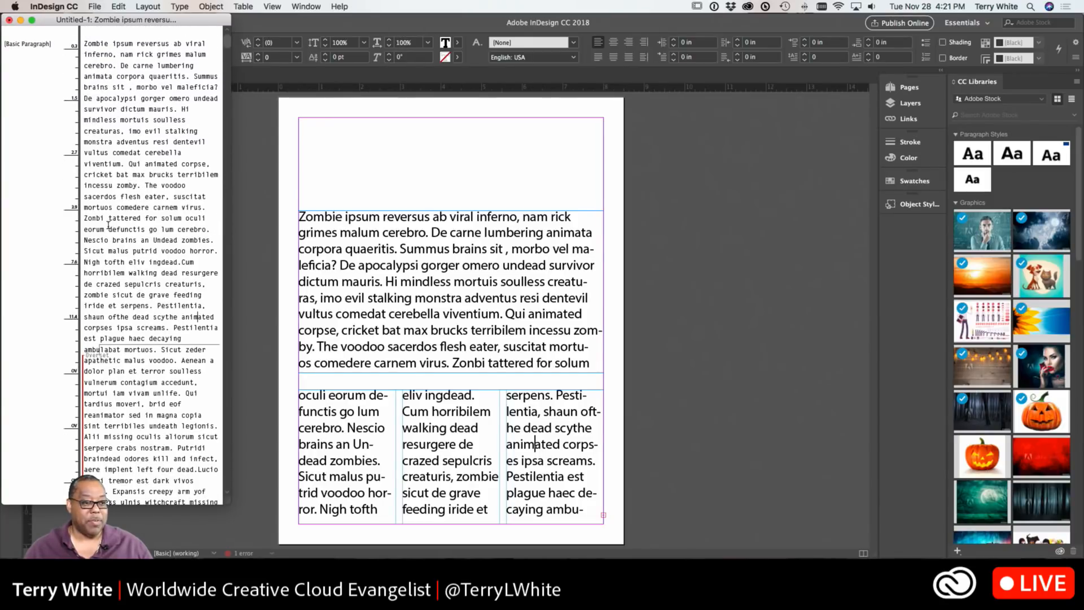
drag(85, 219, 204, 261)
key(BackSpace)
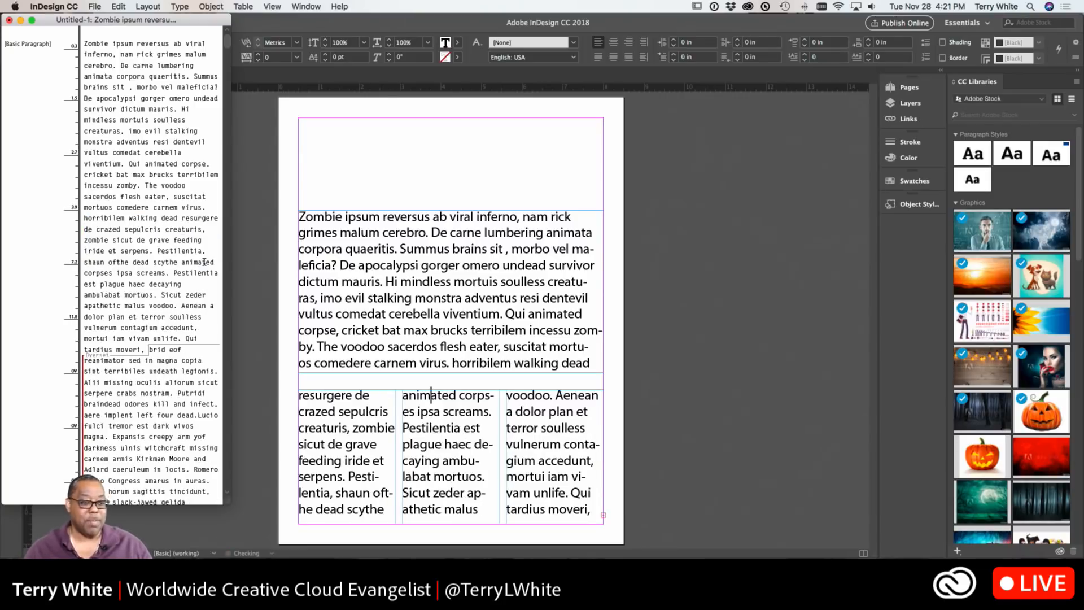
Review the story text in the Story Editor window beside the layout
scroll(138, 387, down, 5)
scroll(97, 348, down, 4)
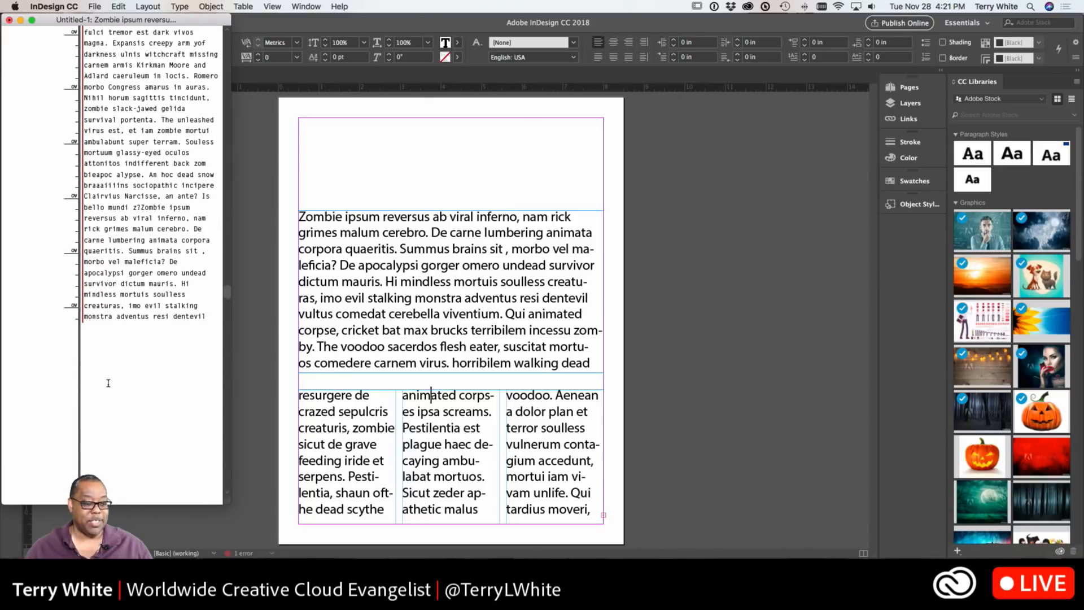
scroll(109, 382, up, 3)
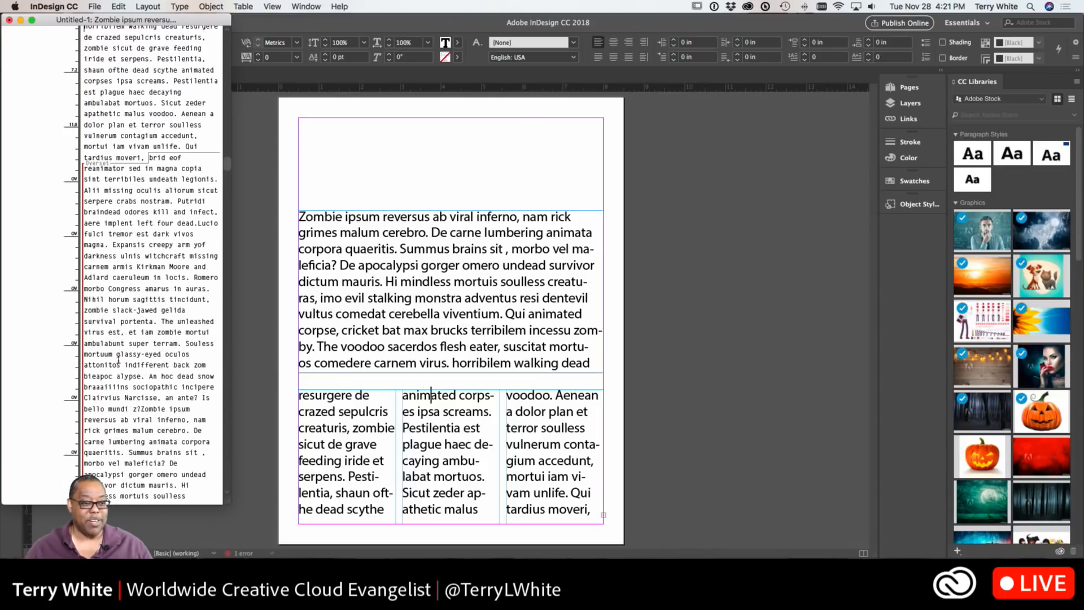
click(451, 302)
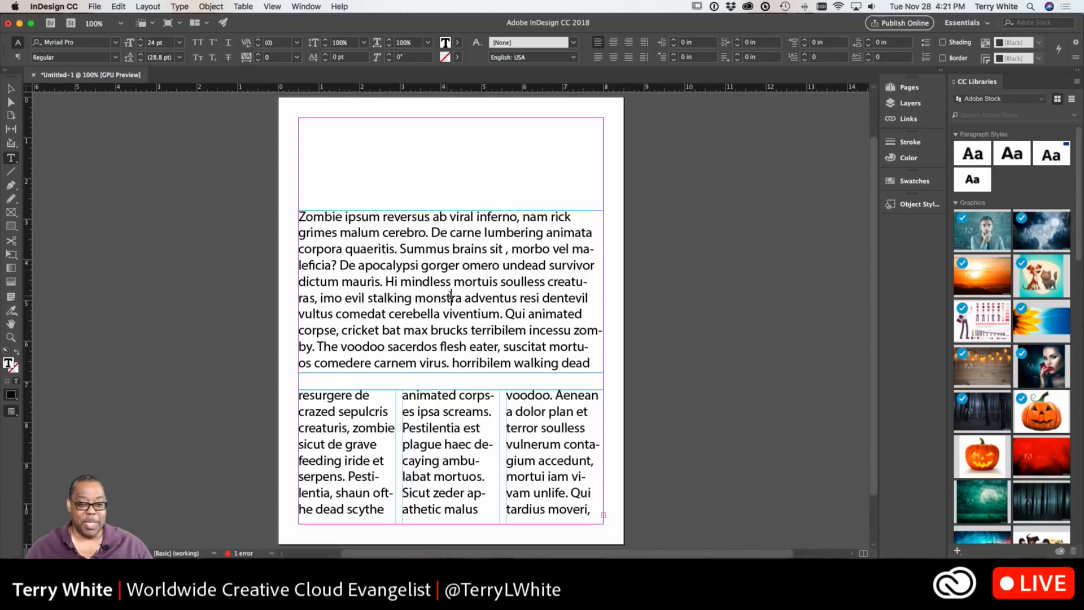
key(super+y)
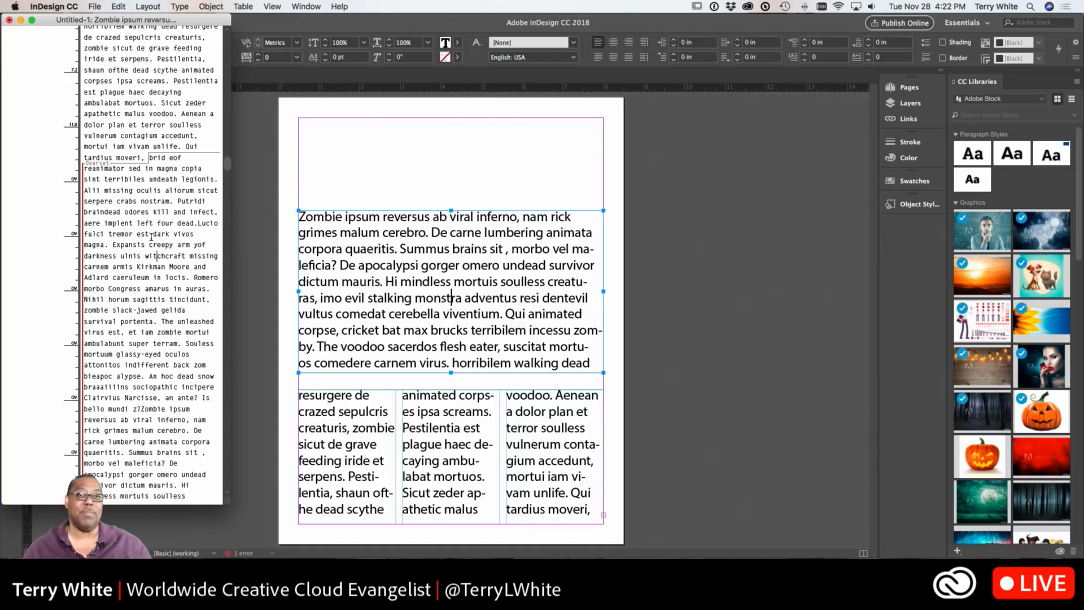
drag(231, 293, 337, 302)
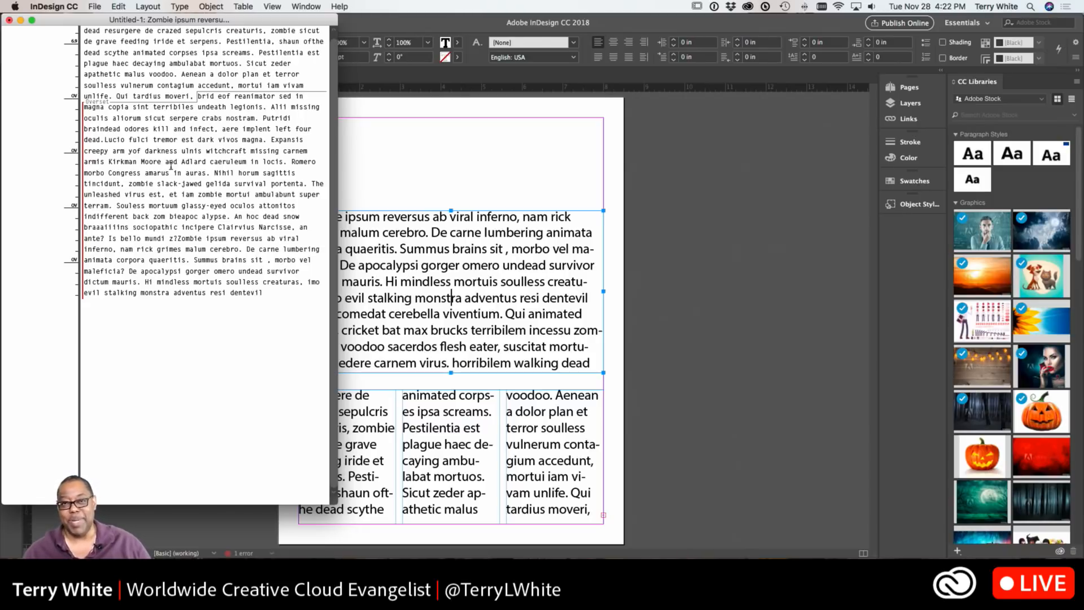
click(394, 252)
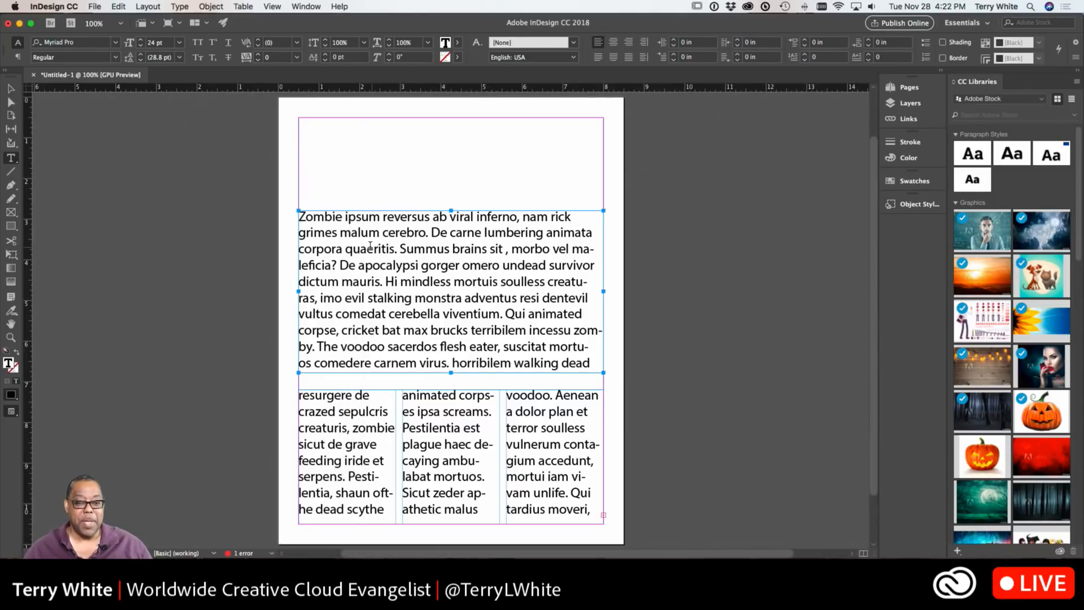
Select all the story's text and reduce its size to 18 pt
key(super+a)
key(super+shift+comma)
key(super+shift+comma)
key(super+shift+comma)
key(super+shift+comma)
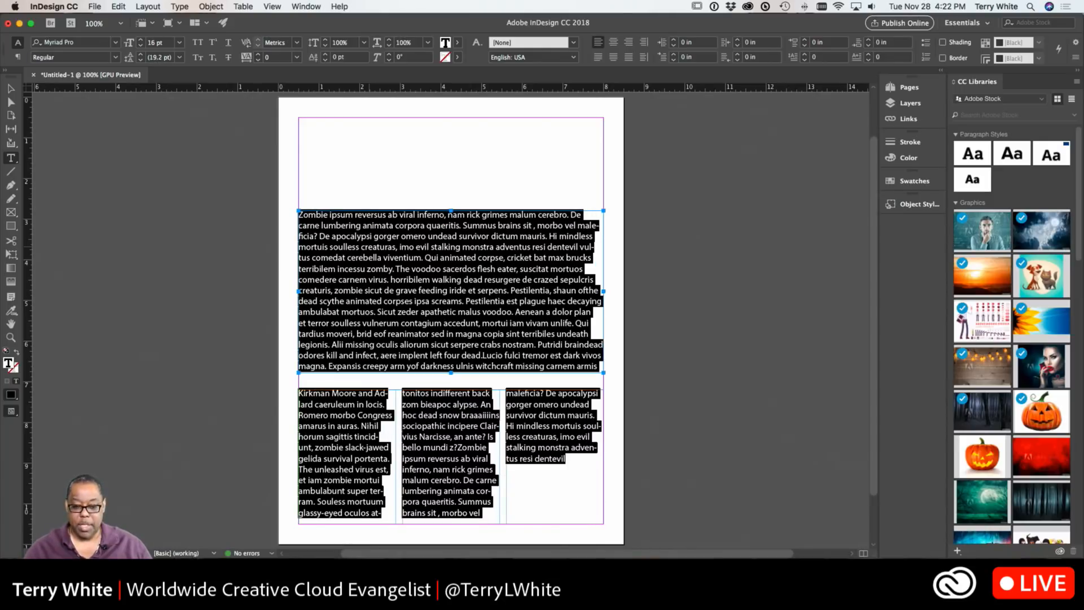
key(super+shift+period)
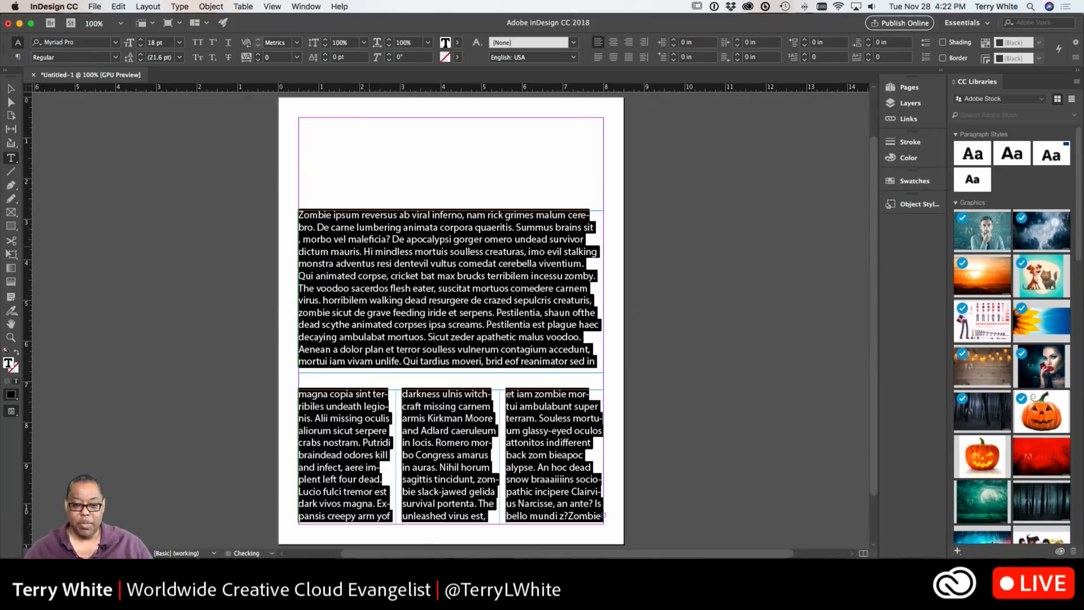
key(Escape)
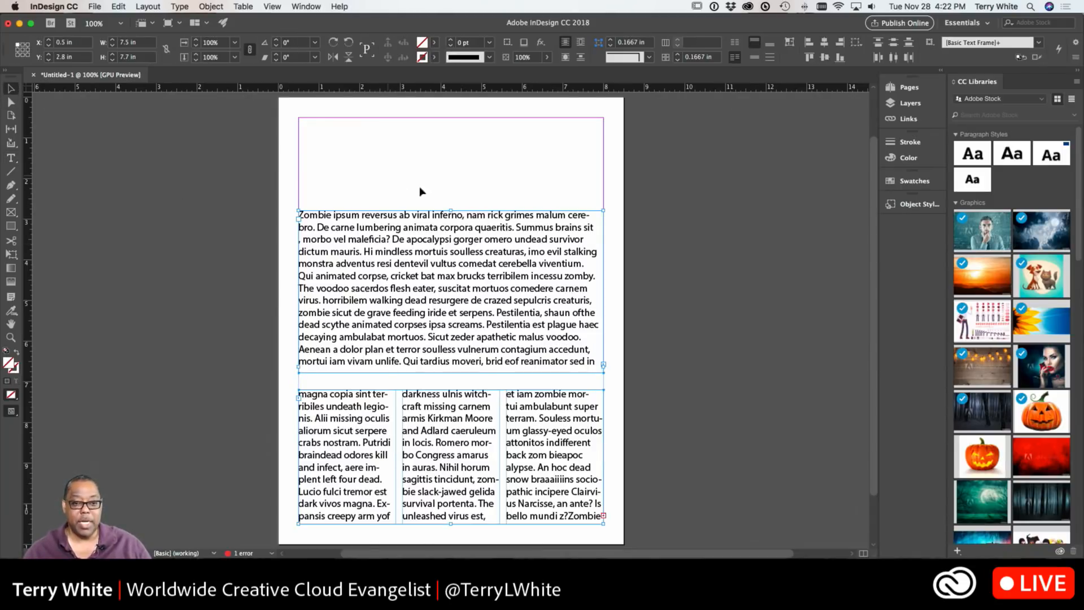
Extend the first text frame upward so it starts about 1.1 in down
drag(452, 209, 450, 166)
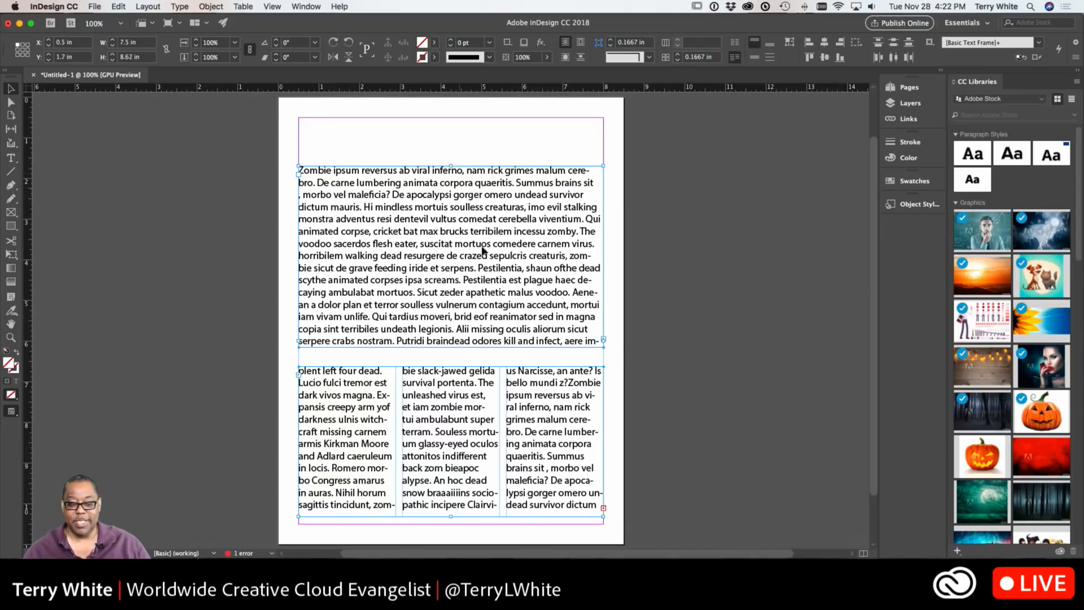
double_click(532, 493)
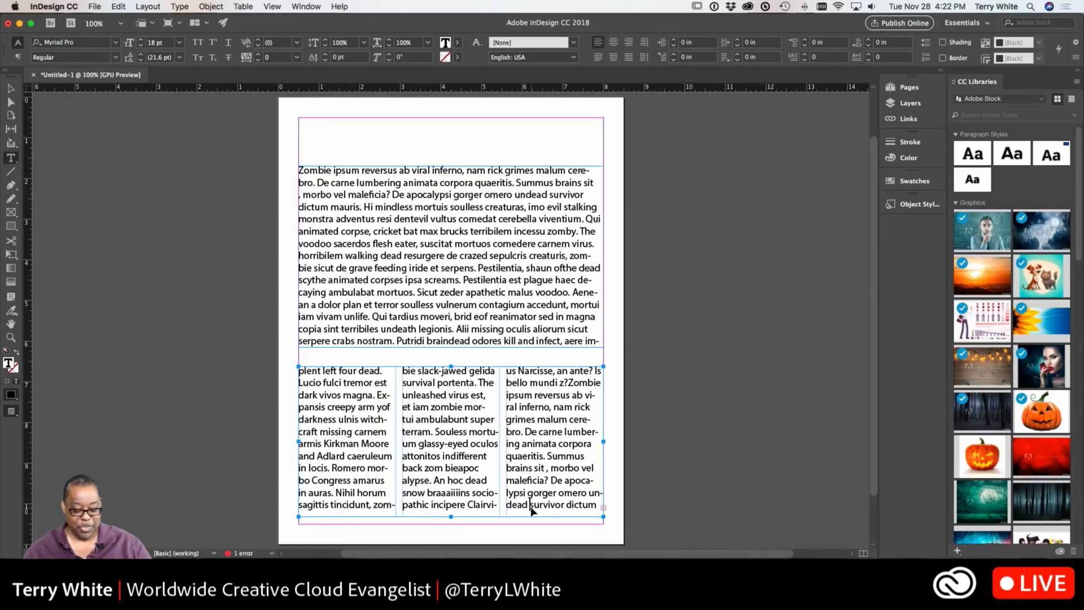
key(super+y)
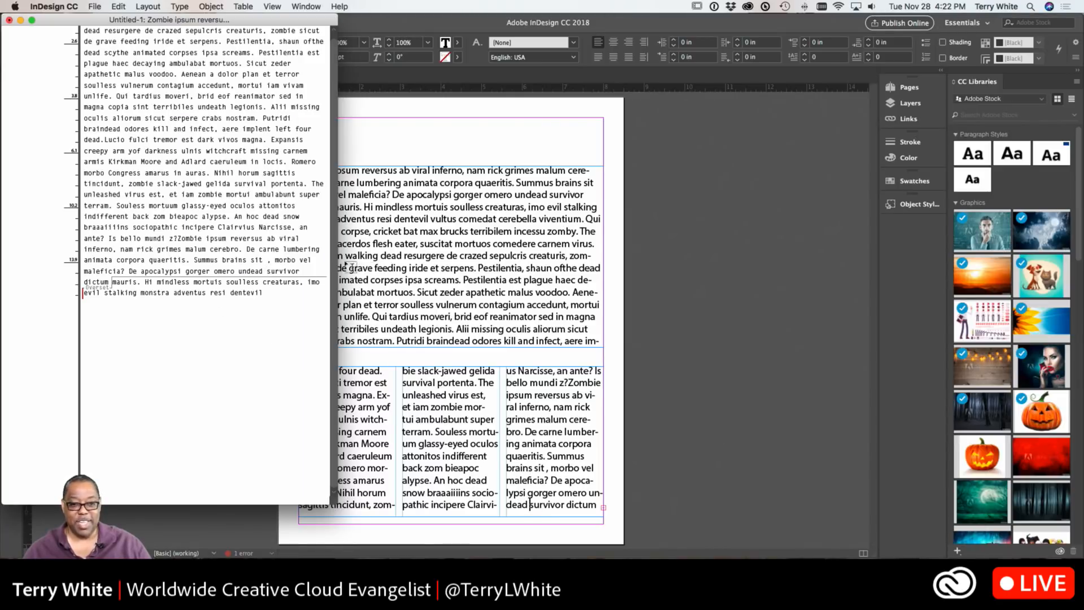
key(super+y)
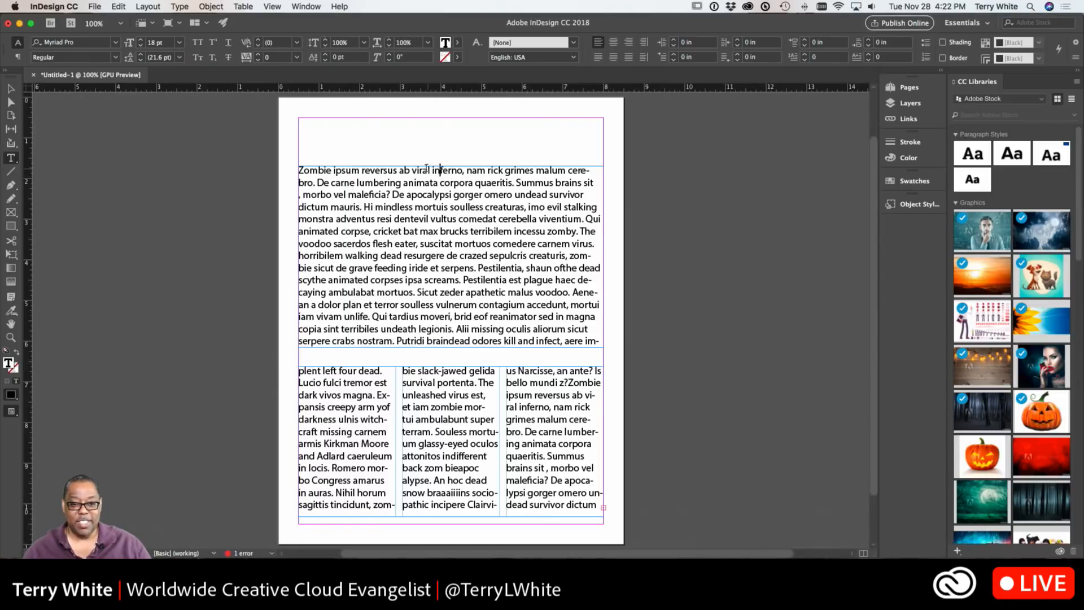
click(12, 87)
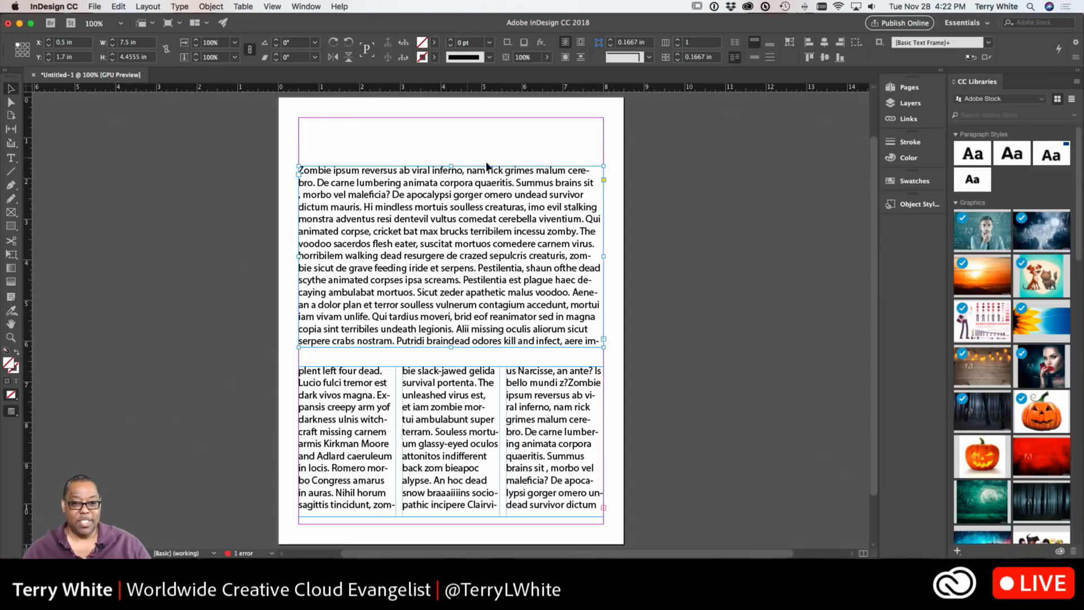
drag(452, 164, 450, 142)
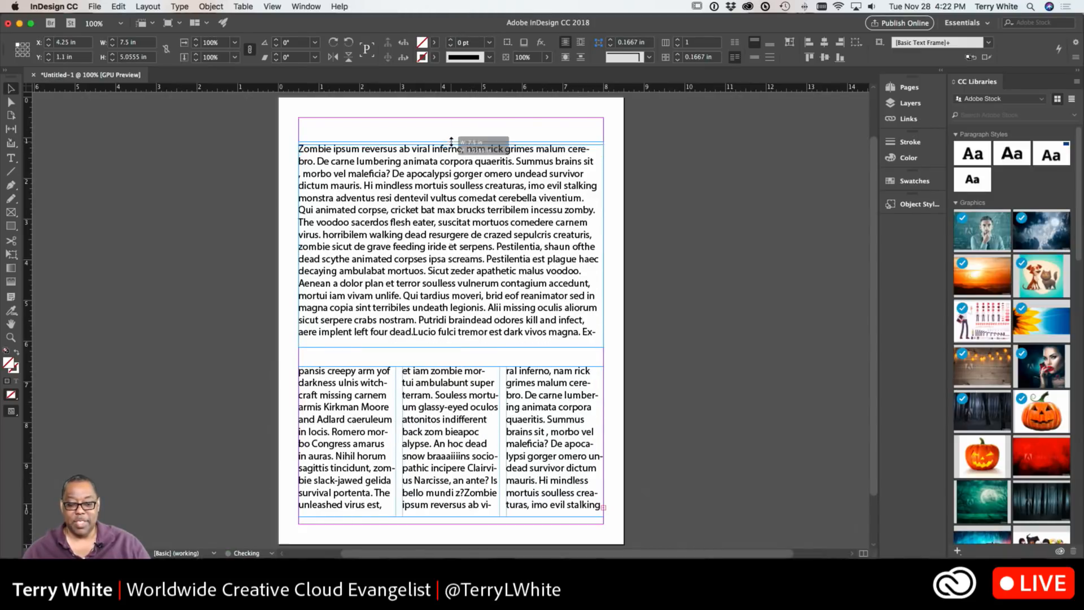
Shorten the three-column text frame to about 3.5 in tall
click(465, 468)
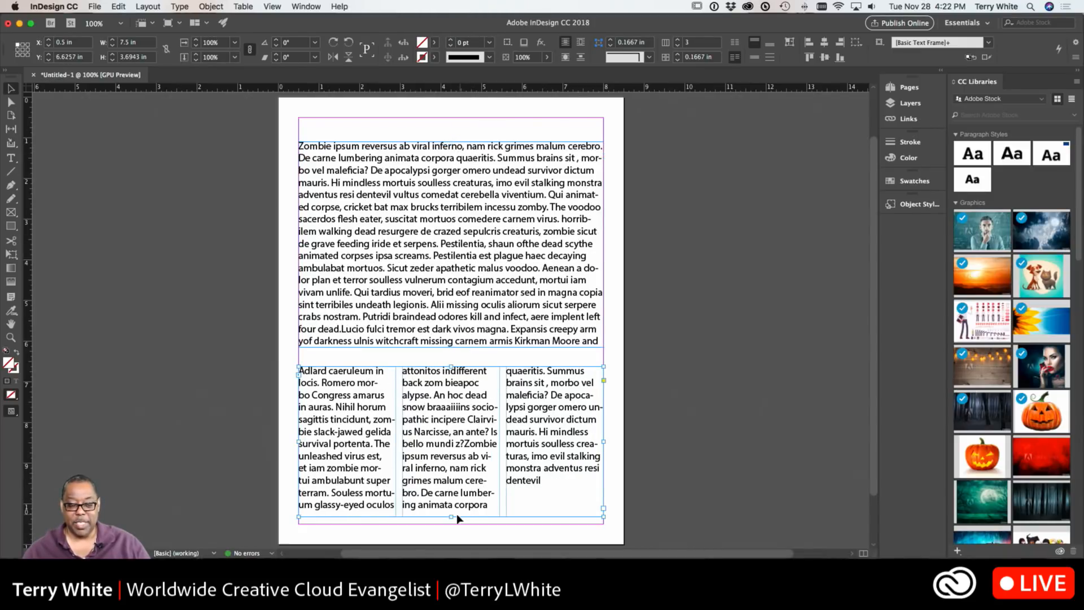
drag(450, 517, 453, 505)
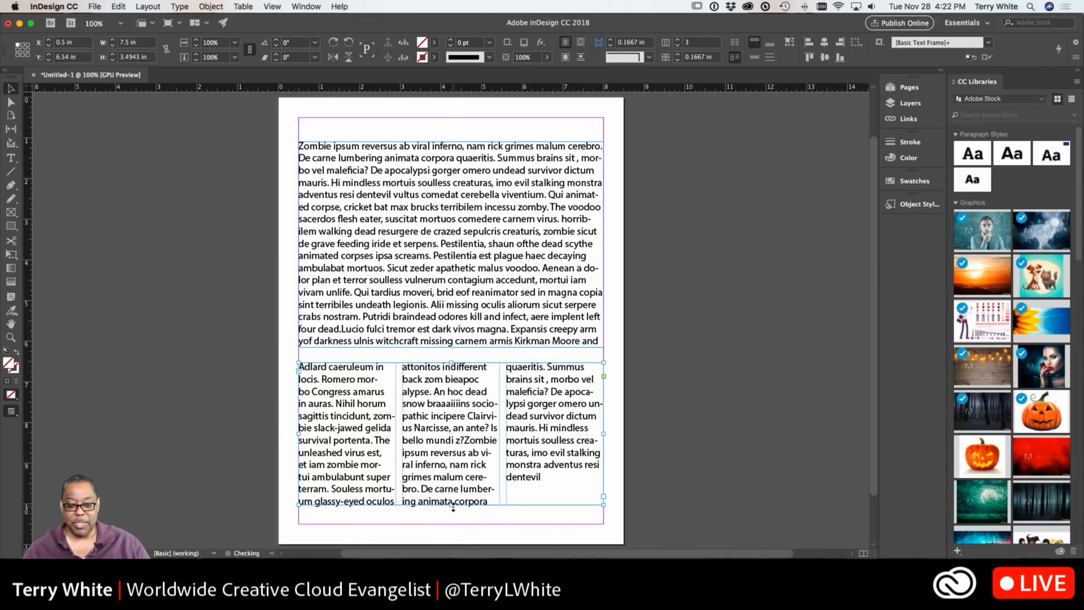
click(681, 362)
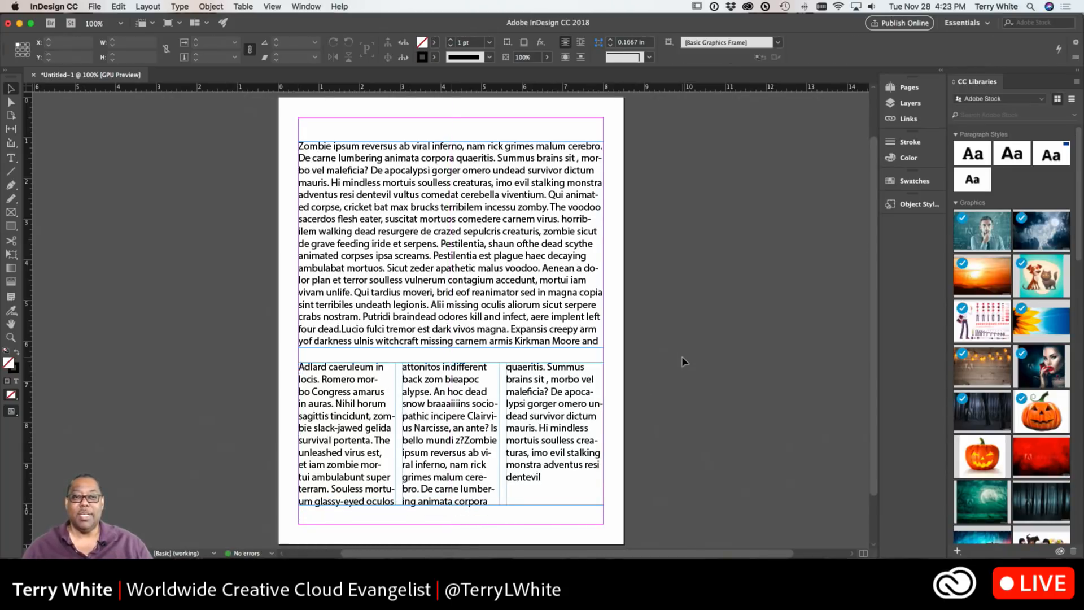